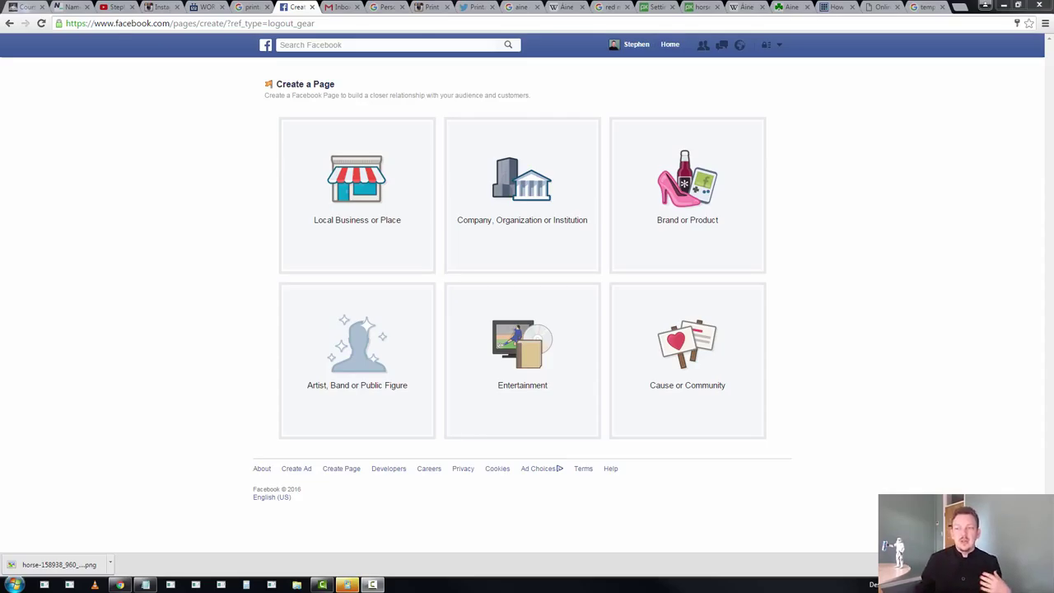
# Go to the Wikipedia article on Áine and open its linked article about the given name
pyautogui.moveTo(1053, 275); pyautogui.dragTo(963, 280)
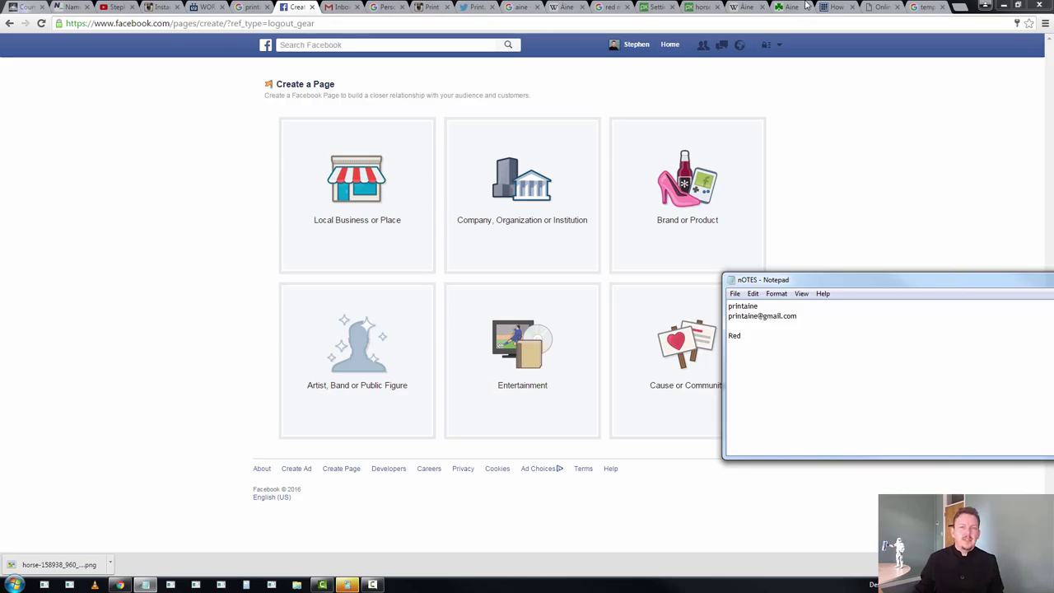
pyautogui.click(570, 8)
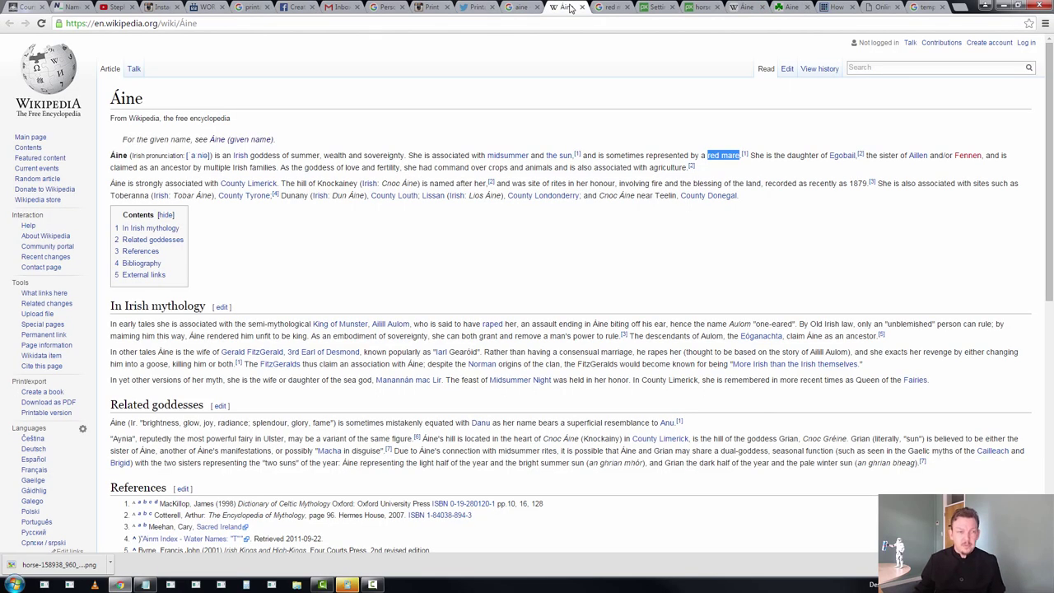
pyautogui.click(222, 142)
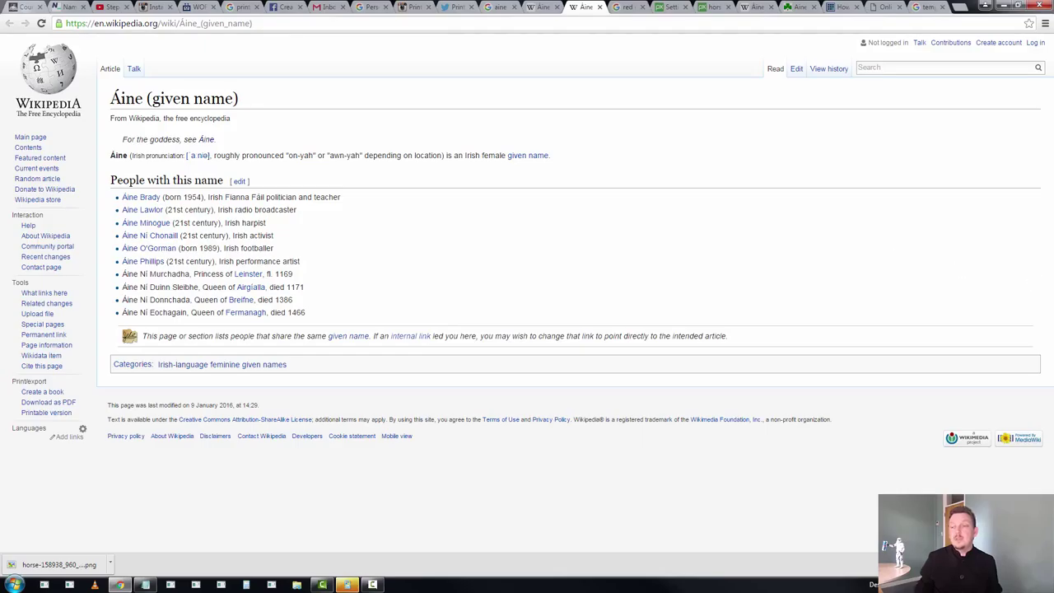
# Switch to the Notepad notes and add the line "Print Aine (pronounced as Print On Yah)" below "Red"
pyautogui.hotkey('alt', 'Tab')
pyautogui.moveTo(972, 274); pyautogui.dragTo(803, 285)
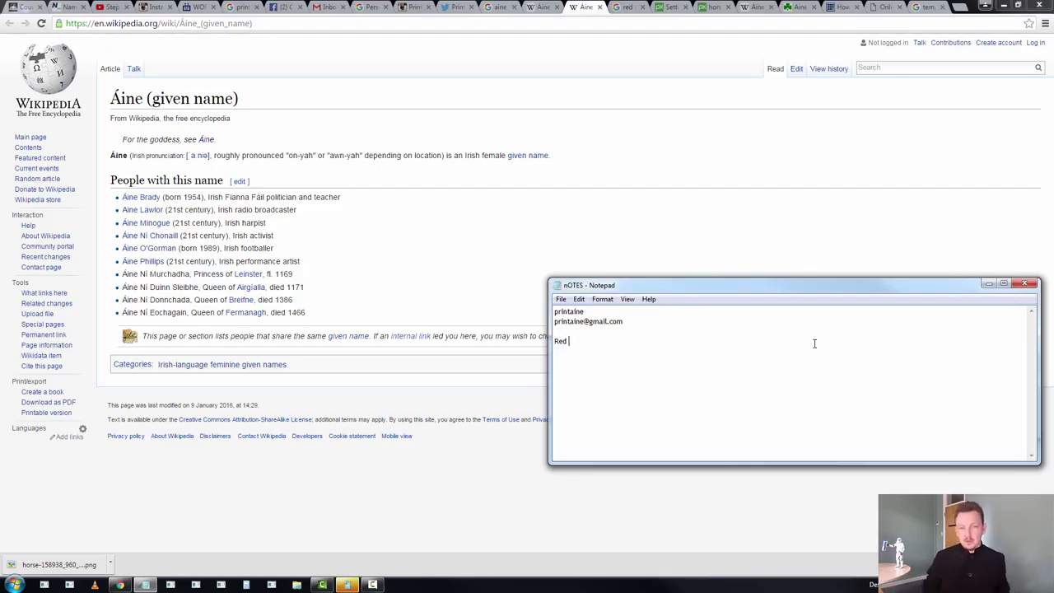
pyautogui.press('Return')
pyautogui.write('Print A')
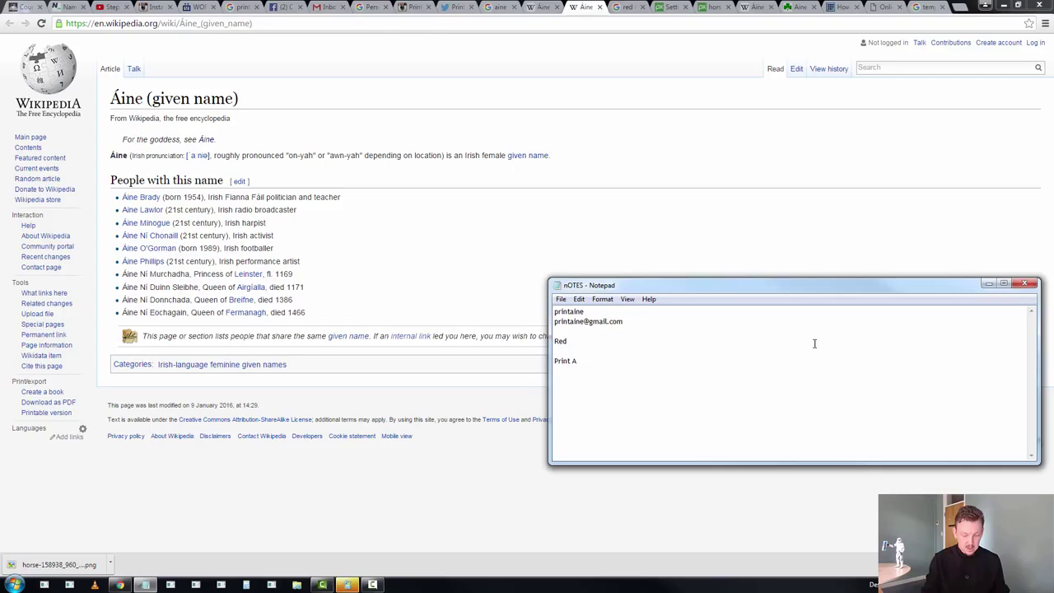
pyautogui.write('ine (pro')
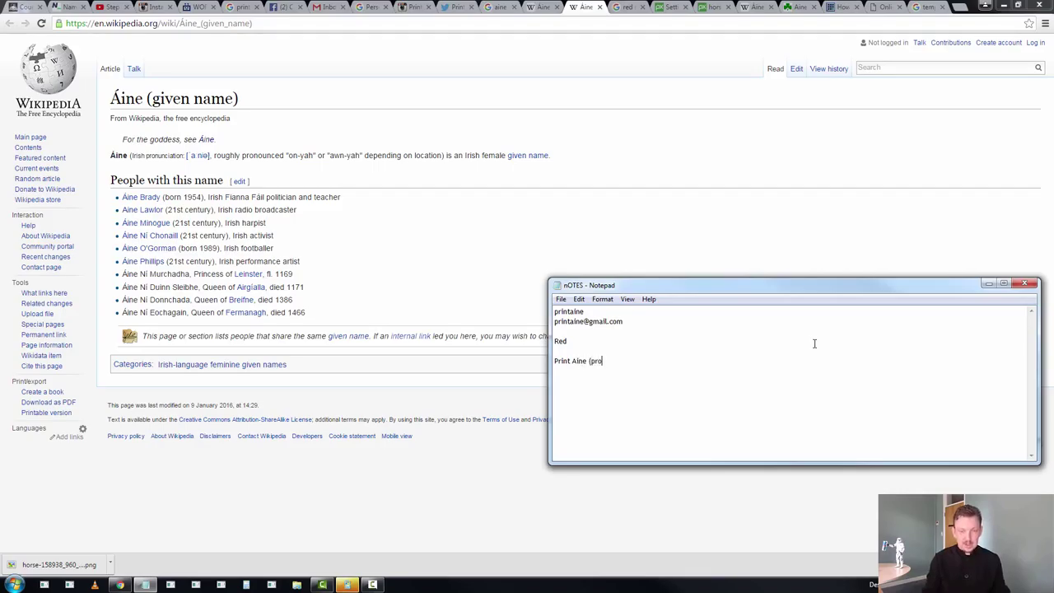
pyautogui.write('nounced ')
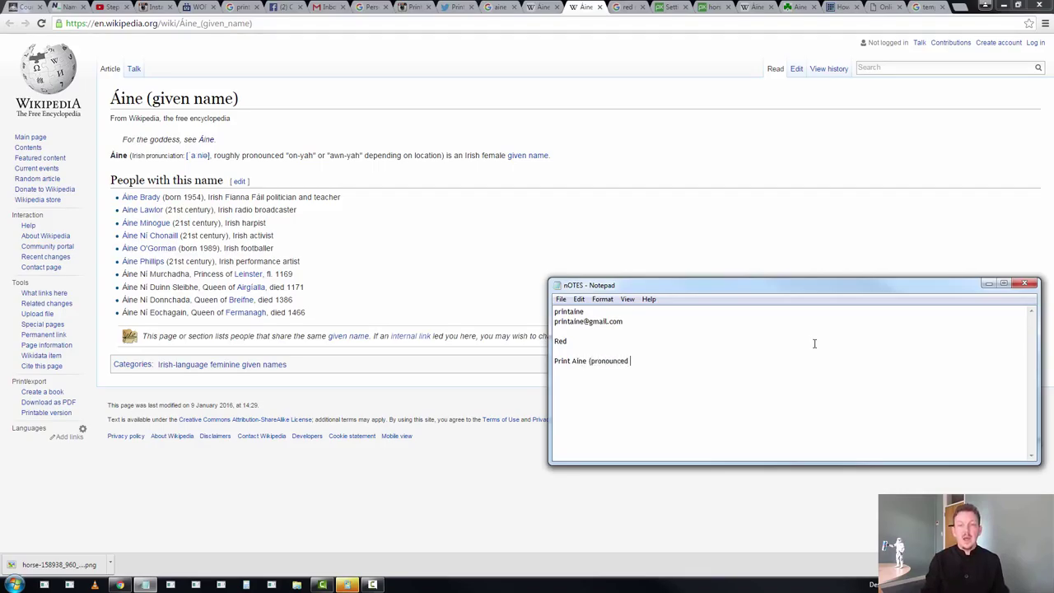
pyautogui.write('as Print On ')
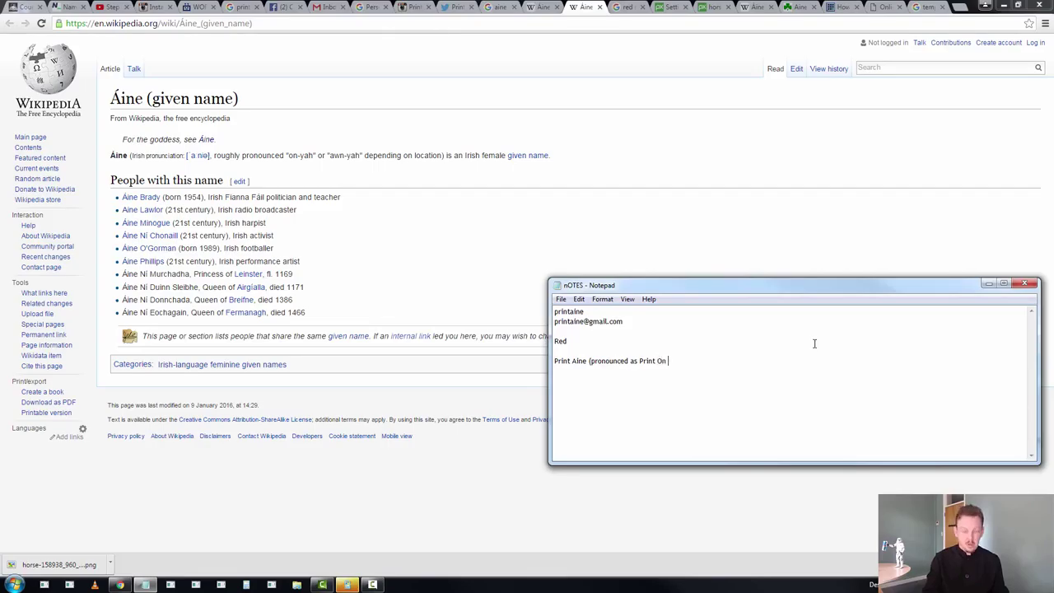
pyautogui.write('ya')
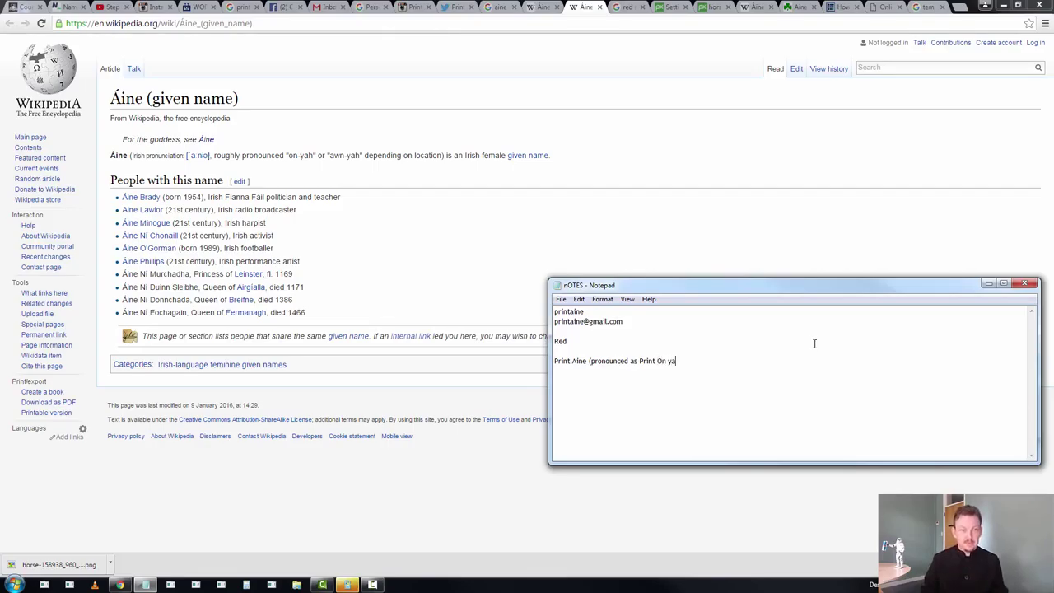
pyautogui.press('BackSpace')
pyautogui.write('Yah')
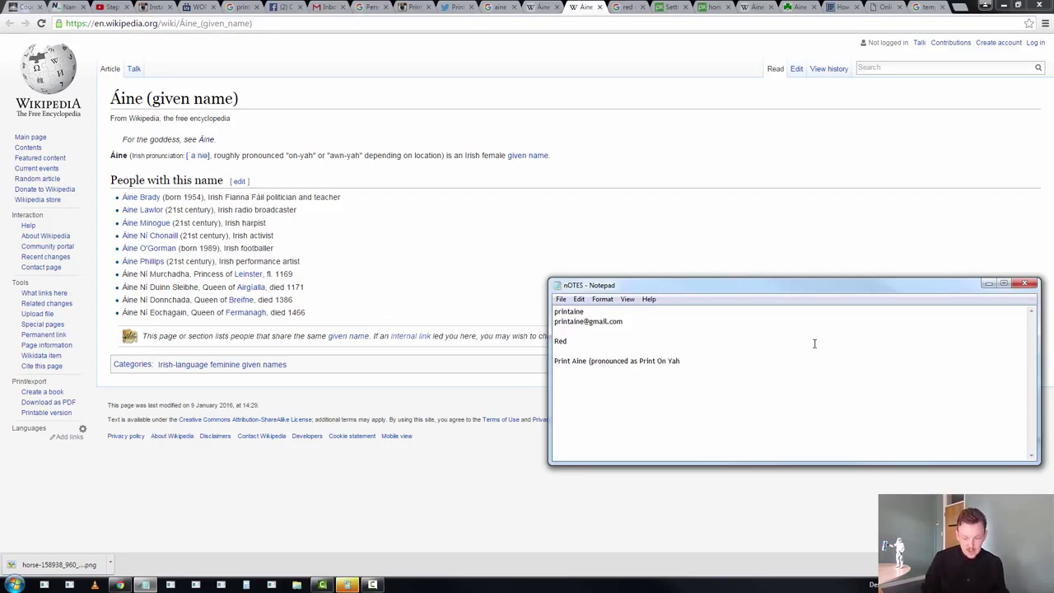
pyautogui.write(') ')
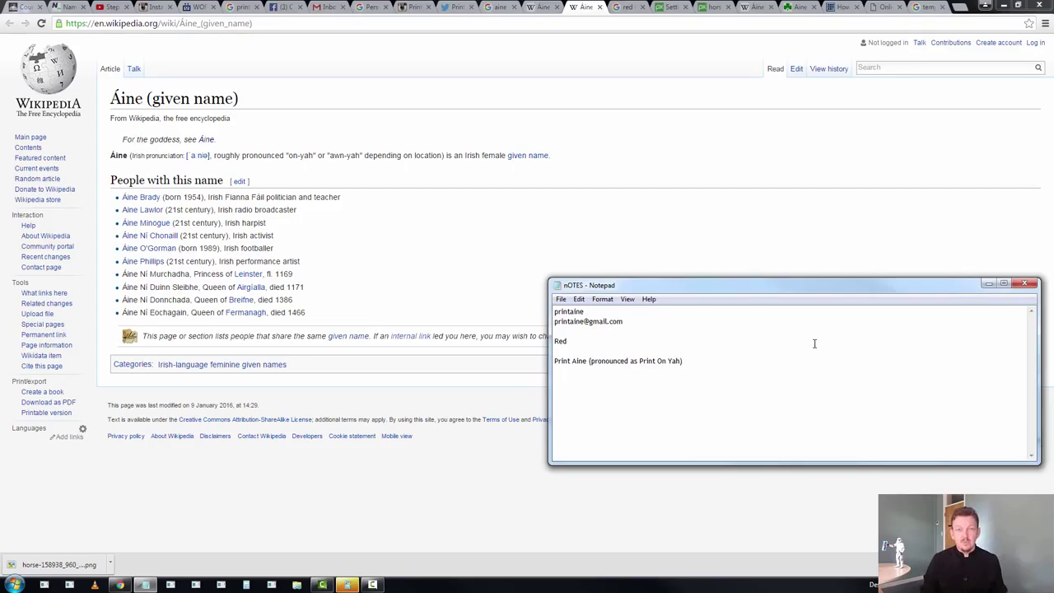
# Add the line "Product: temporary tattoo" under the pronunciation note
pyautogui.write('Product')
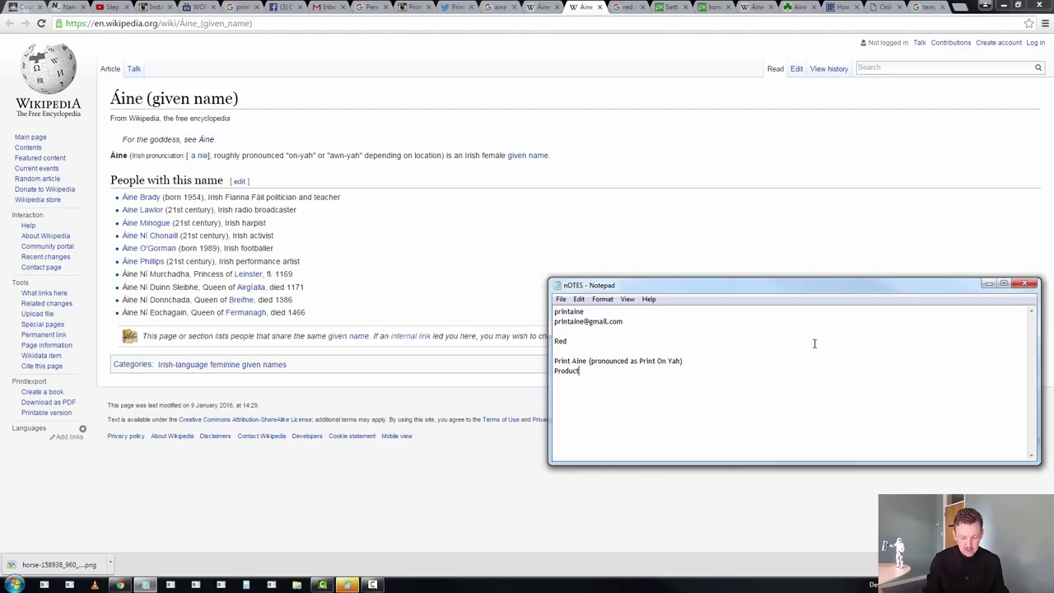
pyautogui.write(': temporary tea')
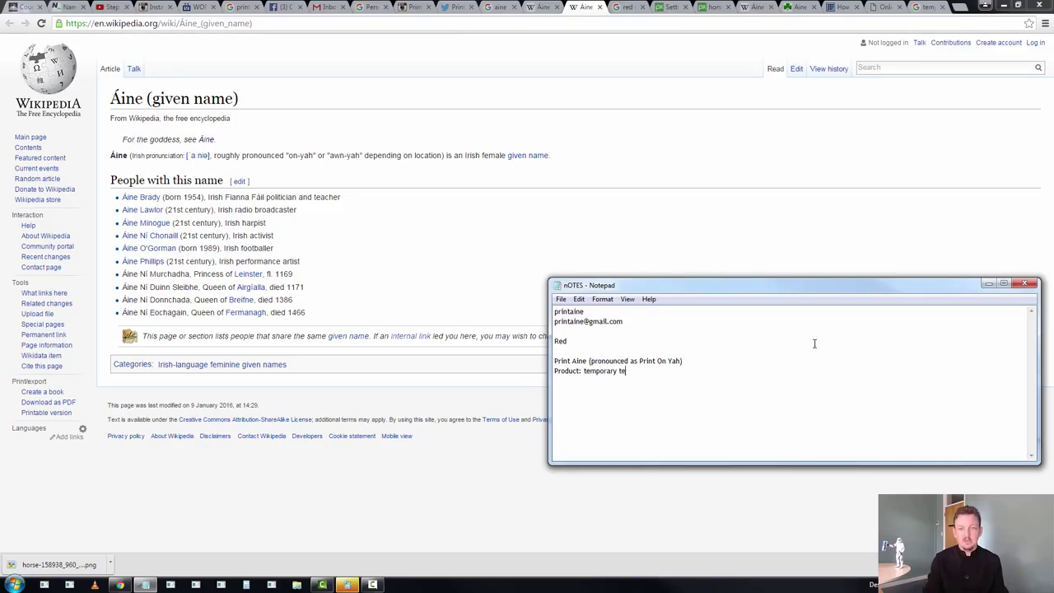
pyautogui.press('BackSpace')
pyautogui.press('BackSpace')
pyautogui.write('attoo')
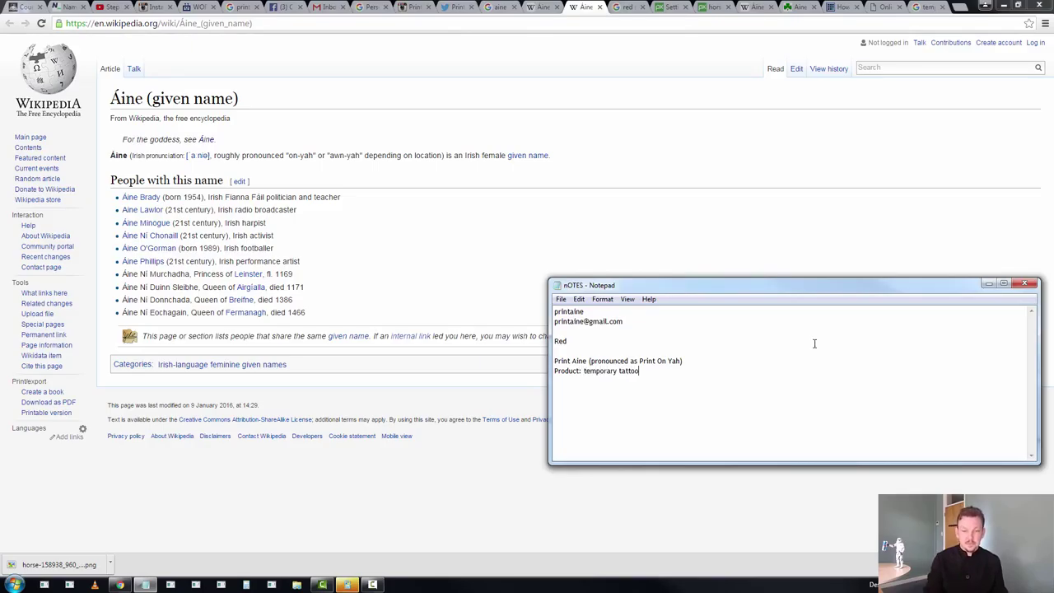
# Return to the Wikipedia article on the goddess Áine and examine her attributes and the meaning of her name
pyautogui.click(543, 7)
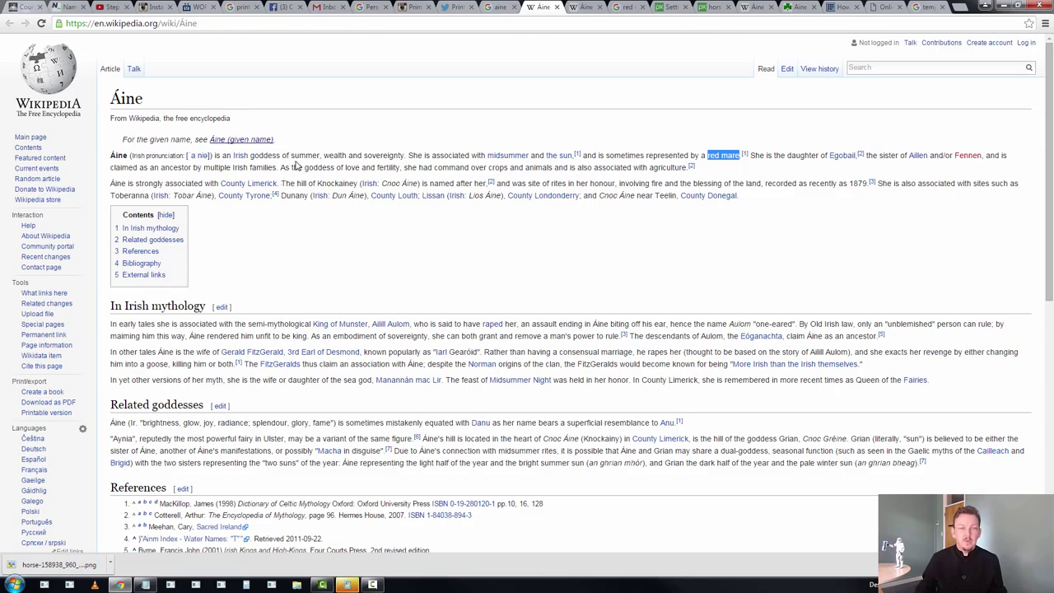
pyautogui.moveTo(290, 156); pyautogui.dragTo(404, 157)
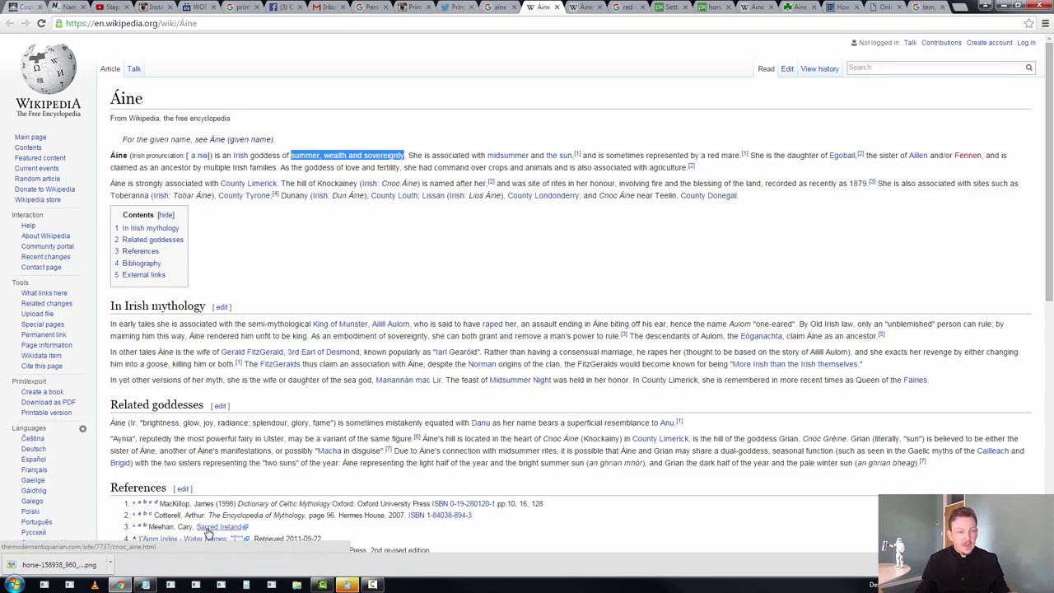
pyautogui.moveTo(171, 424); pyautogui.dragTo(319, 421)
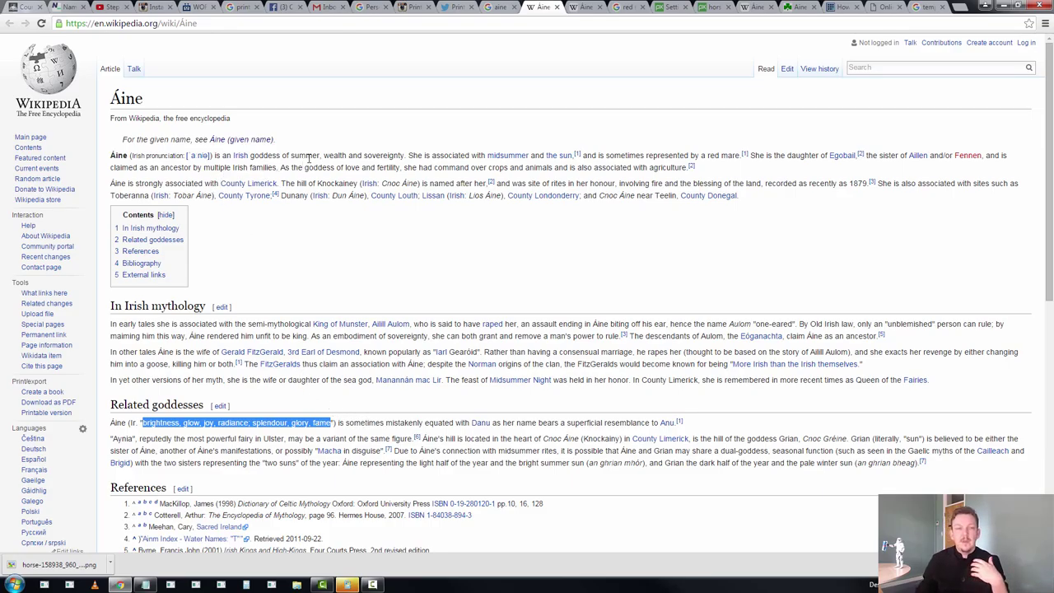
# Copy "summer, wealth and sovereignty" from the article into the Notepad notes and remove the word "sovereignty"
pyautogui.moveTo(290, 155); pyautogui.dragTo(404, 155)
pyautogui.hotkey('ctrl', 'c')
pyautogui.hotkey('alt', 'Tab')
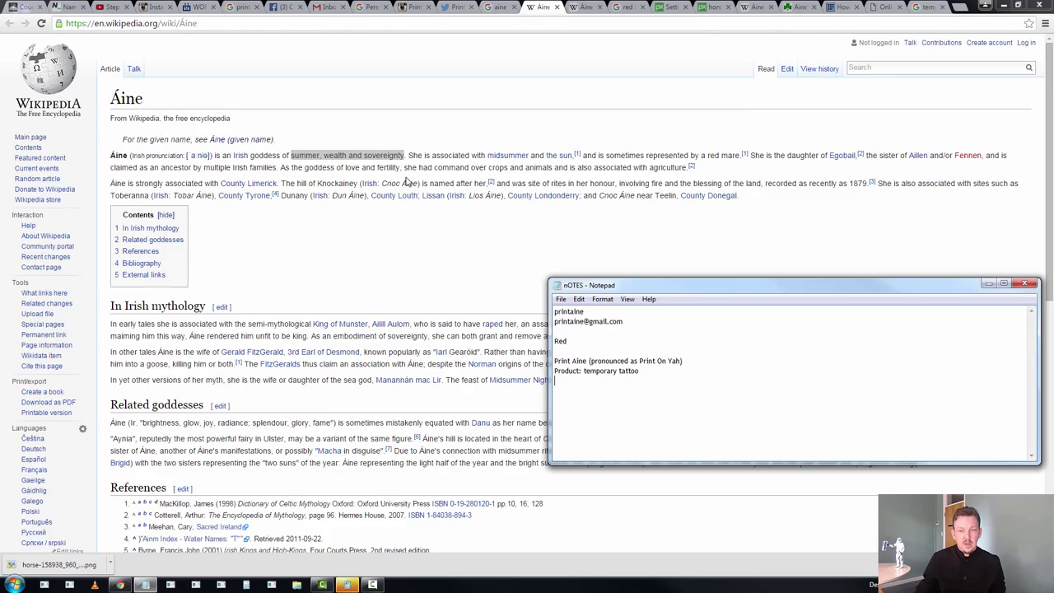
pyautogui.press('Return')
pyautogui.hotkey('ctrl', 'v')
pyautogui.hotkey('ctrl', 'shift', 'Left')
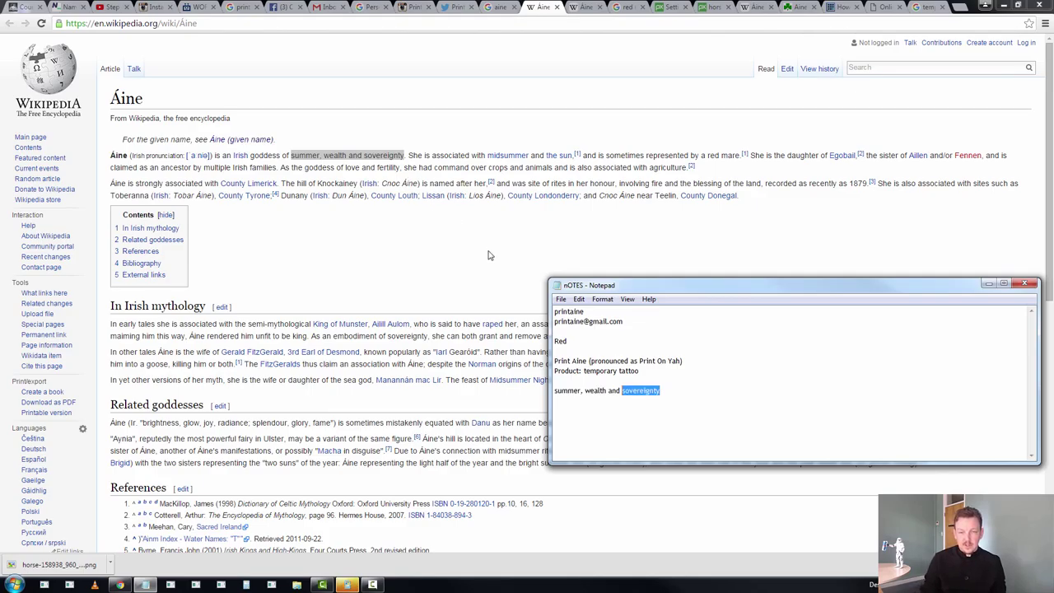
pyautogui.press('BackSpace')
pyautogui.press('Return')
pyautogui.press('Return')
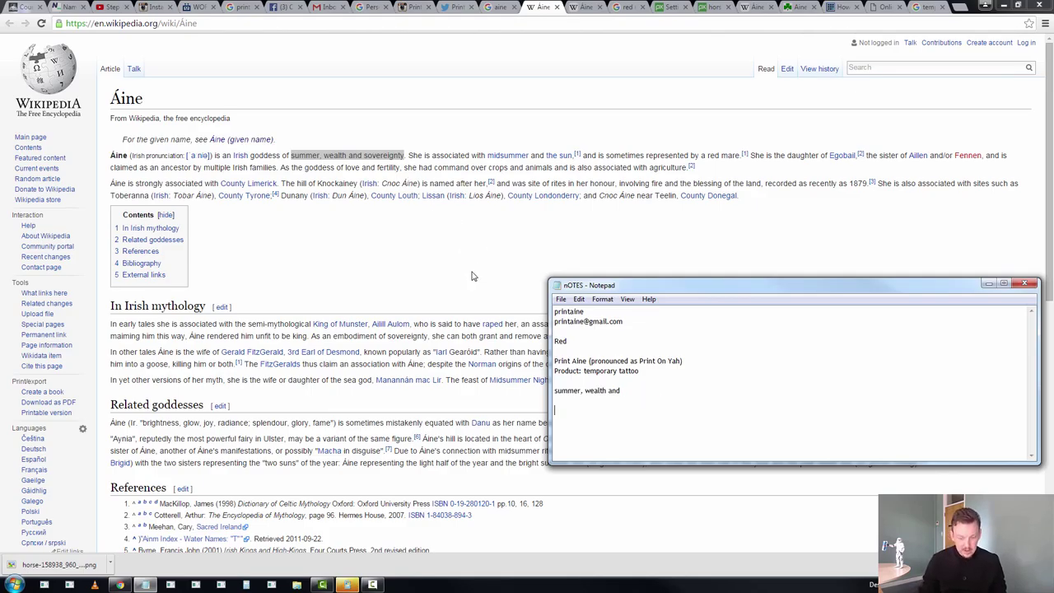
# Write the product idea "Summer time wealth temporary tattoo" below the copied phrase
pyautogui.write('Summer')
pyautogui.write(' time te')
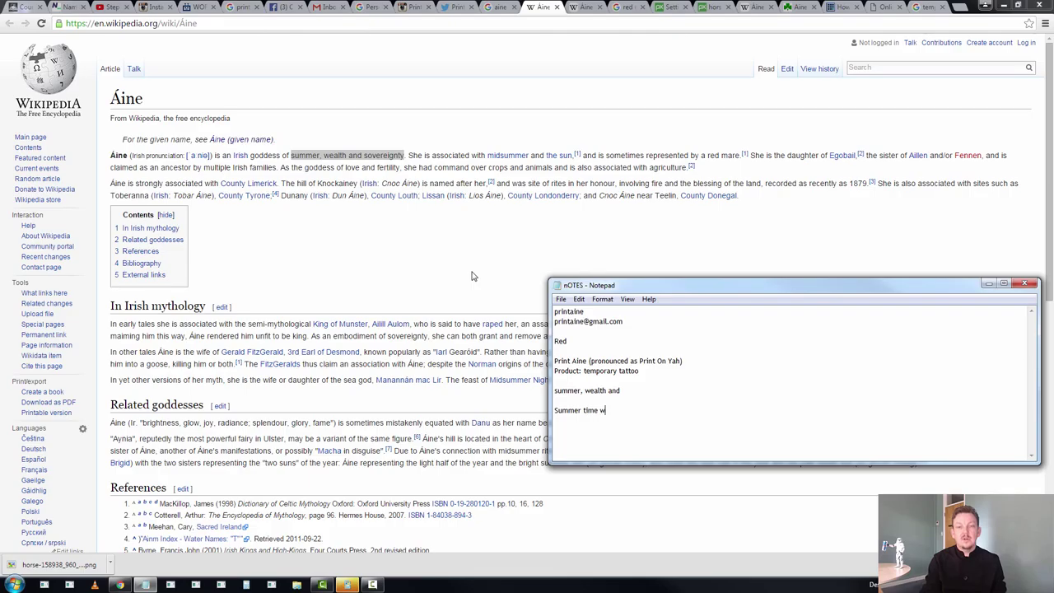
pyautogui.press('BackSpace')
pyautogui.press('BackSpace')
pyautogui.write('we')
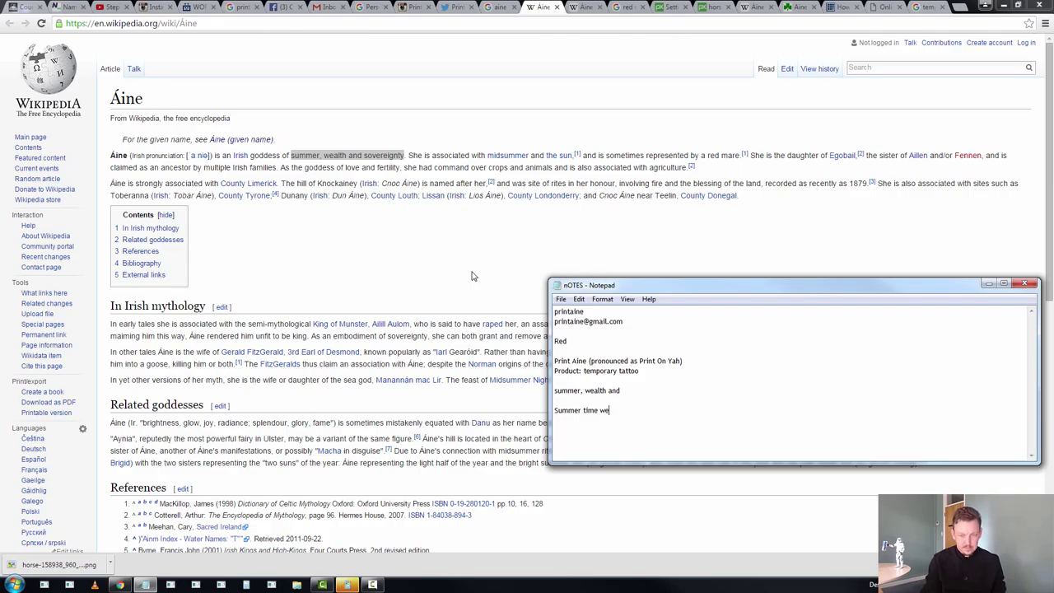
pyautogui.write('alth and')
pyautogui.press('BackSpace')
pyautogui.press('BackSpace')
pyautogui.press('BackSpace')
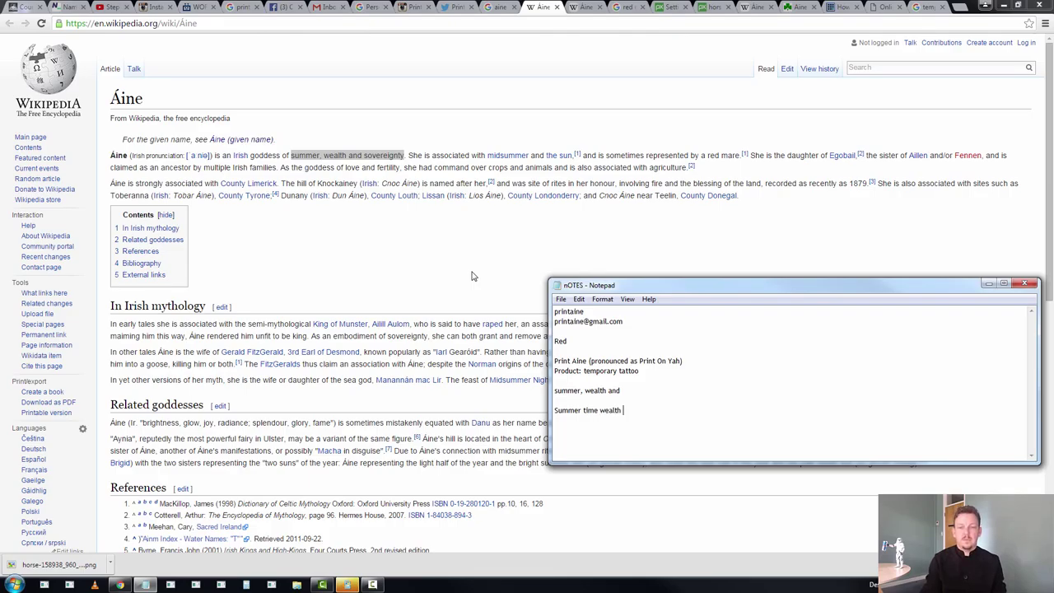
pyautogui.write('temporary tattoo')
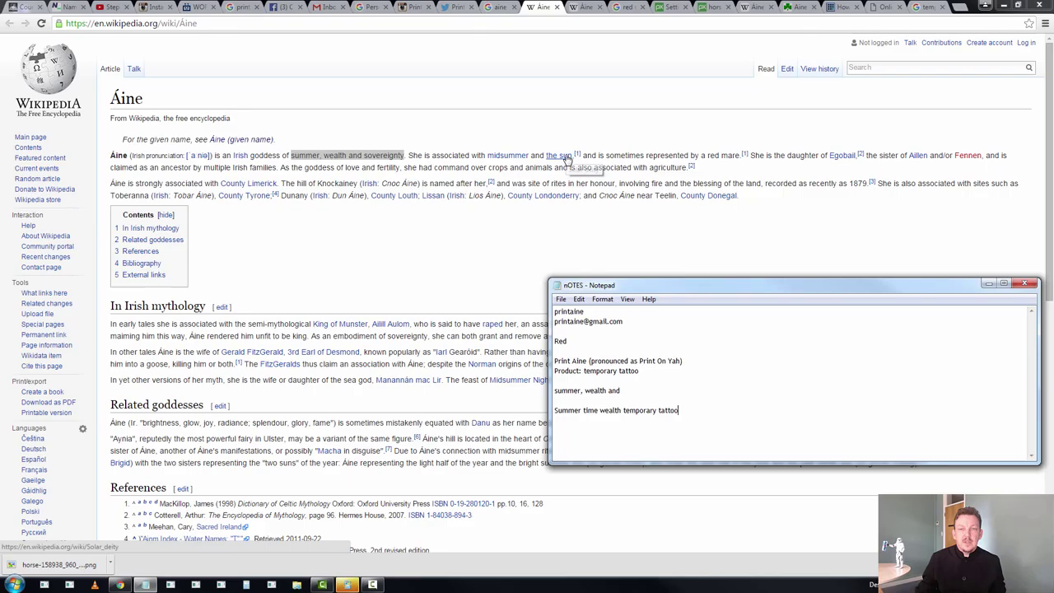
# Add a second product idea, "Red mare of luck", at the end of the notes
pyautogui.press('Return')
pyautogui.press('Return')
pyautogui.write('Red m')
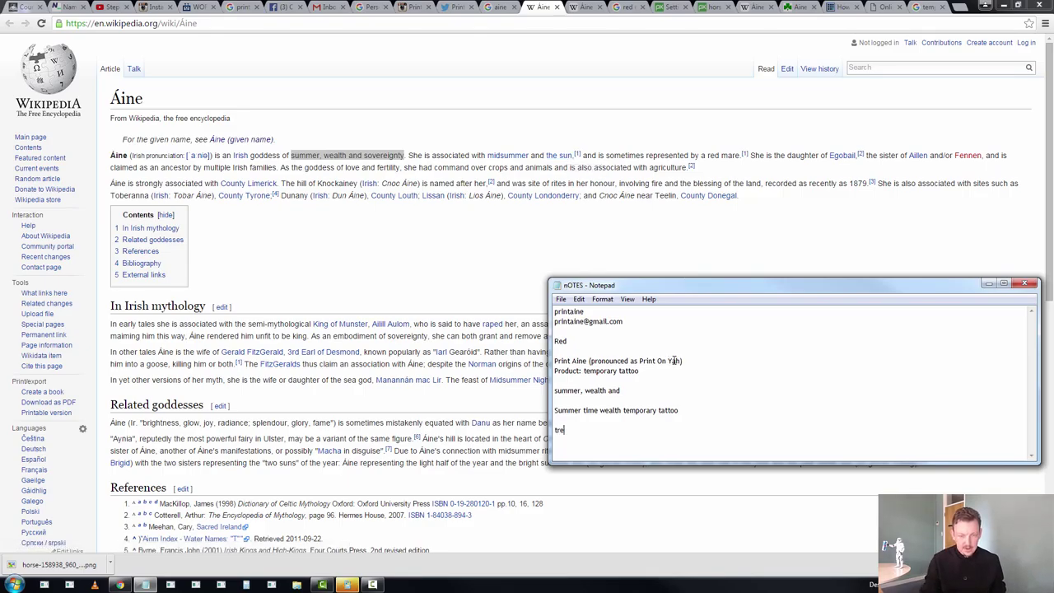
pyautogui.write('are o')
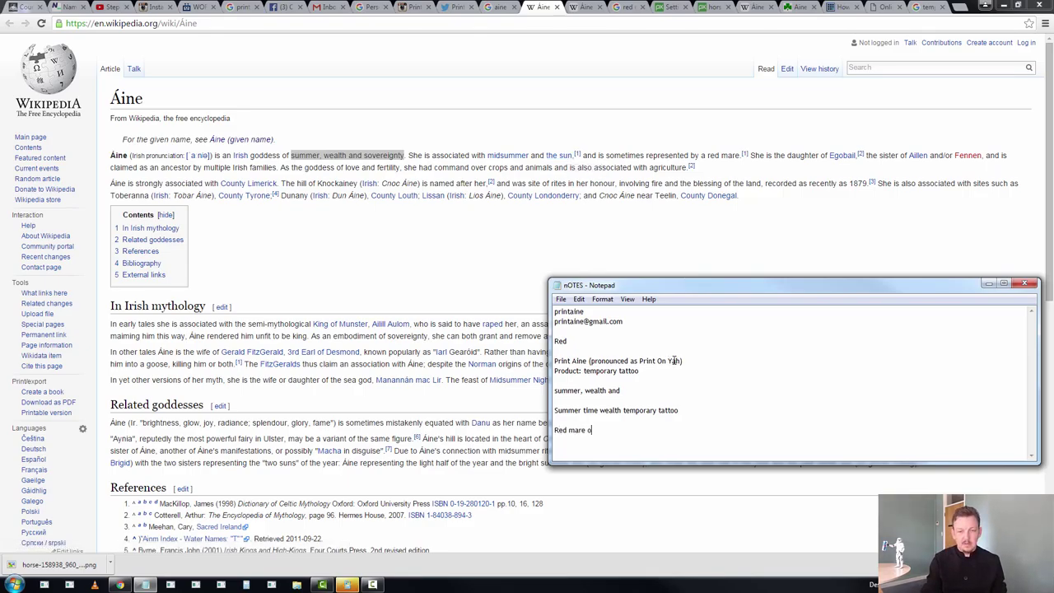
pyautogui.write('f luck')
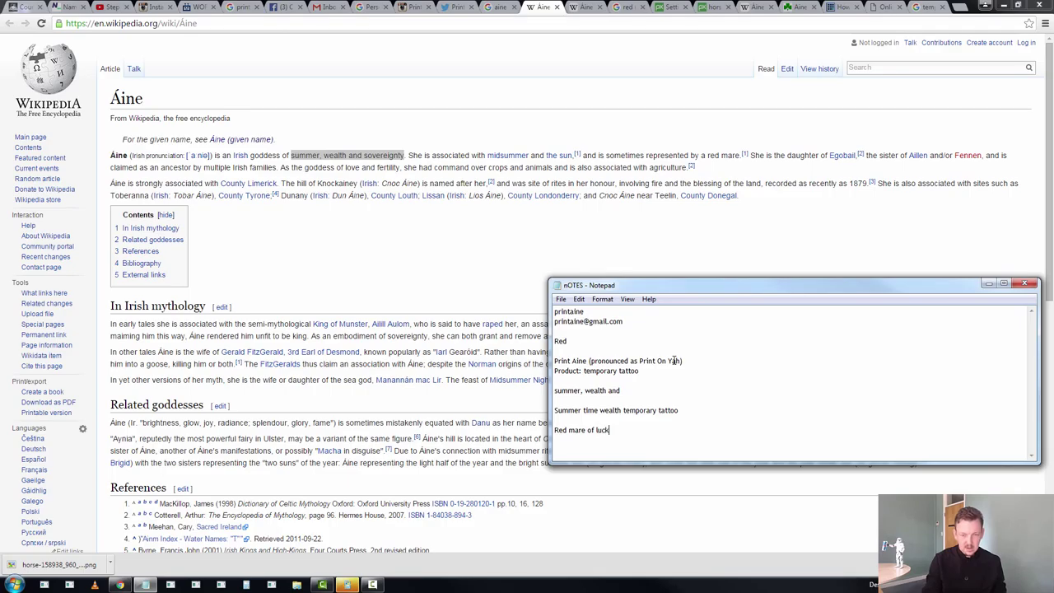
pyautogui.press('Return')
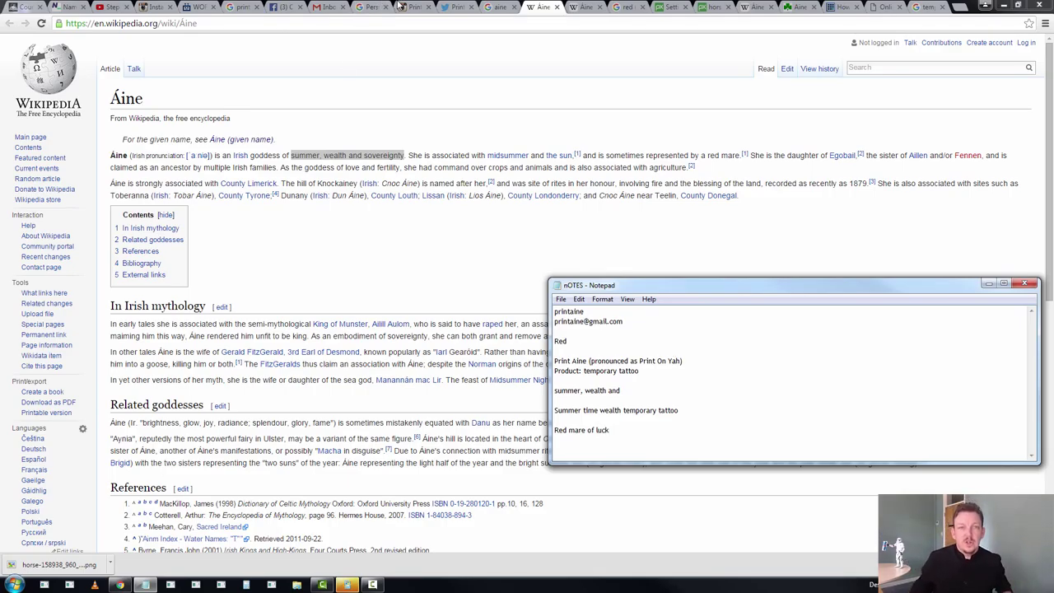
# Search Google for "irish symbol for luck" from the browser's given-name article page and show the image results
pyautogui.click(581, 7)
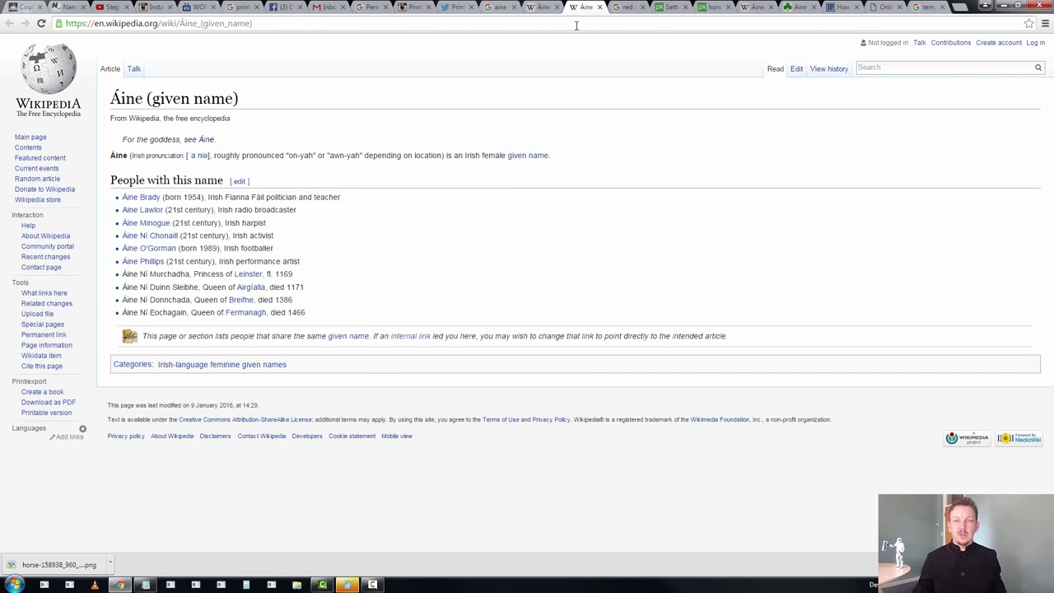
pyautogui.click(574, 27)
pyautogui.write('irish s')
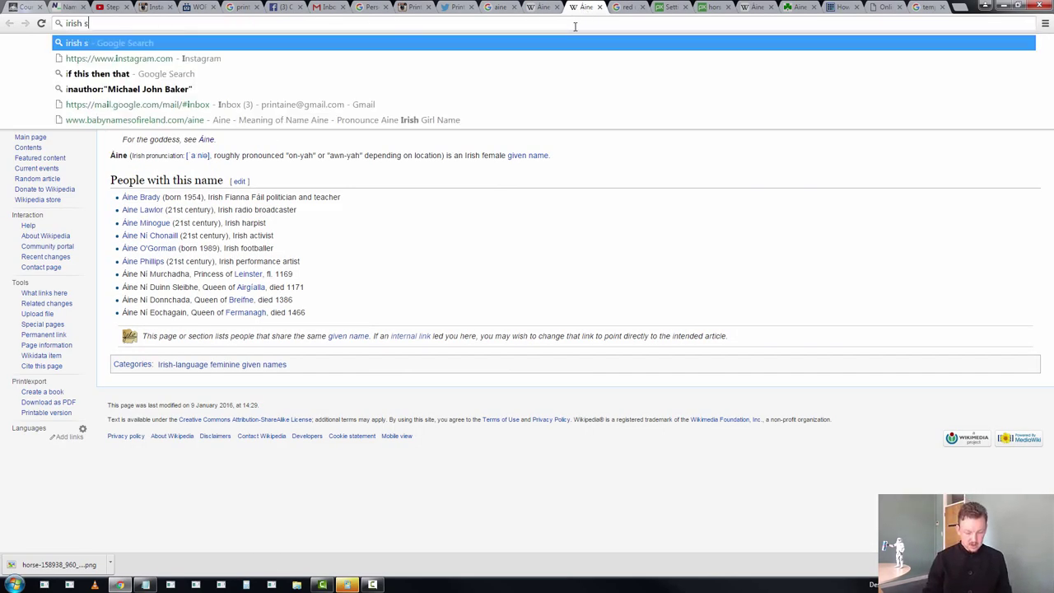
pyautogui.write('ymbol for ')
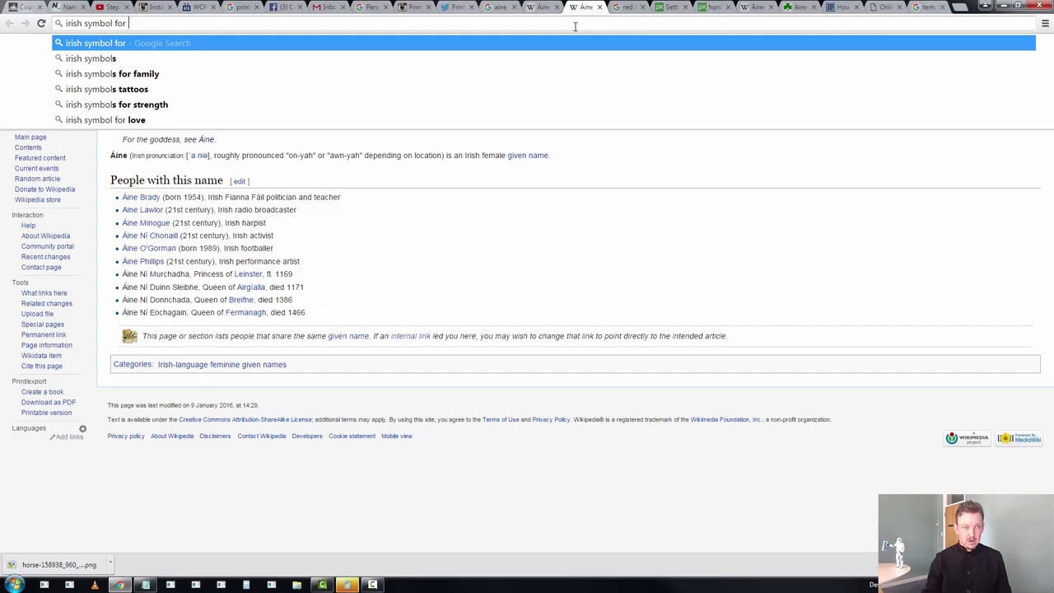
pyautogui.write('luck')
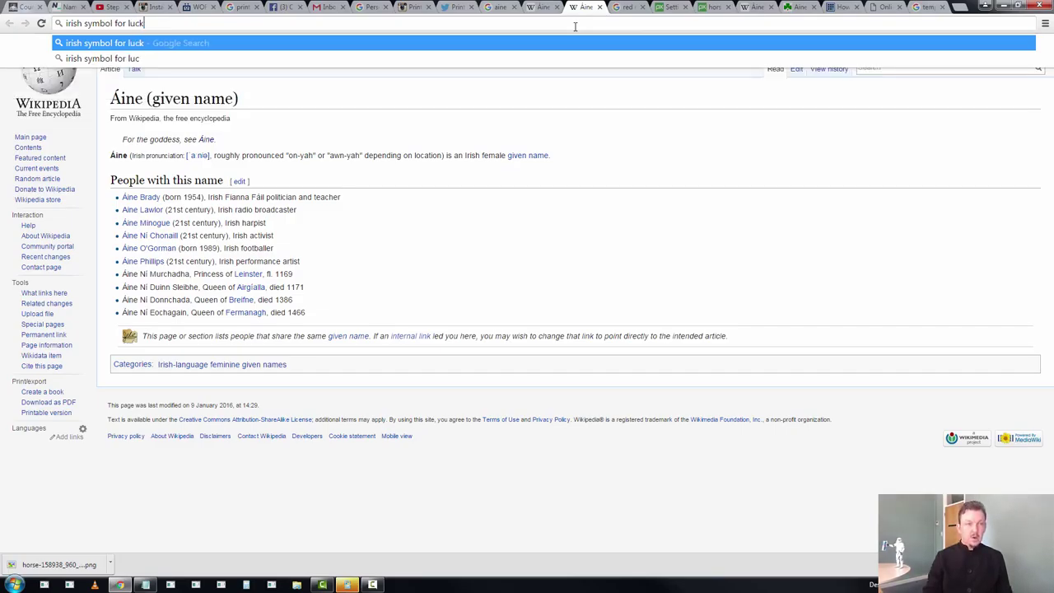
pyautogui.press('Return')
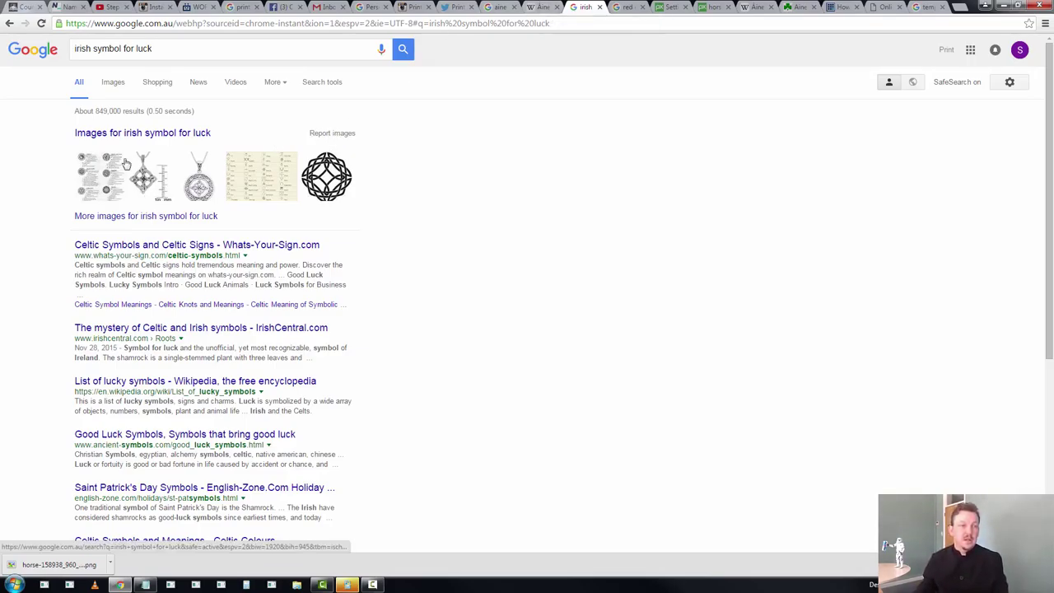
pyautogui.click(151, 138)
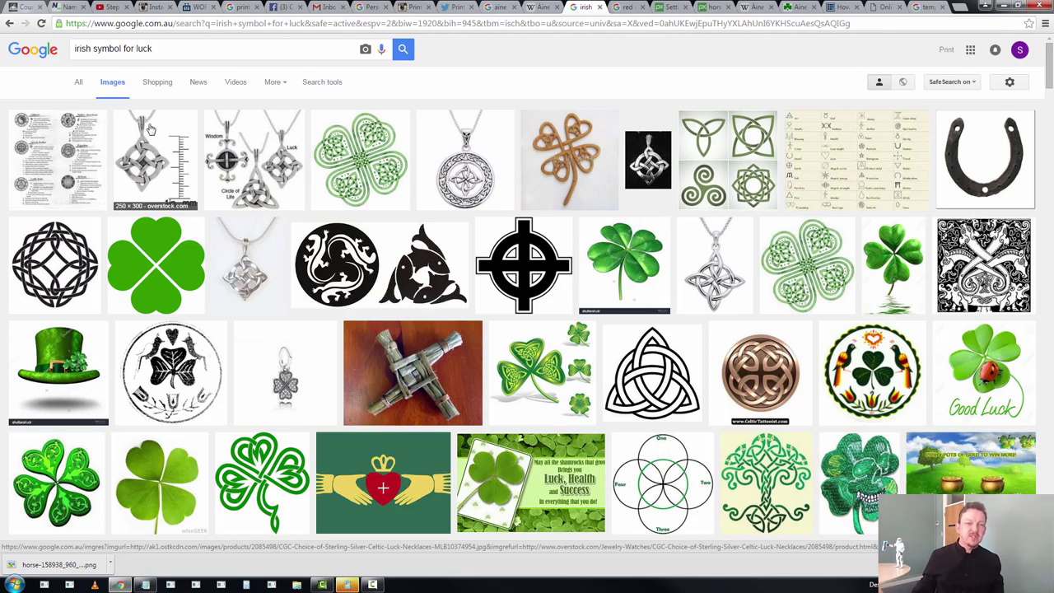
# Filter the image results to line drawings labeled for reuse with modification
pyautogui.click(323, 87)
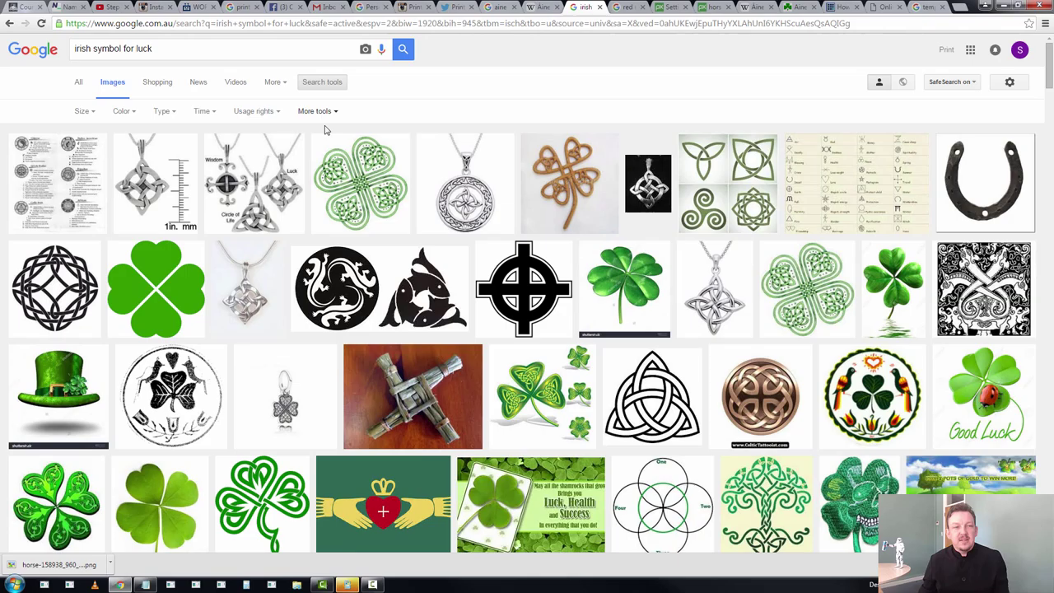
pyautogui.click(258, 112)
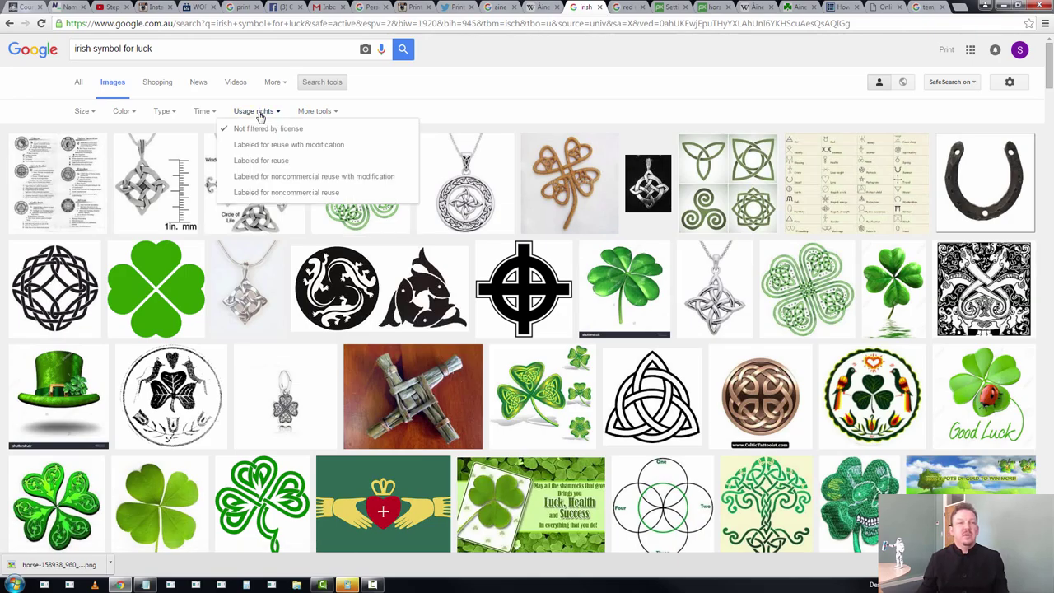
pyautogui.click(342, 156)
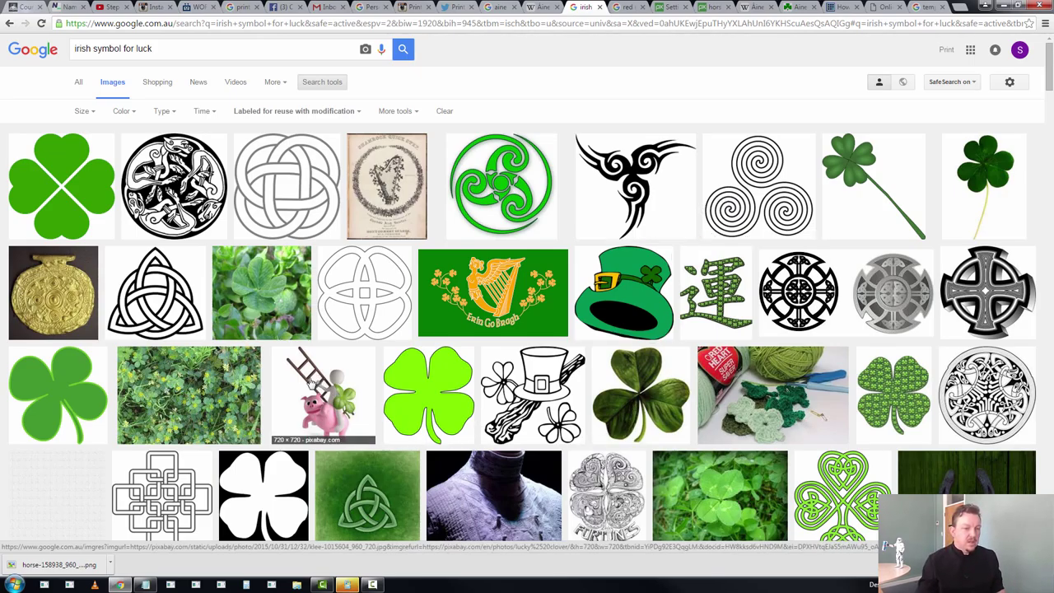
pyautogui.click(165, 112)
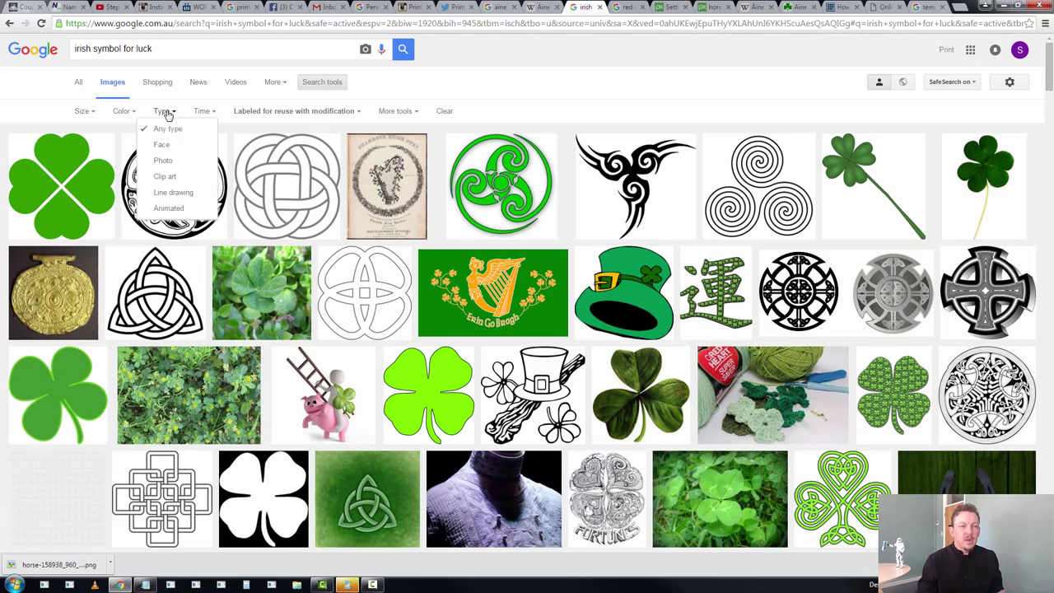
pyautogui.click(184, 193)
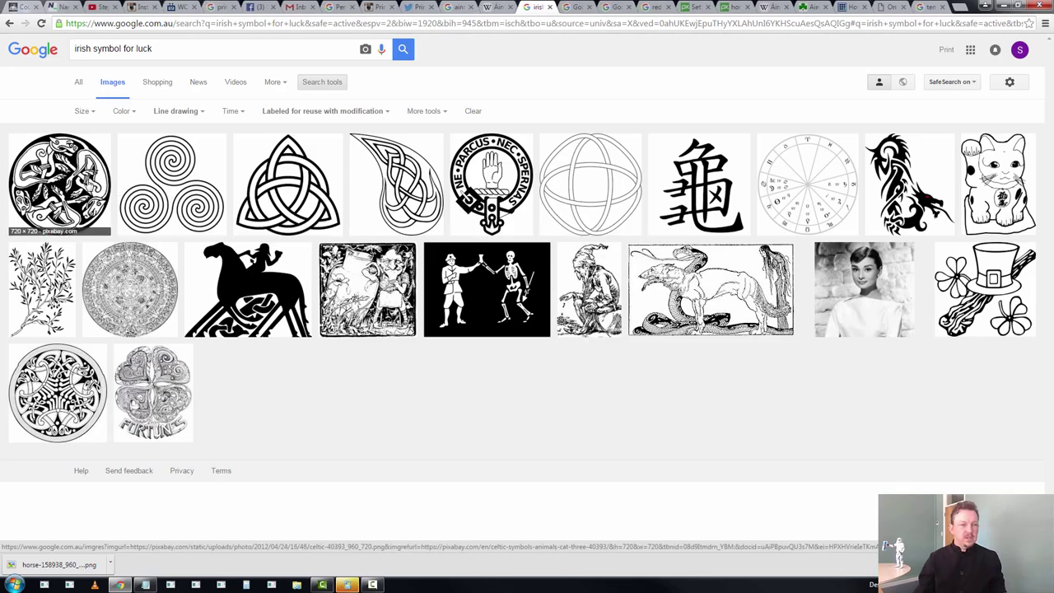
# Search Google for "celtic knot" in a new tab
pyautogui.moveTo(168, 48); pyautogui.dragTo(50, 51)
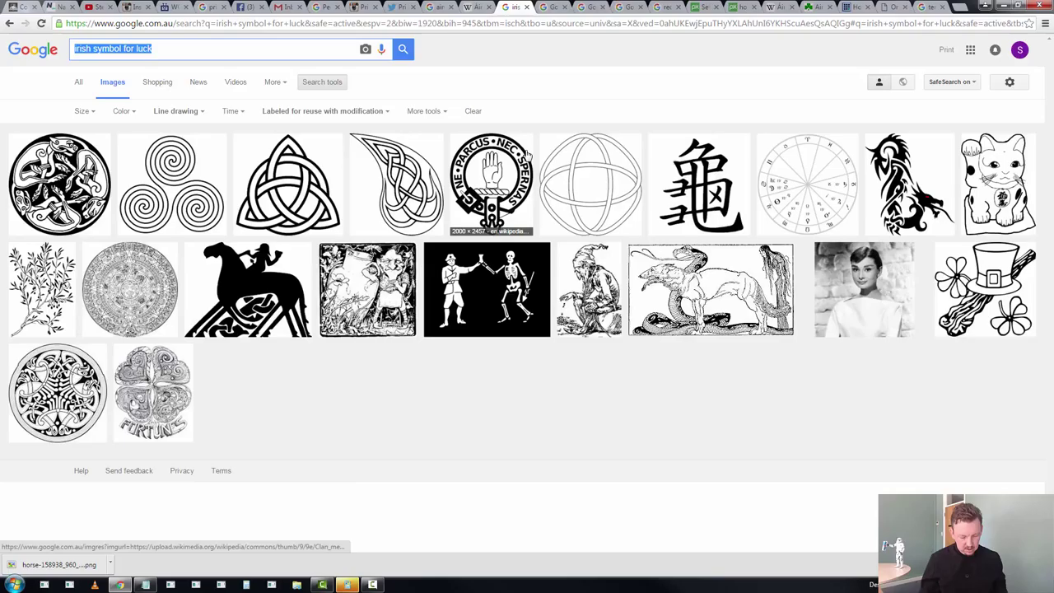
pyautogui.hotkey('ctrl', 't')
pyautogui.write('celtic ')
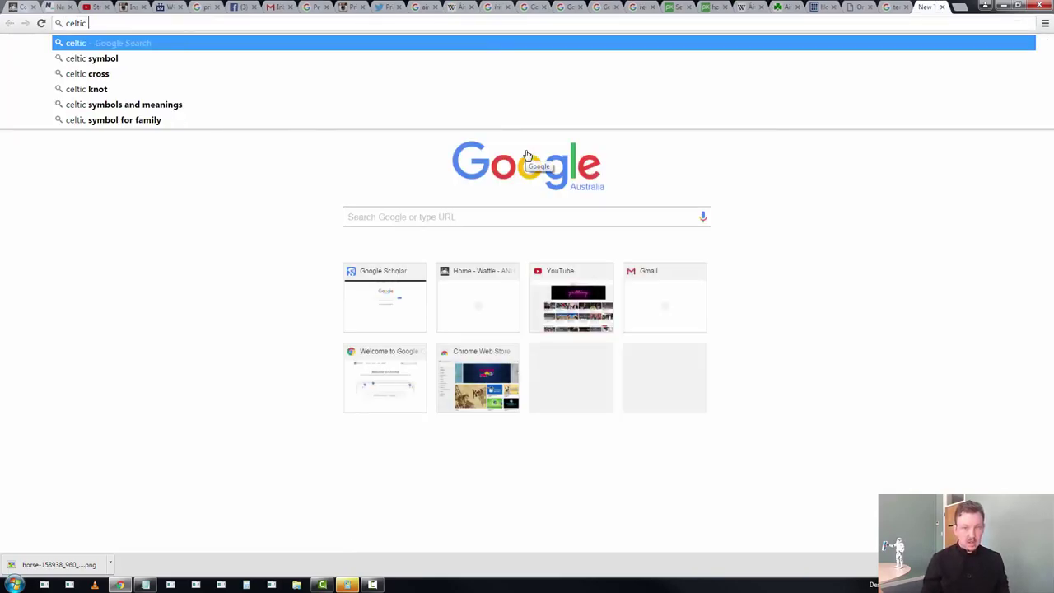
pyautogui.write('knot')
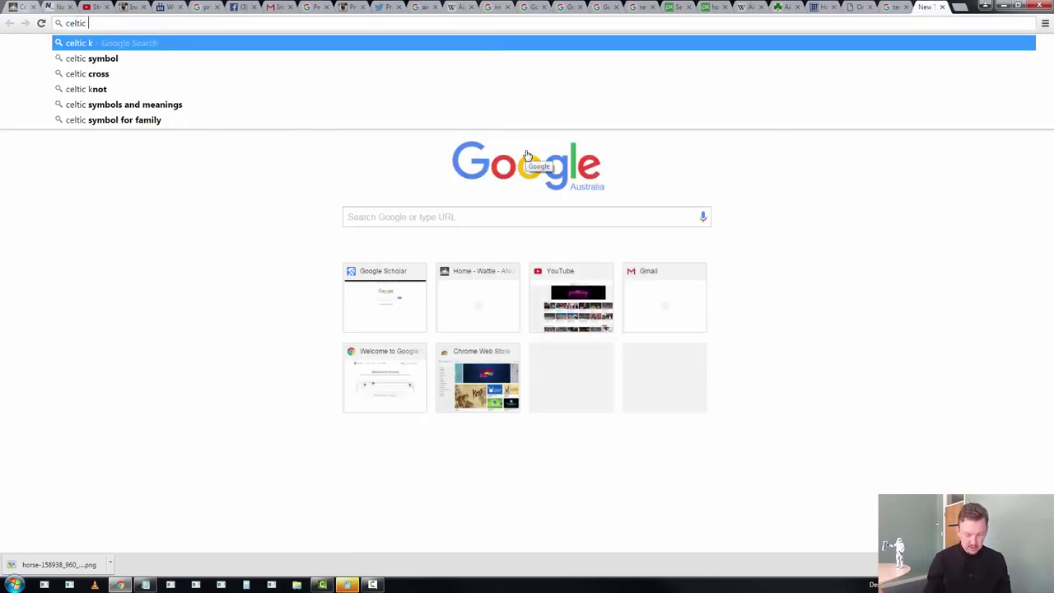
pyautogui.press('Return')
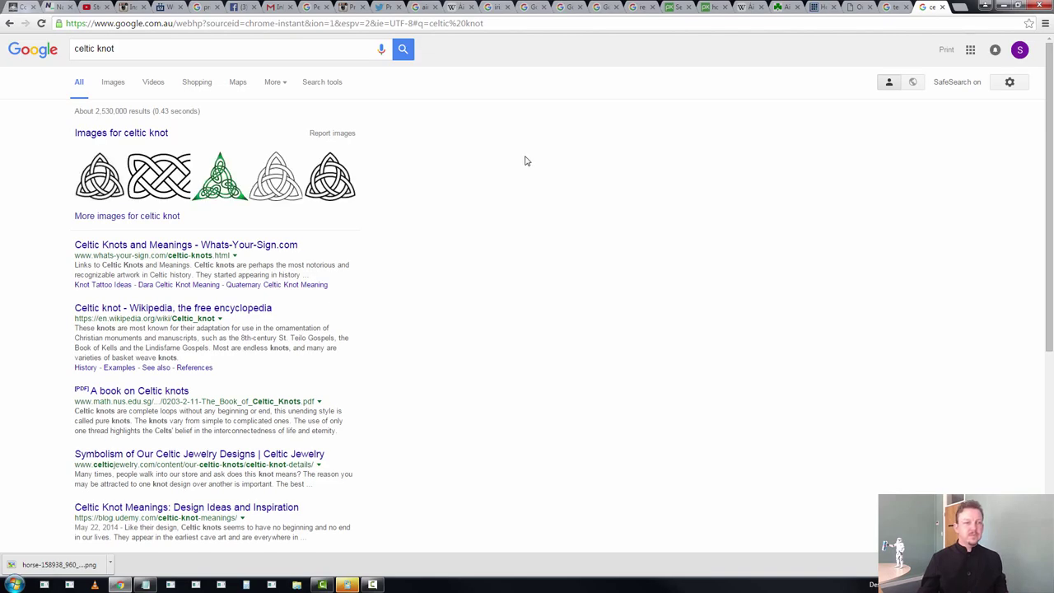
# Refine the search to "celtic knot generator online" and open the Rapid Resizer Free Online Celtic Knot Designer
pyautogui.click(156, 51)
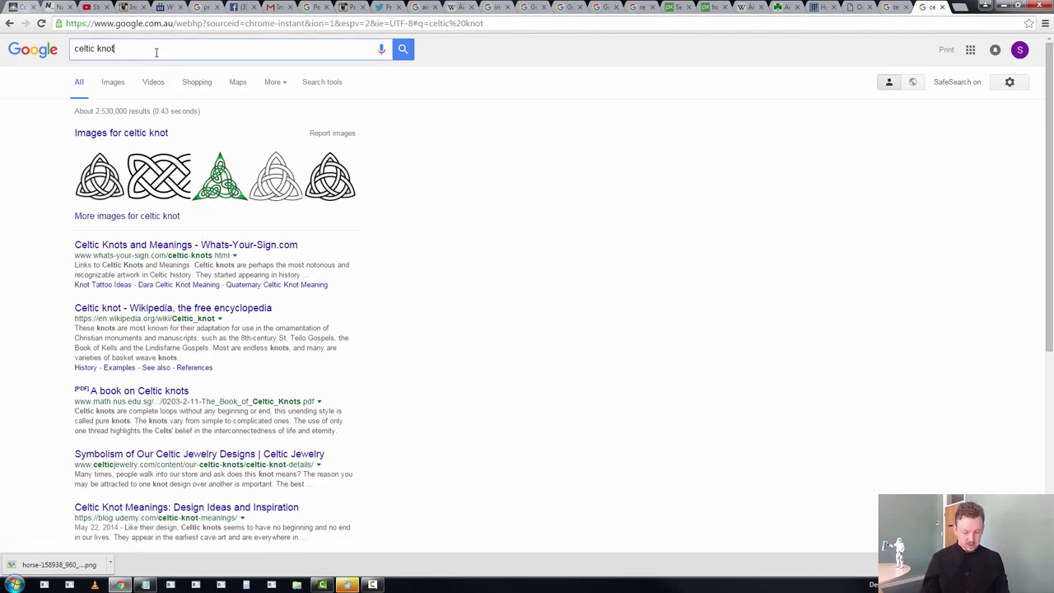
pyautogui.write('generator')
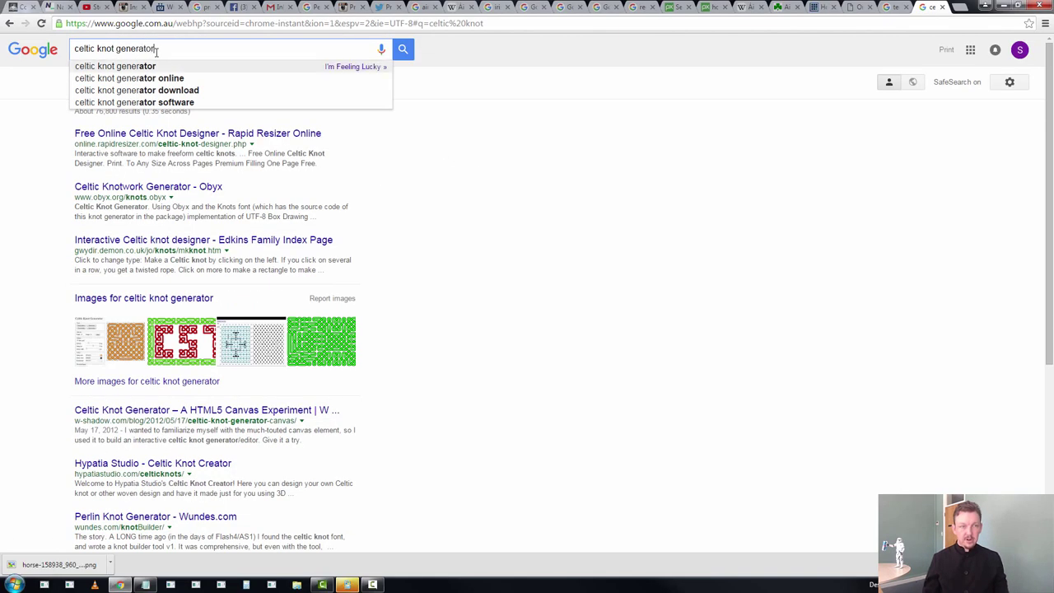
pyautogui.write(' online')
pyautogui.press('Return')
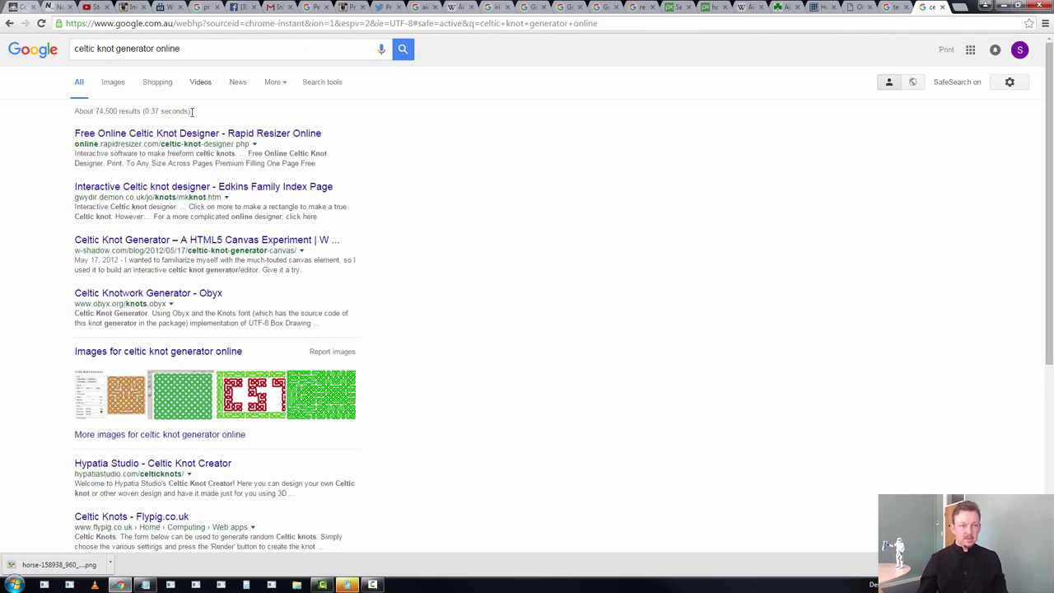
pyautogui.click(206, 136)
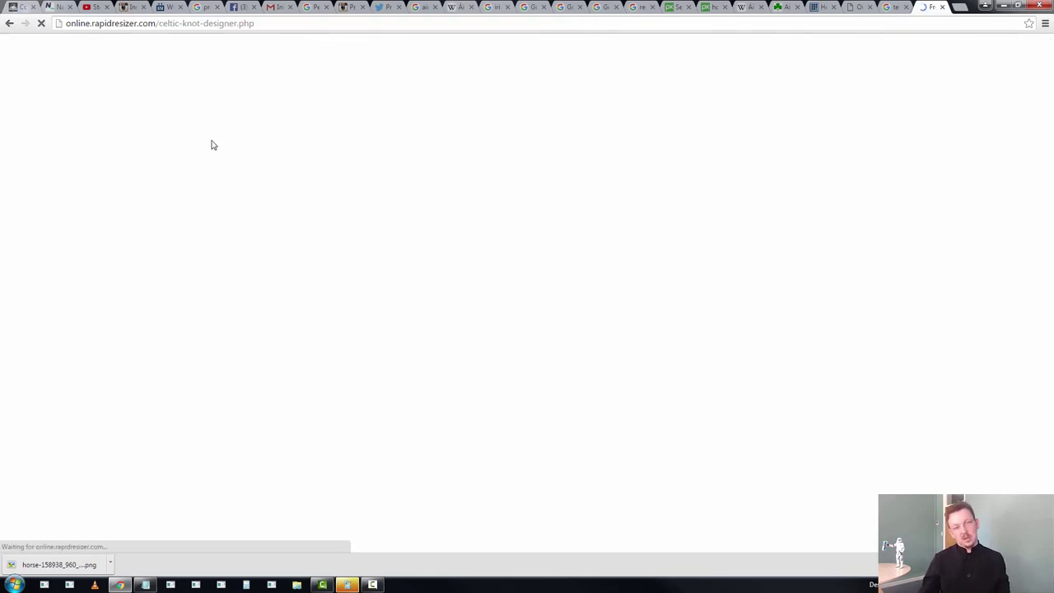
# Look through the open pages and close the Baby Names of Ireland page about Aine
pyautogui.click(895, 7)
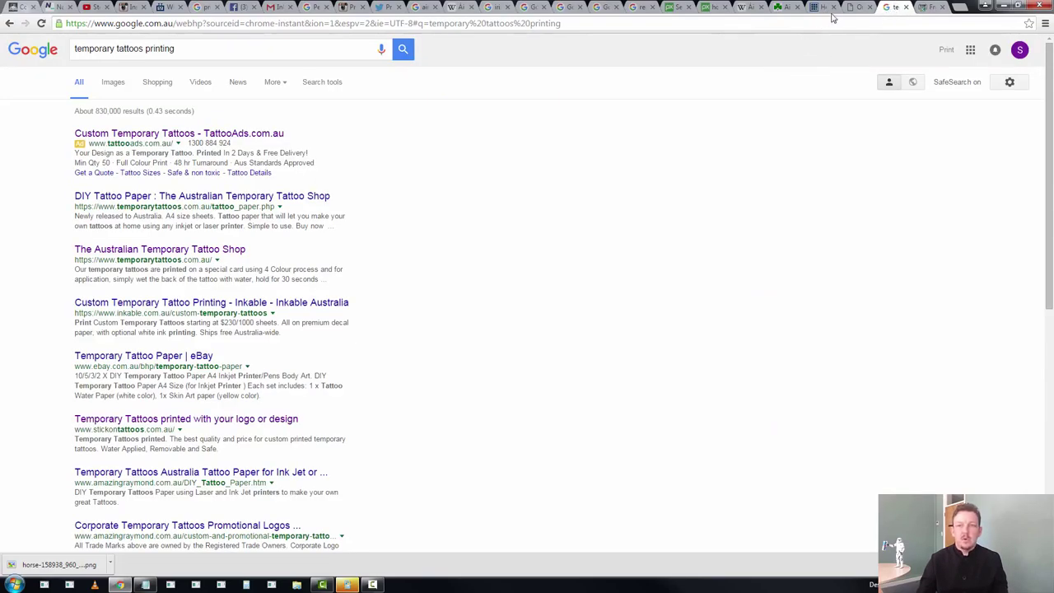
pyautogui.click(925, 7)
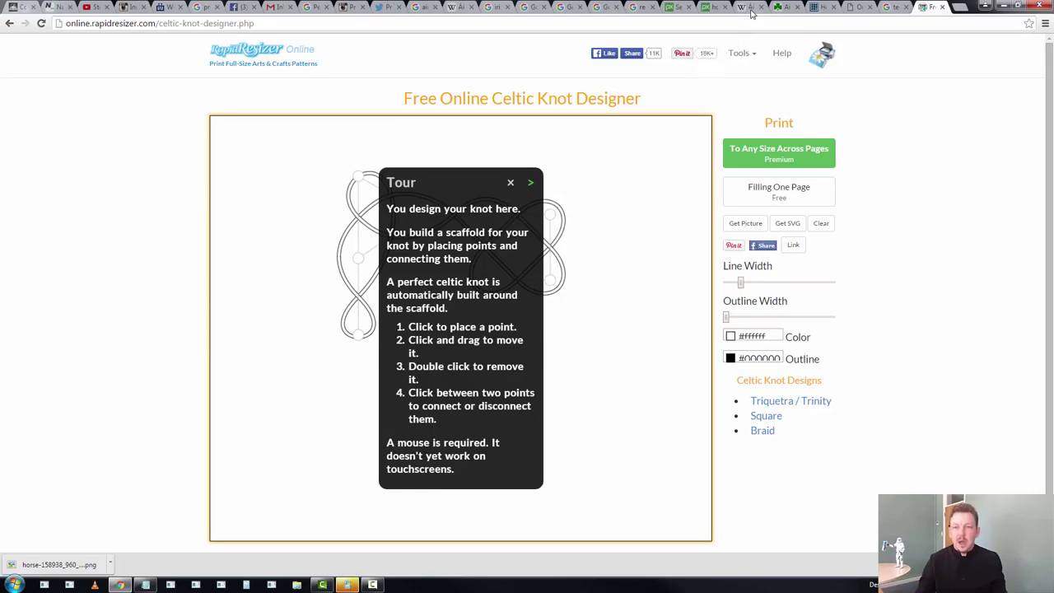
pyautogui.click(782, 8)
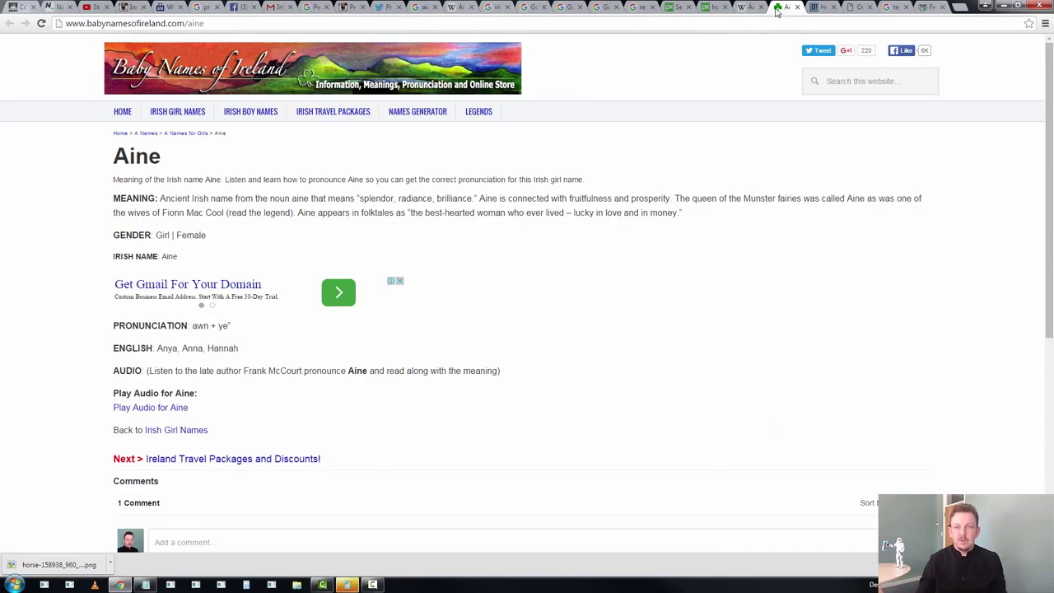
pyautogui.click(797, 6)
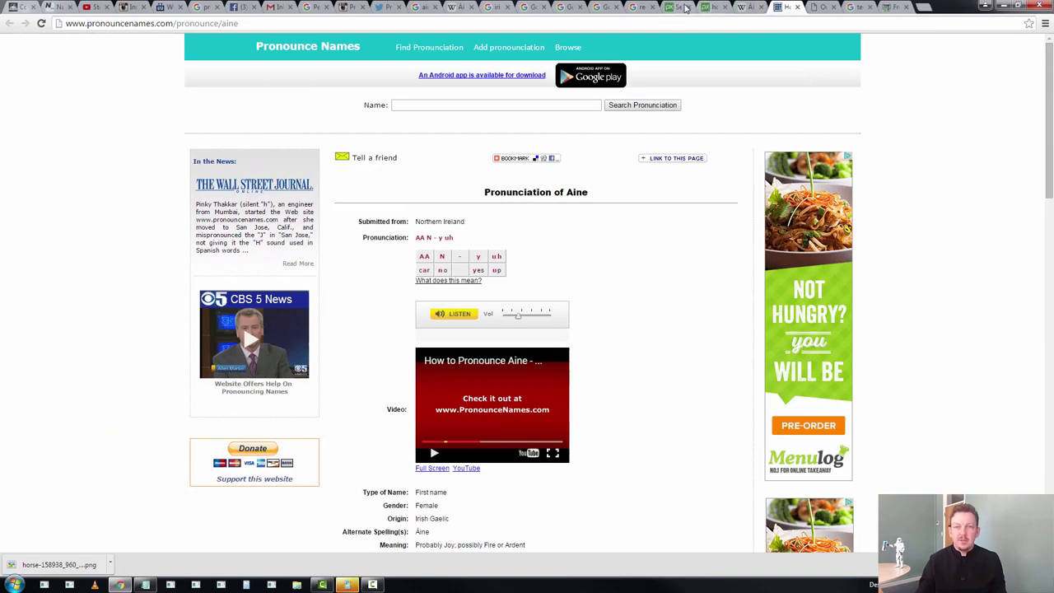
# Review the open image pages and close the Celtic knot ornament, the Celtic animals graphic and the red mare search results
pyautogui.click(683, 7)
pyautogui.click(714, 7)
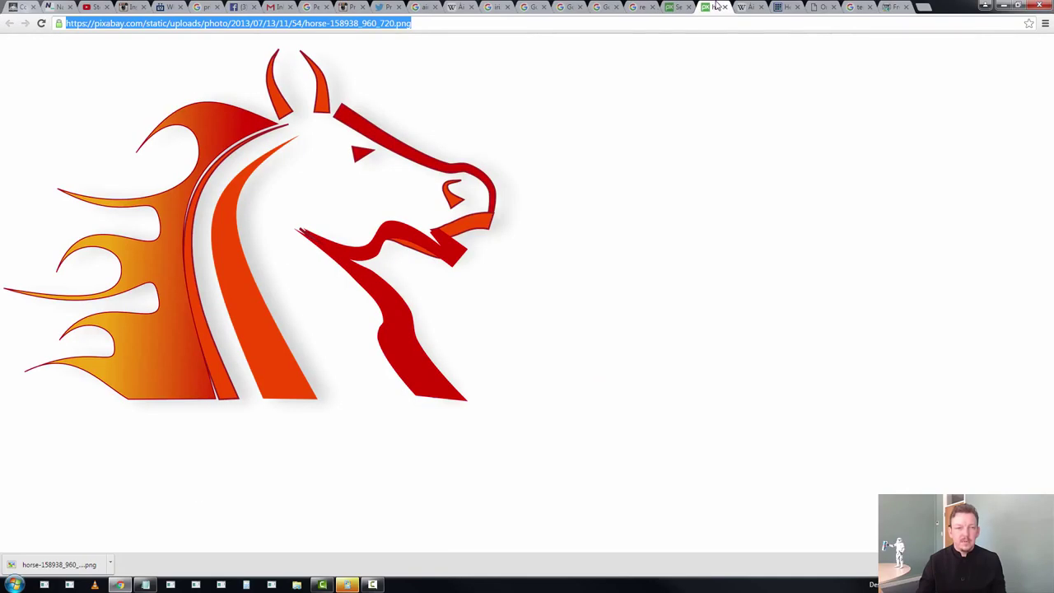
pyautogui.click(492, 7)
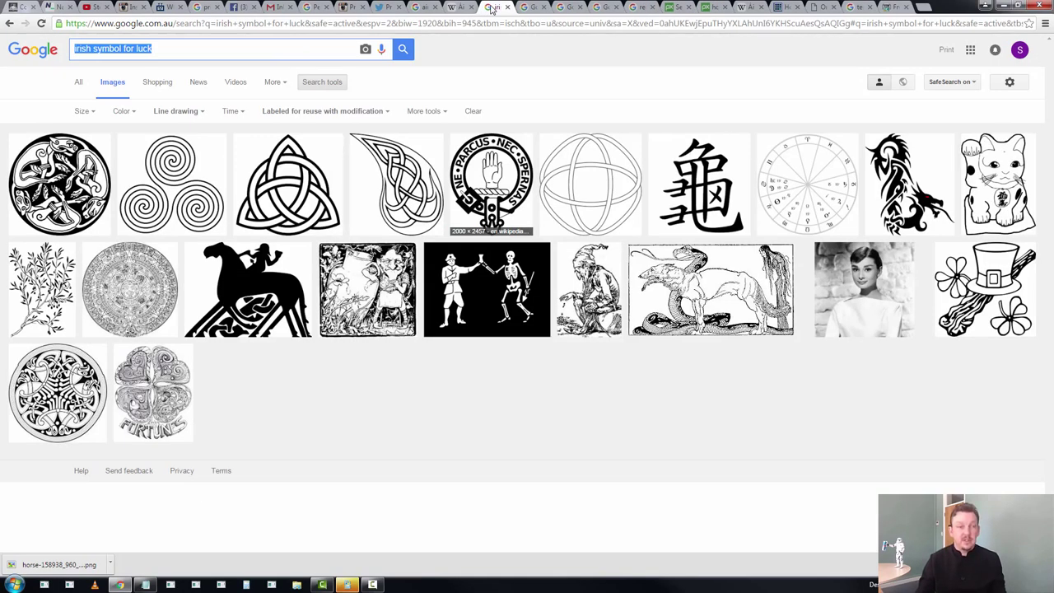
pyautogui.middleClick(491, 9)
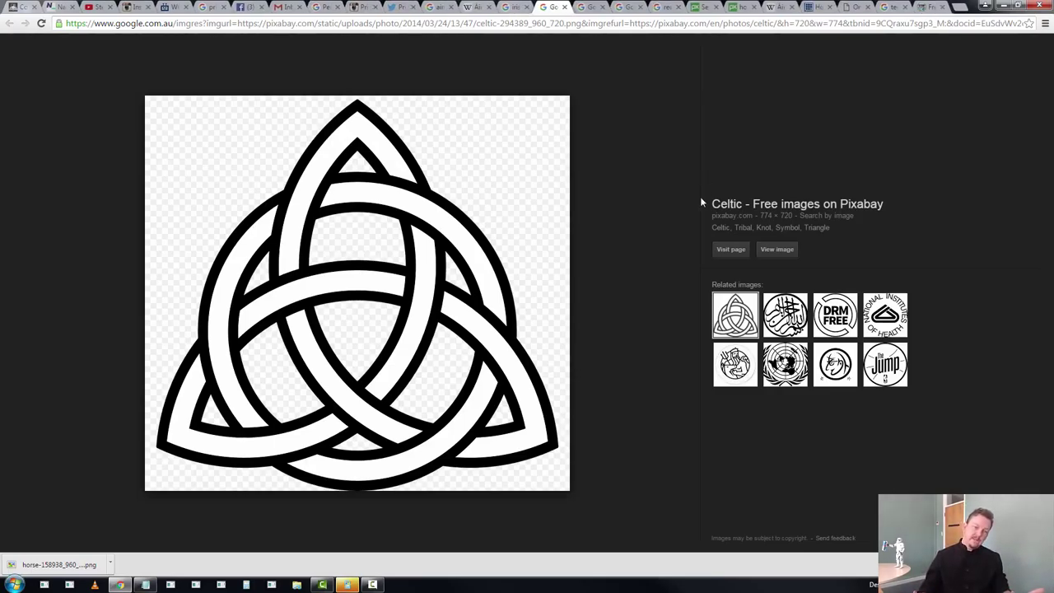
pyautogui.hotkey('ctrl', 'Tab')
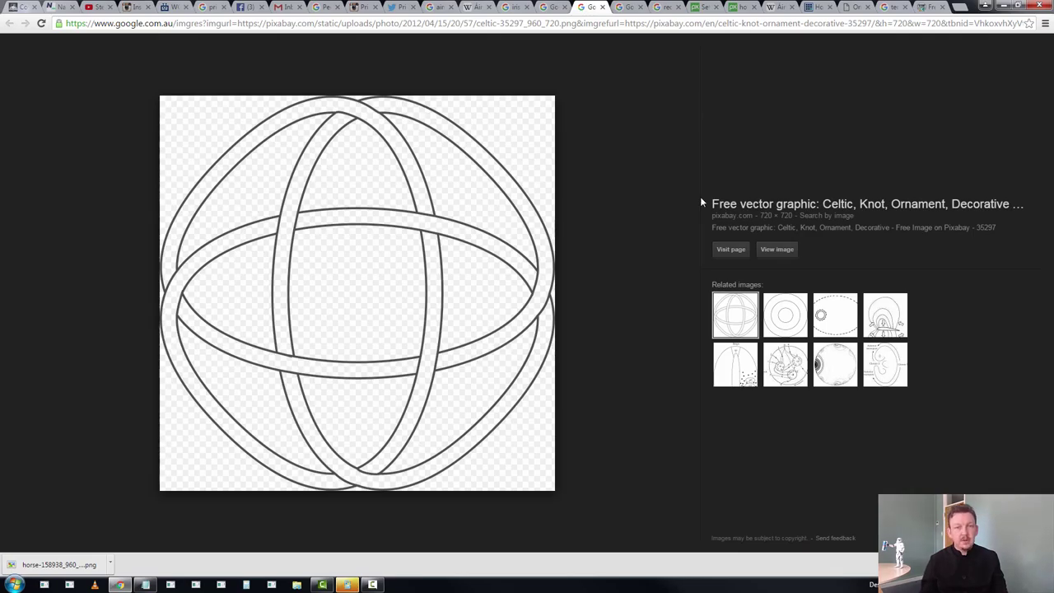
pyautogui.hotkey('ctrl', 'Tab')
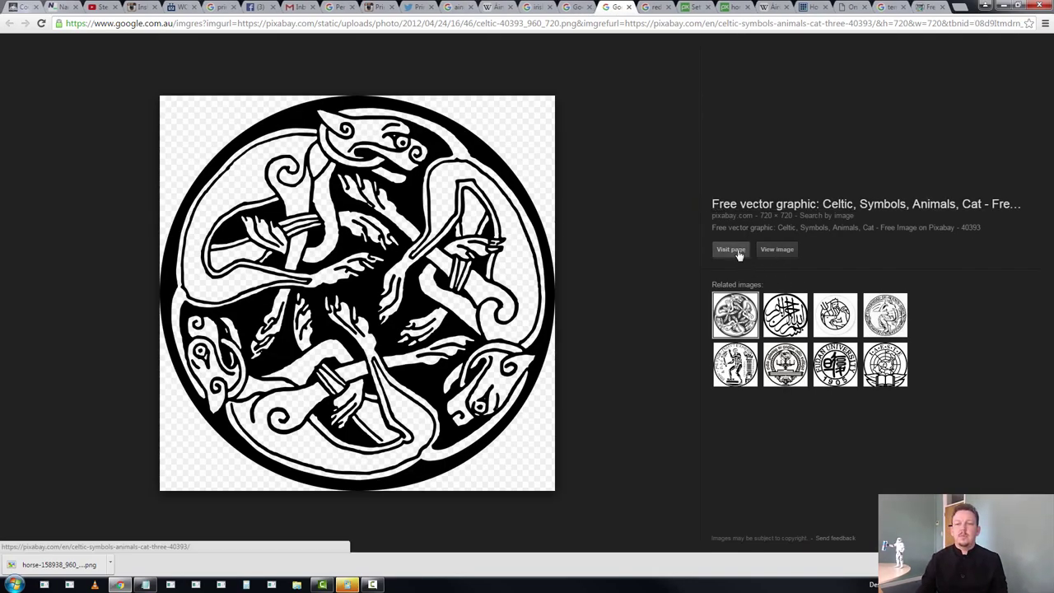
pyautogui.hotkey('ctrl', 'Tab')
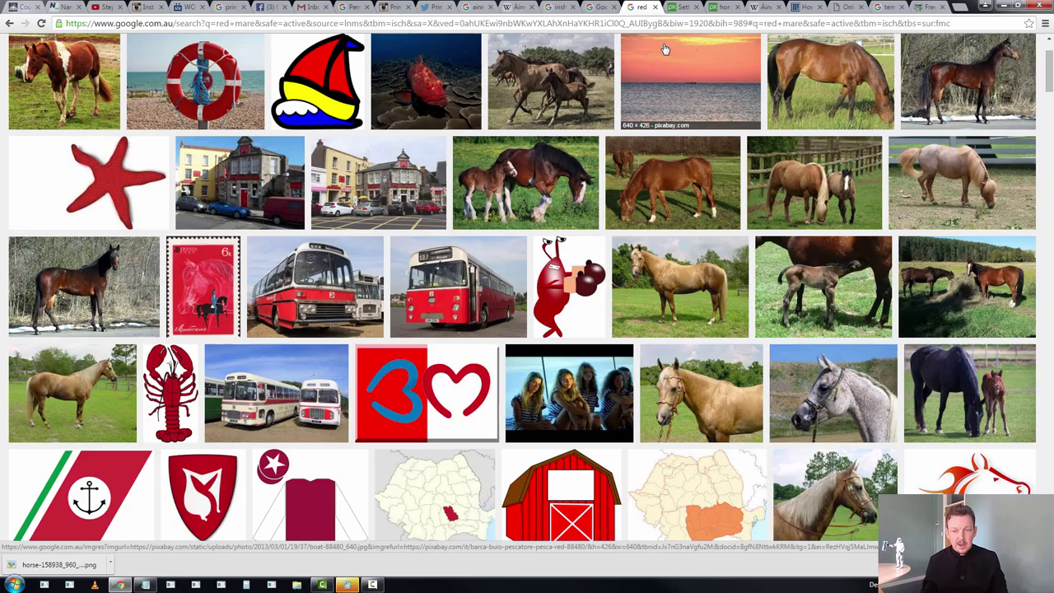
pyautogui.hotkey('ctrl', 'Tab')
pyautogui.hotkey('ctrl', 'Tab')
# Upload the Print Aine Master Logo file as the profile image in the Pixabay account settings
pyautogui.hotkey('ctrl', 'shift', 'Tab')
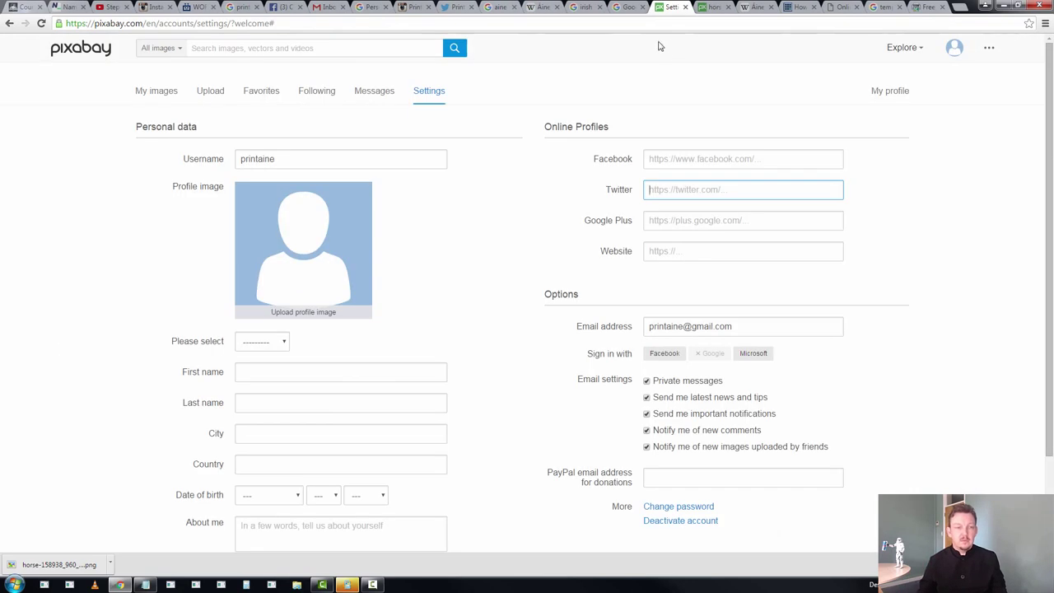
pyautogui.click(303, 321)
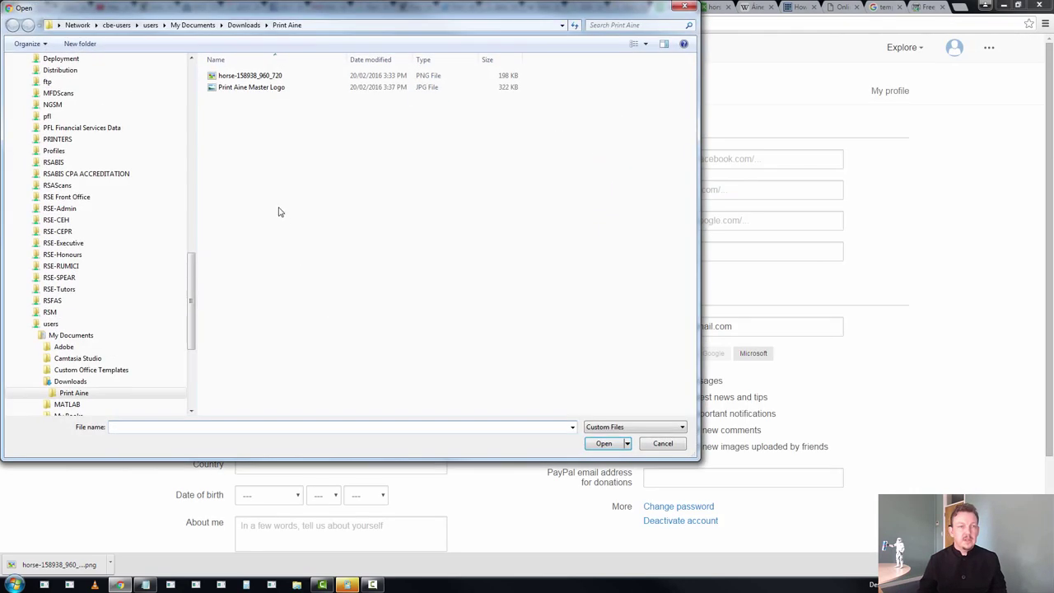
pyautogui.doubleClick(284, 86)
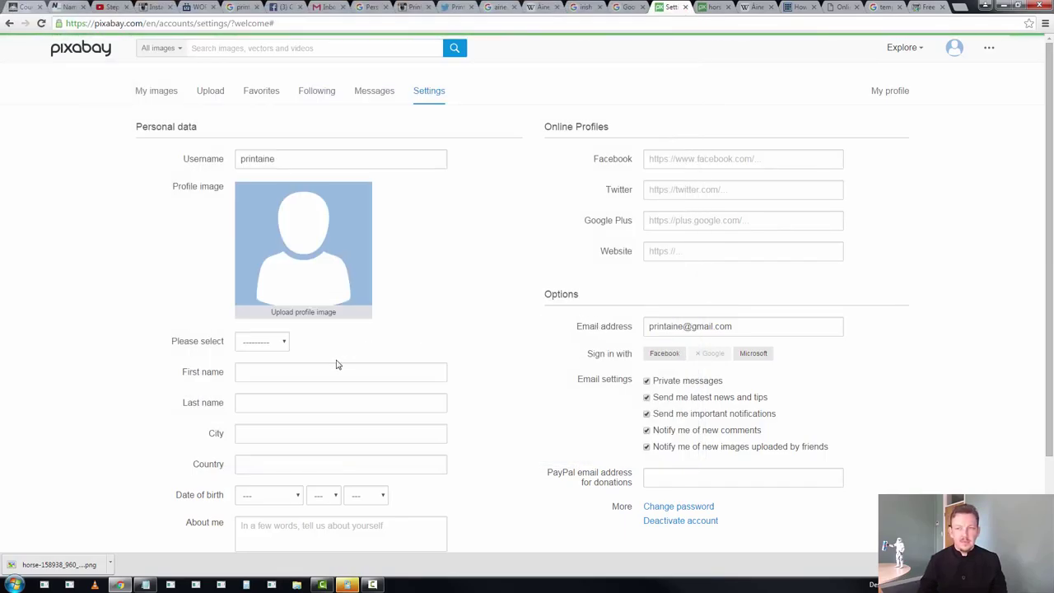
# Close the horse image and Aine pronunciation pages and look over the Pixlr logo and the temporary tattoos printing results
pyautogui.hotkey('ctrl', 'Tab')
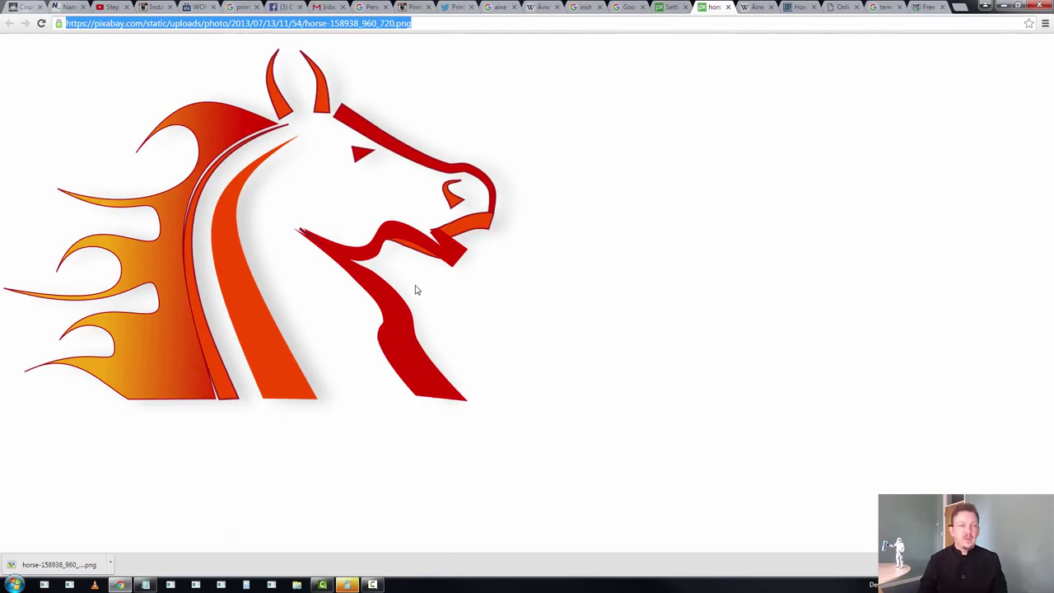
pyautogui.hotkey('ctrl', 'Tab')
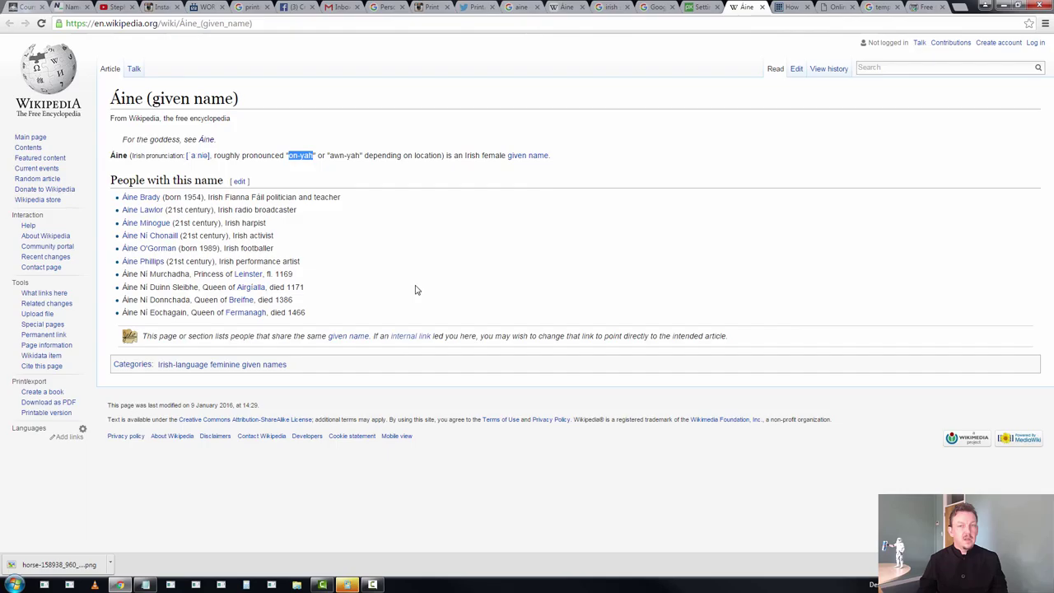
pyautogui.hotkey('ctrl', 'Tab')
pyautogui.hotkey('ctrl', 'Tab')
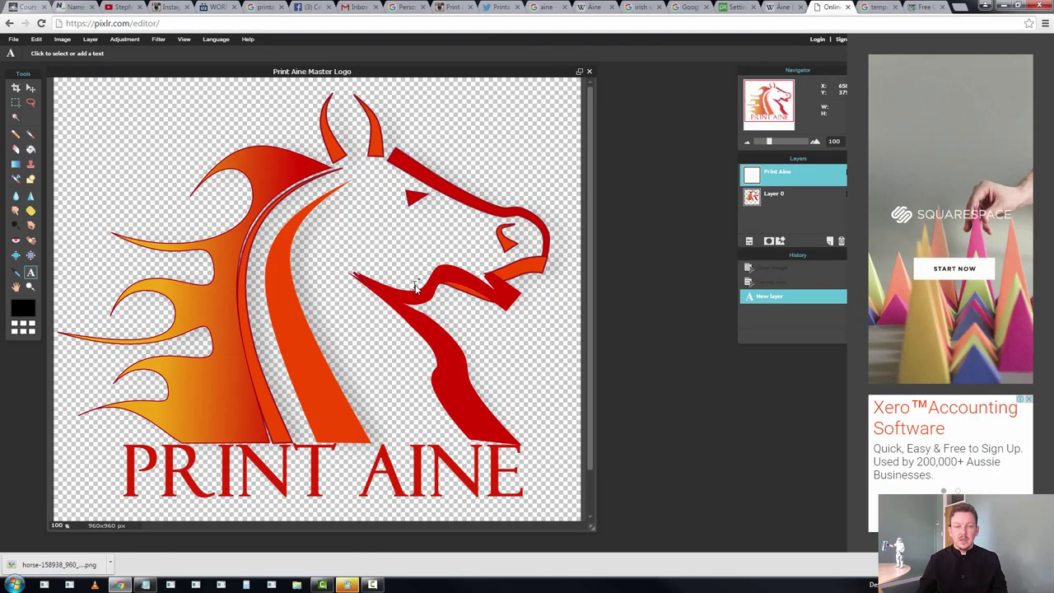
pyautogui.hotkey('ctrl', 'Tab')
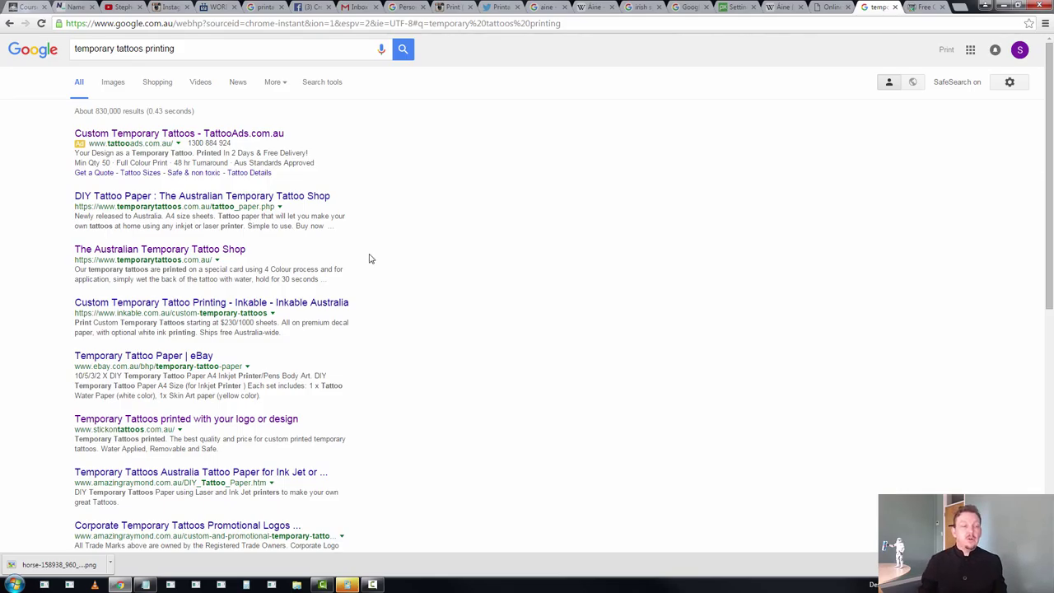
pyautogui.scroll(-2, 370, 258)
pyautogui.scroll(2, 376, 275)
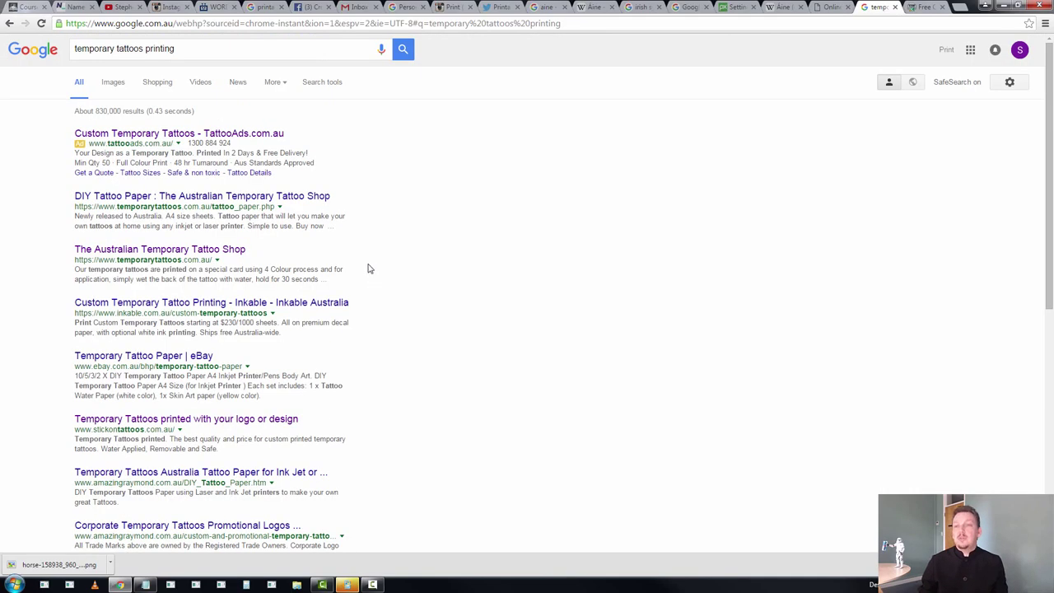
# Dismiss the Celtic Knot Designer tour and reshape the sample knot by lowering its middle point, adding one near the top and linking the lowest point
pyautogui.hotkey('ctrl', 'Tab')
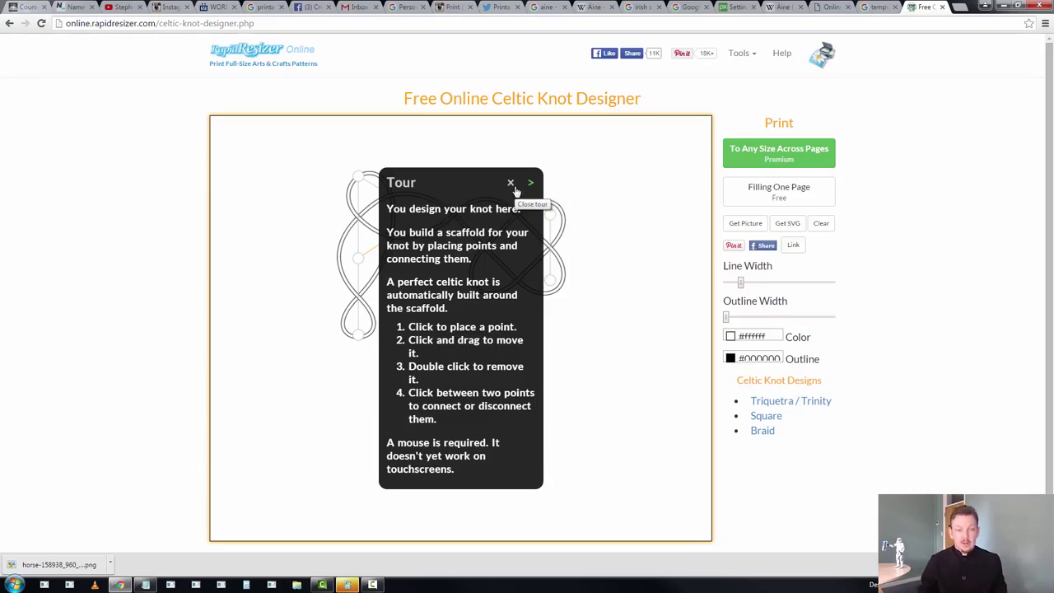
pyautogui.click(511, 185)
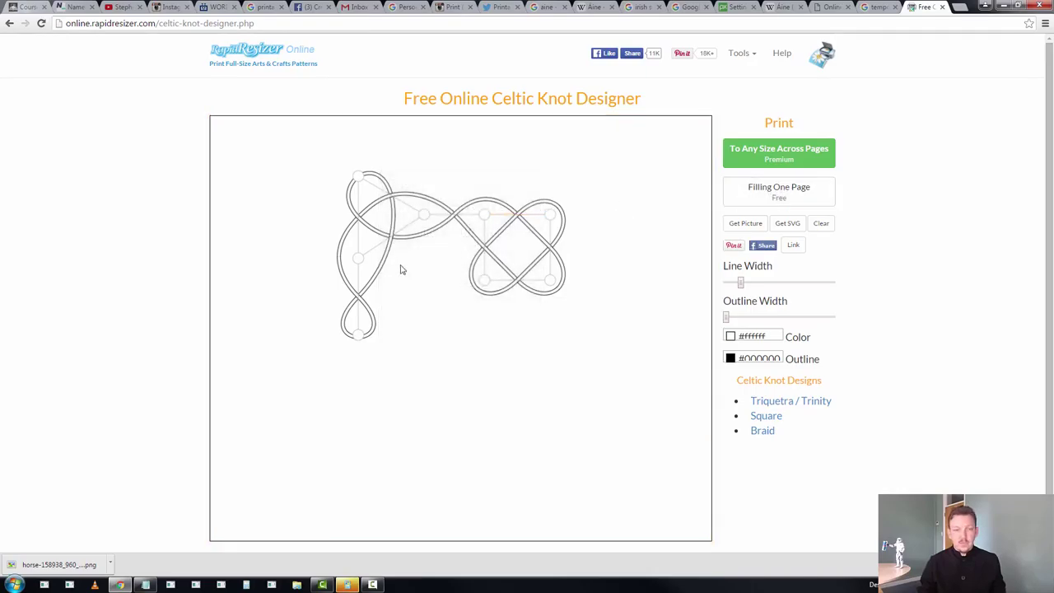
pyautogui.moveTo(423, 215); pyautogui.dragTo(417, 302)
pyautogui.click(375, 177)
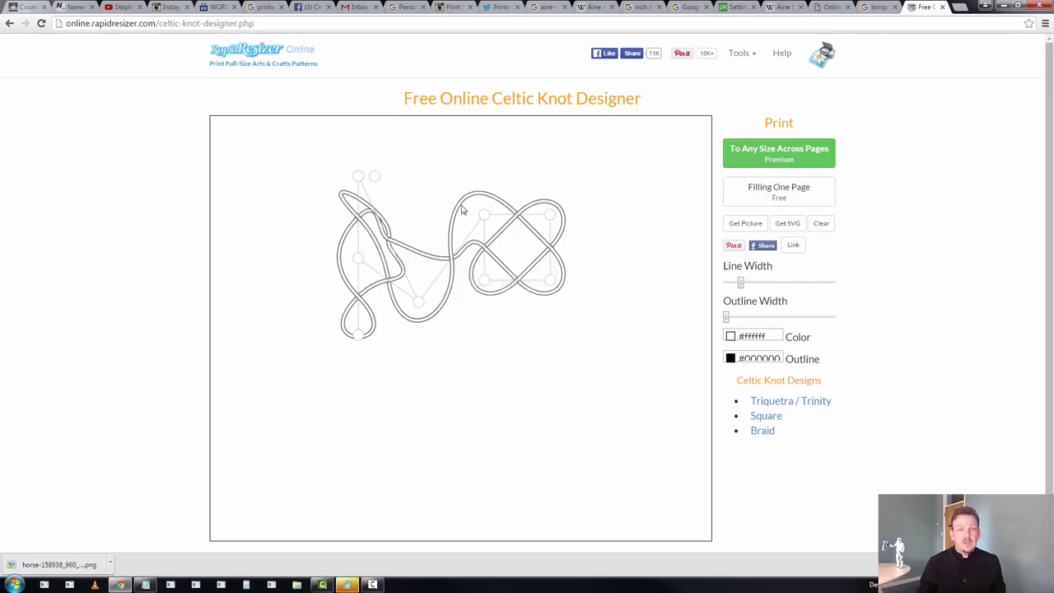
pyautogui.rightClick(354, 334)
pyautogui.click(356, 334)
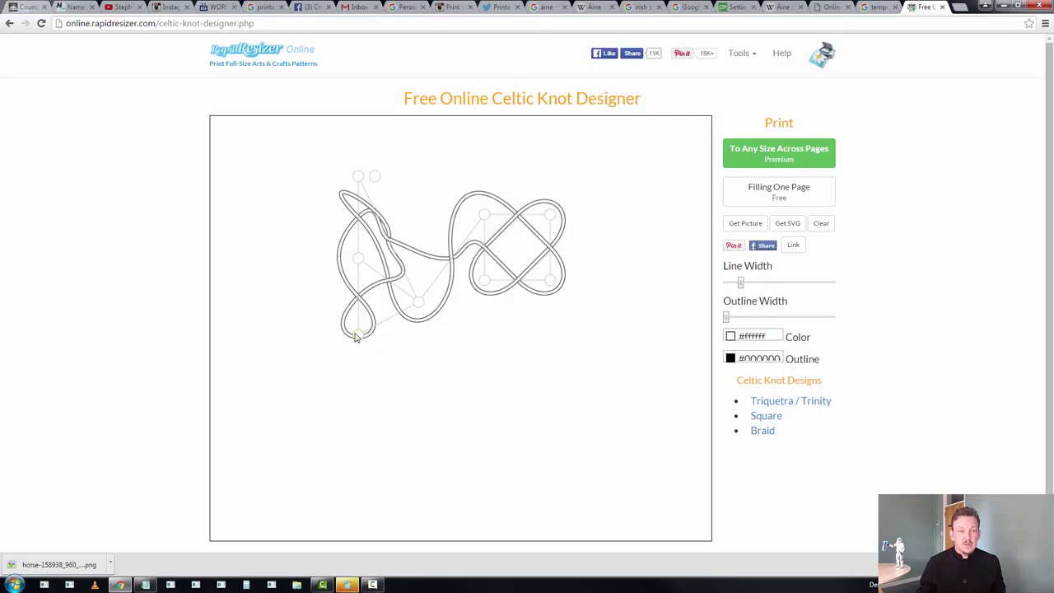
# Rearrange and link the knot's points into a single triangle with two upper corners and one lower corner
pyautogui.moveTo(356, 335); pyautogui.dragTo(374, 314)
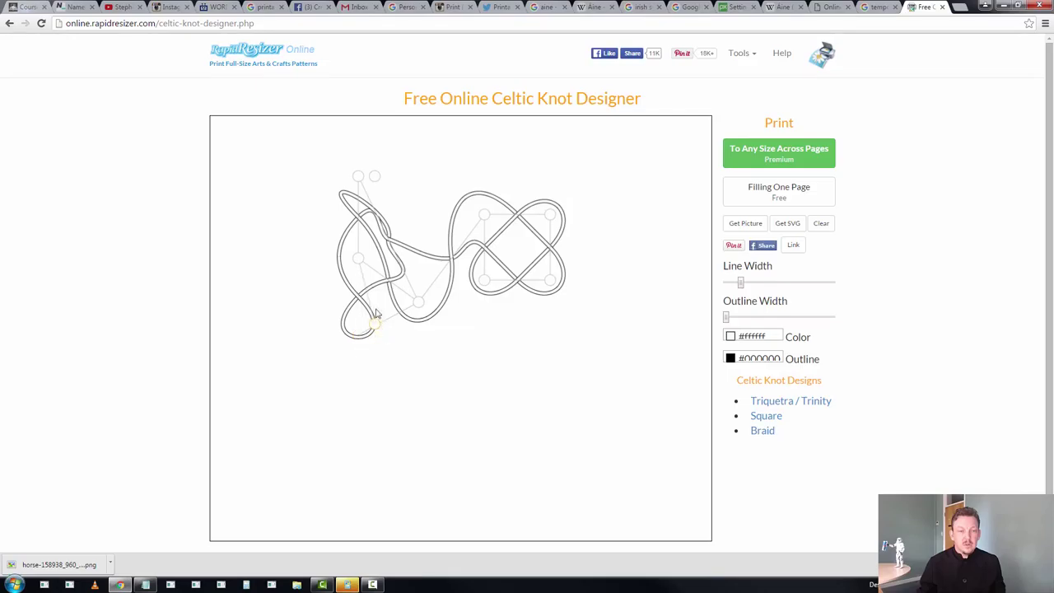
pyautogui.click(418, 305)
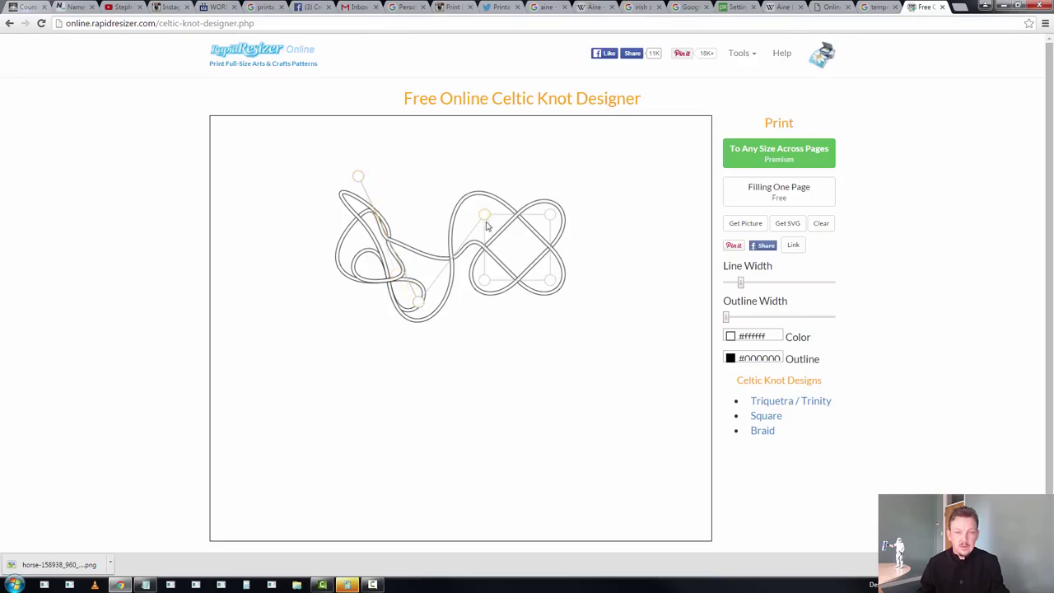
pyautogui.click(358, 176)
pyautogui.moveTo(482, 214); pyautogui.dragTo(479, 176)
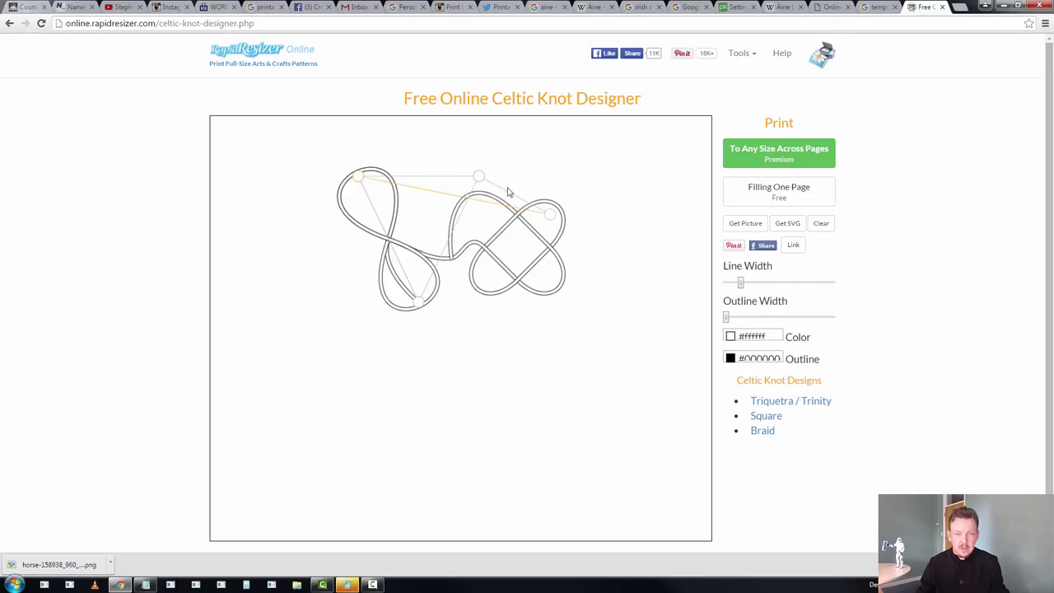
pyautogui.moveTo(547, 215); pyautogui.dragTo(417, 305)
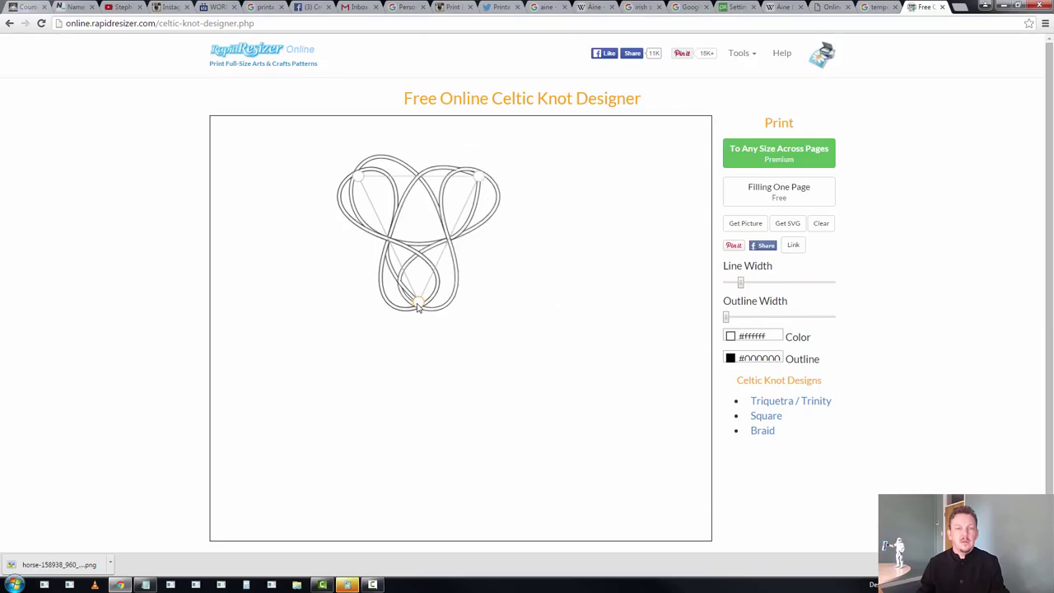
# Add inner points along the triangle's sides and pull its upper corners inward to form a narrow diagonal knot
pyautogui.moveTo(365, 179); pyautogui.dragTo(380, 231)
pyautogui.moveTo(475, 183); pyautogui.dragTo(455, 236)
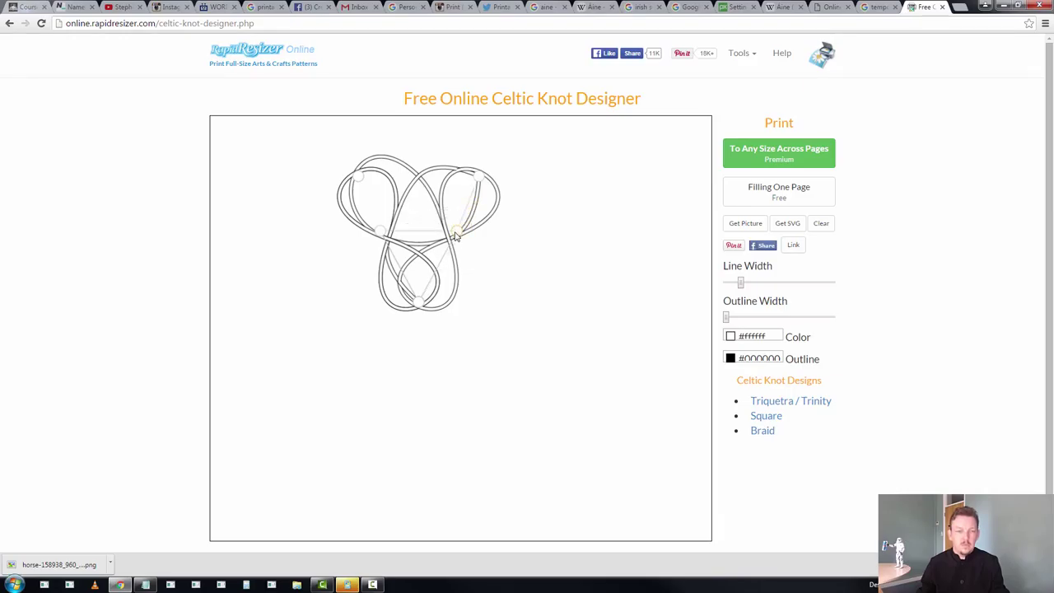
pyautogui.moveTo(358, 177); pyautogui.dragTo(387, 233)
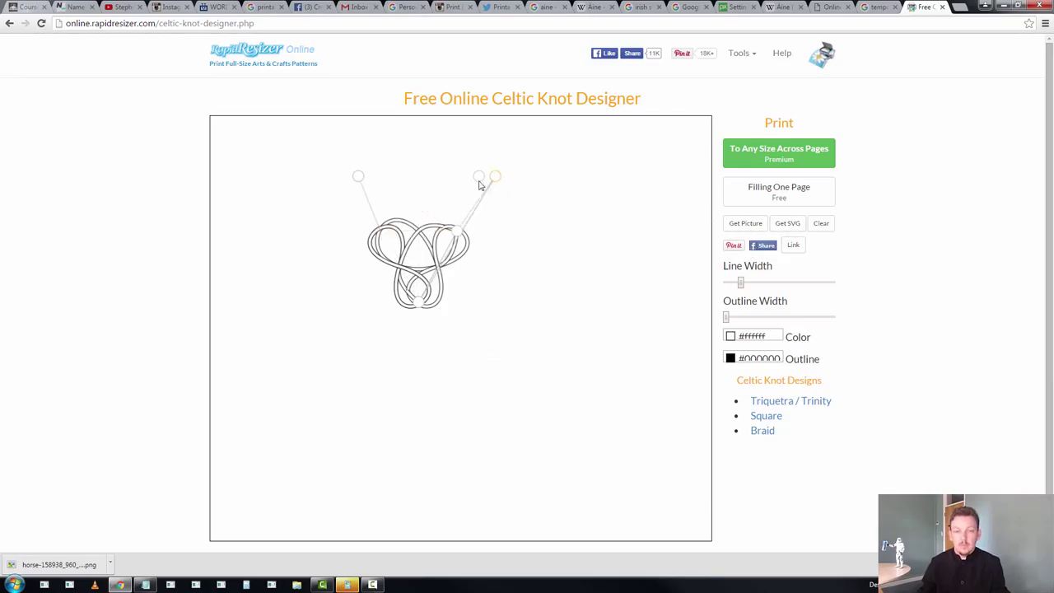
pyautogui.scroll(-1, 497, 245)
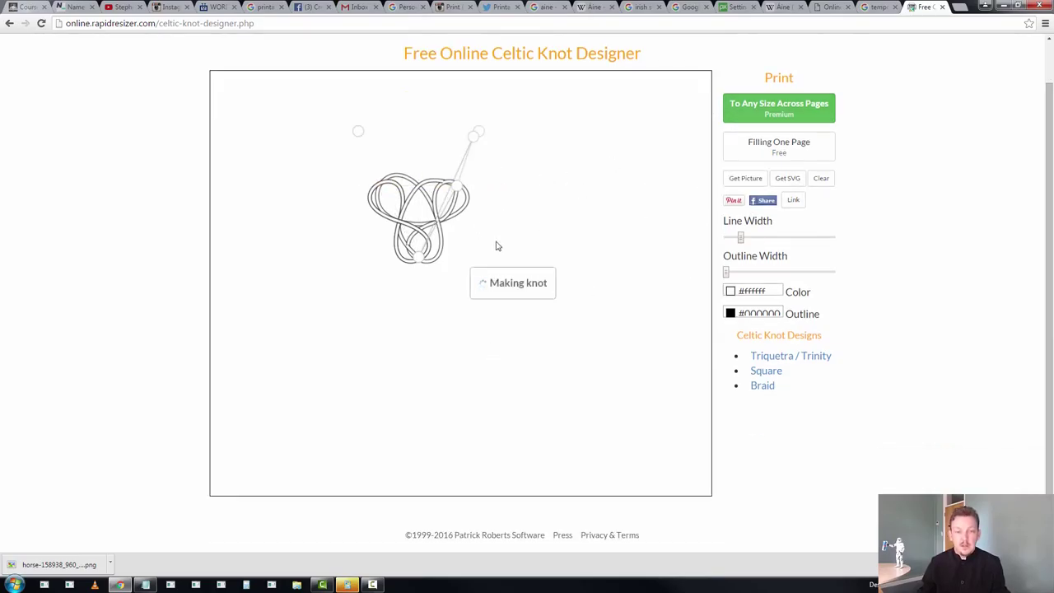
pyautogui.scroll(1, 557, 293)
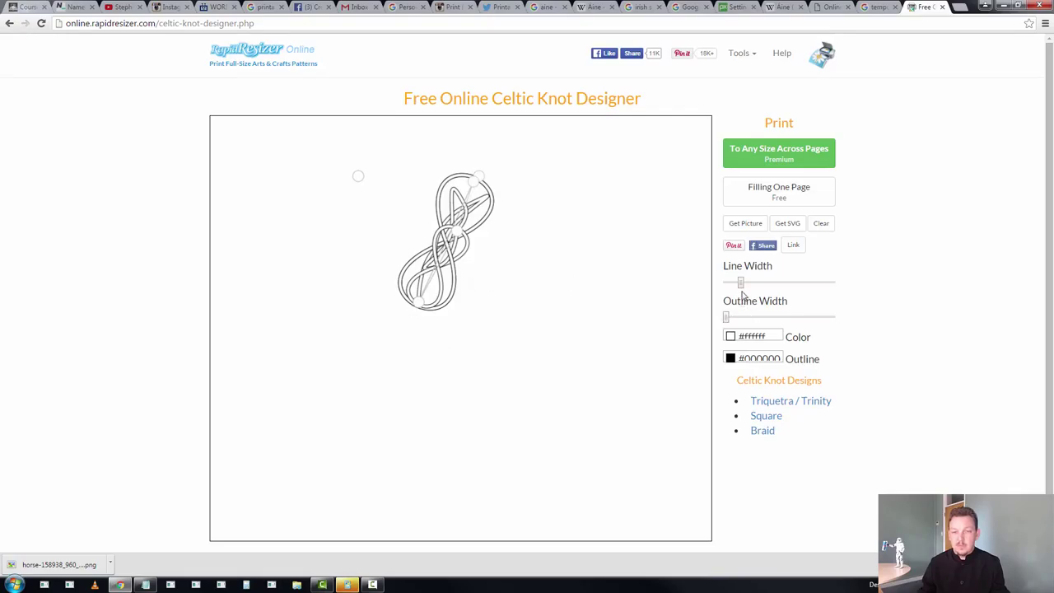
# Increase the knot's line width to about half its range and set the outline width slightly above its minimum
pyautogui.click(777, 288)
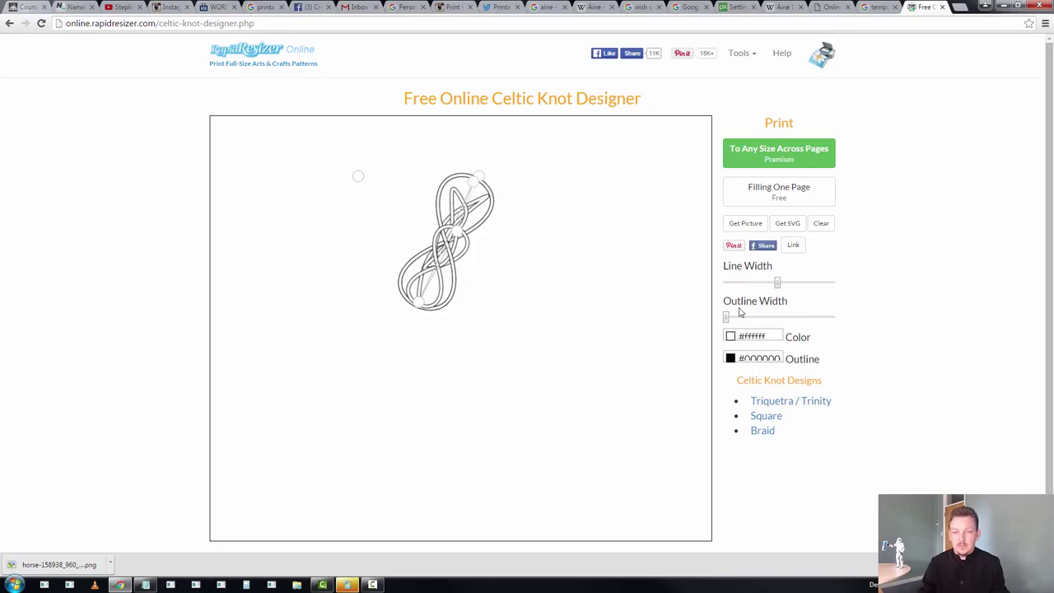
pyautogui.click(773, 320)
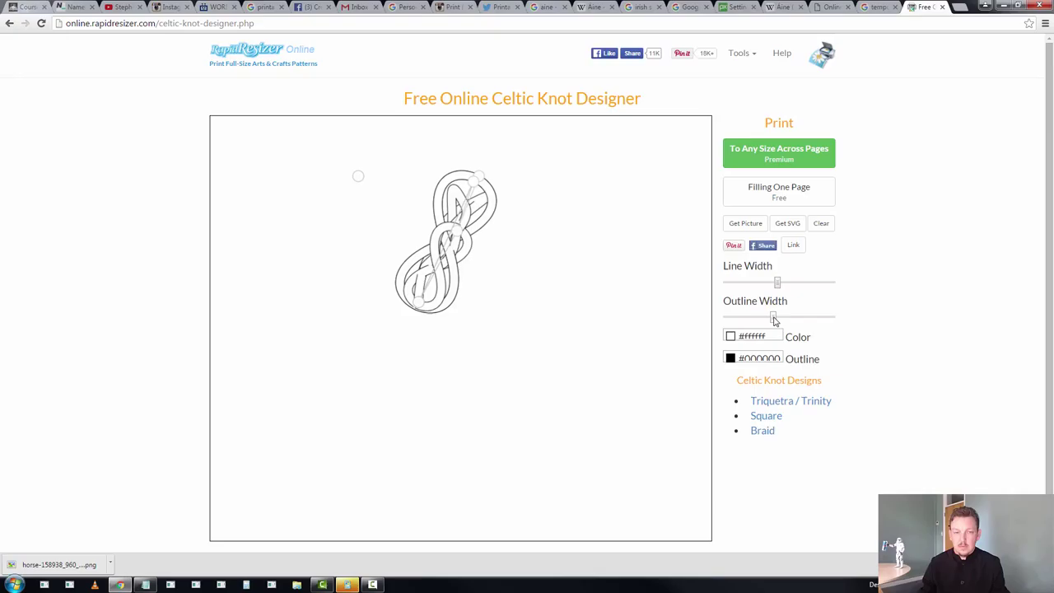
pyautogui.click(774, 321)
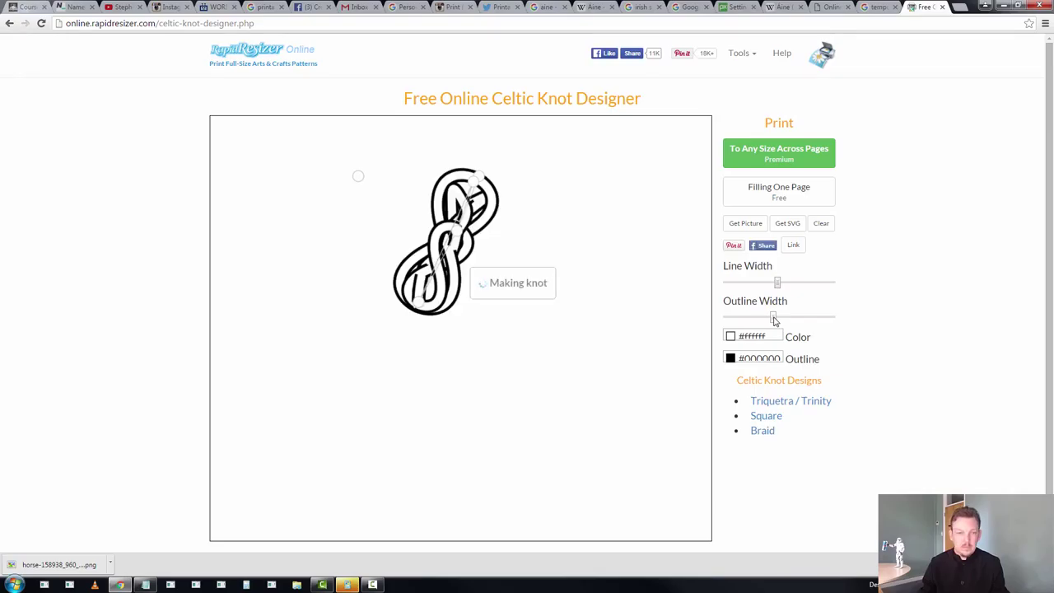
pyautogui.click(741, 321)
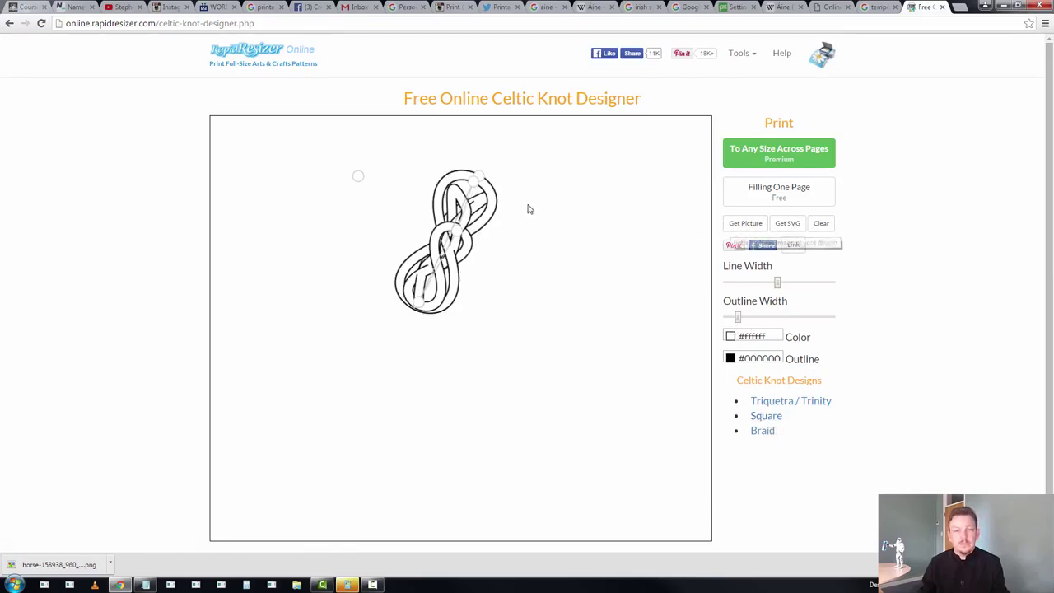
# Open the knot's one-page print version without printing, save its image as celtic-knot PNG in the Print Aine folder, and close that page
pyautogui.click(755, 197)
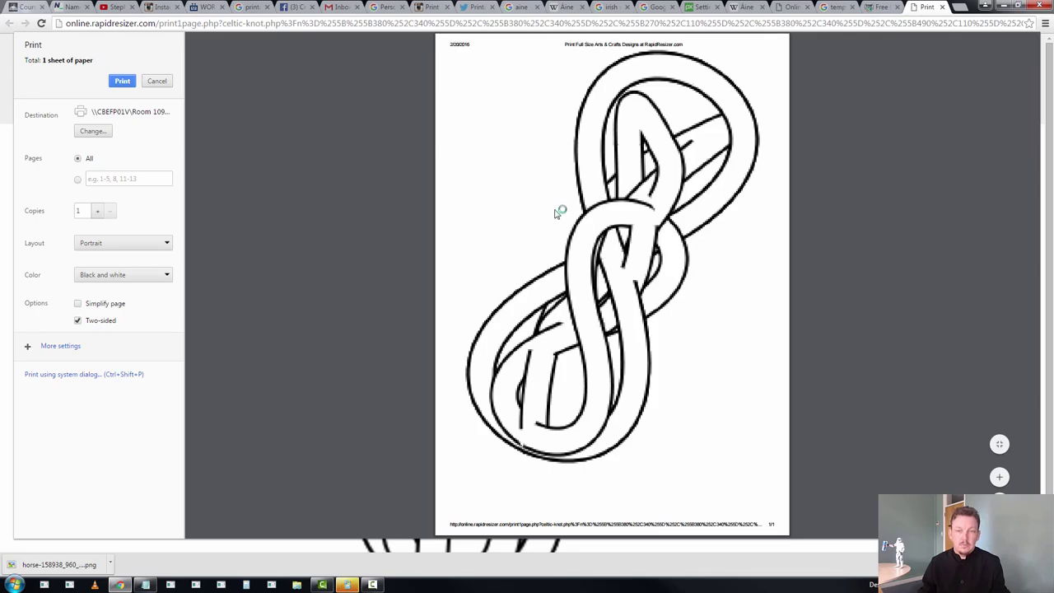
pyautogui.click(157, 82)
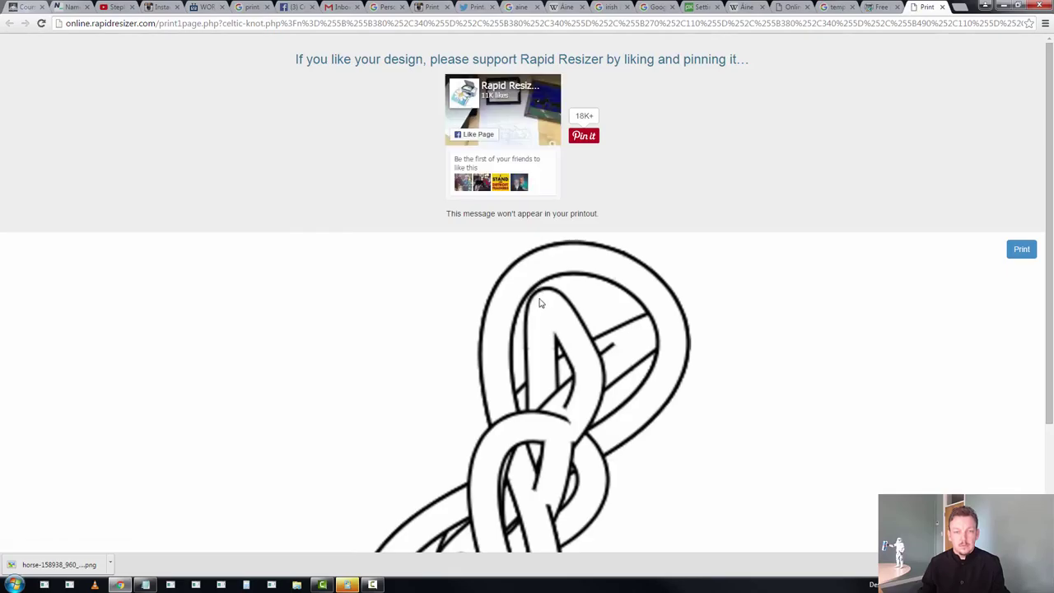
pyautogui.scroll(-2, 543, 306)
pyautogui.rightClick(537, 298)
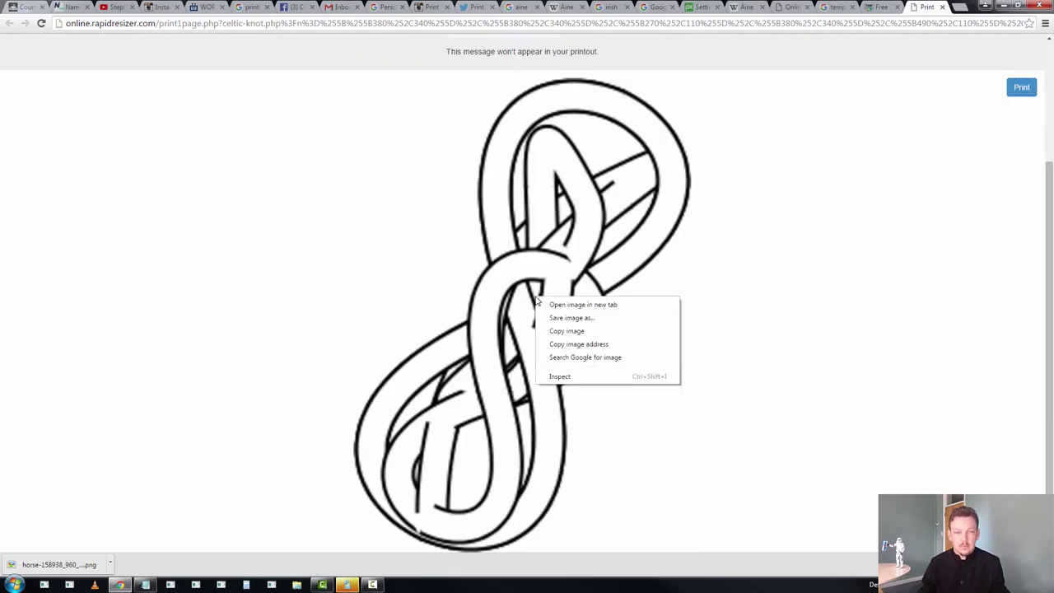
pyautogui.click(569, 317)
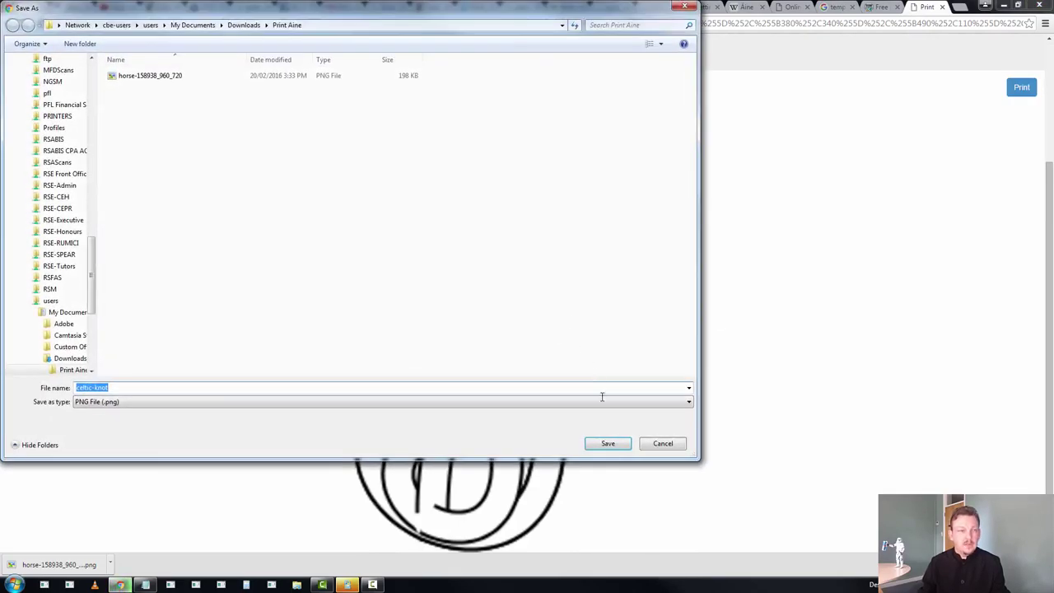
pyautogui.click(615, 442)
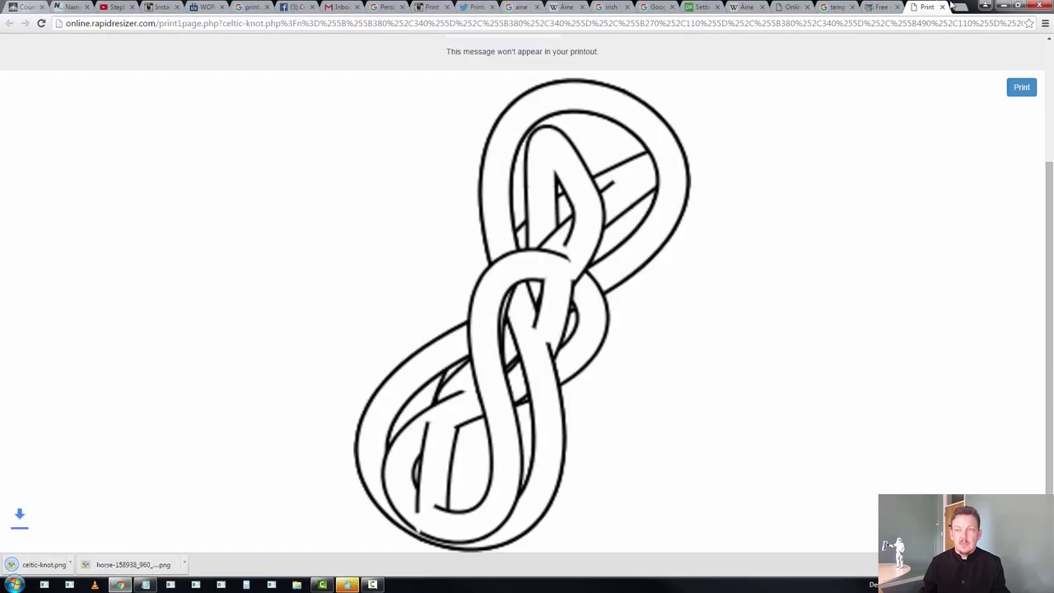
pyautogui.click(942, 8)
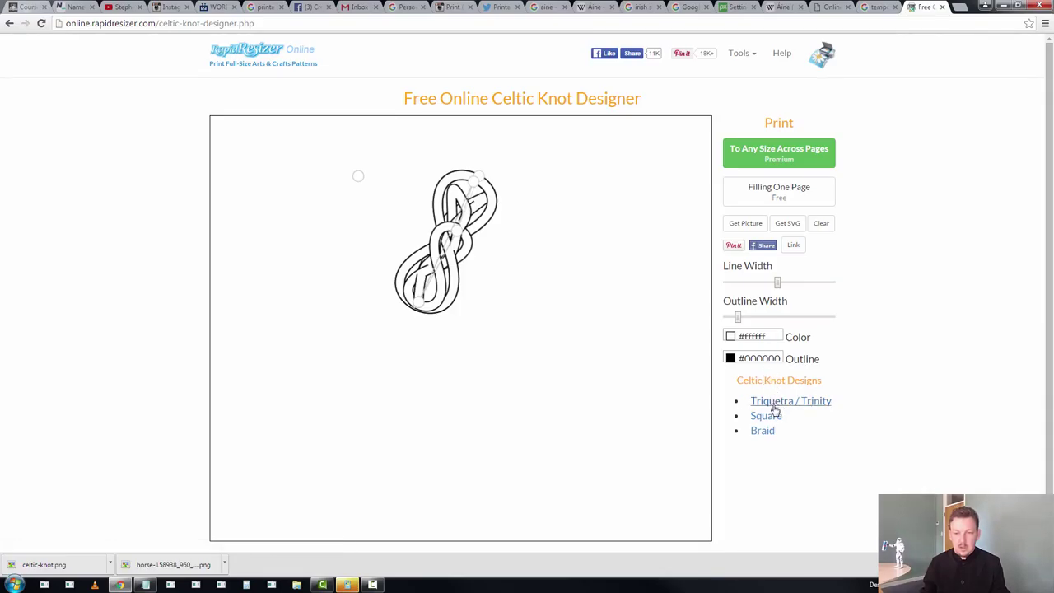
# Load the Square knot design and reshape it by adding a central point linked to its corners
pyautogui.click(767, 416)
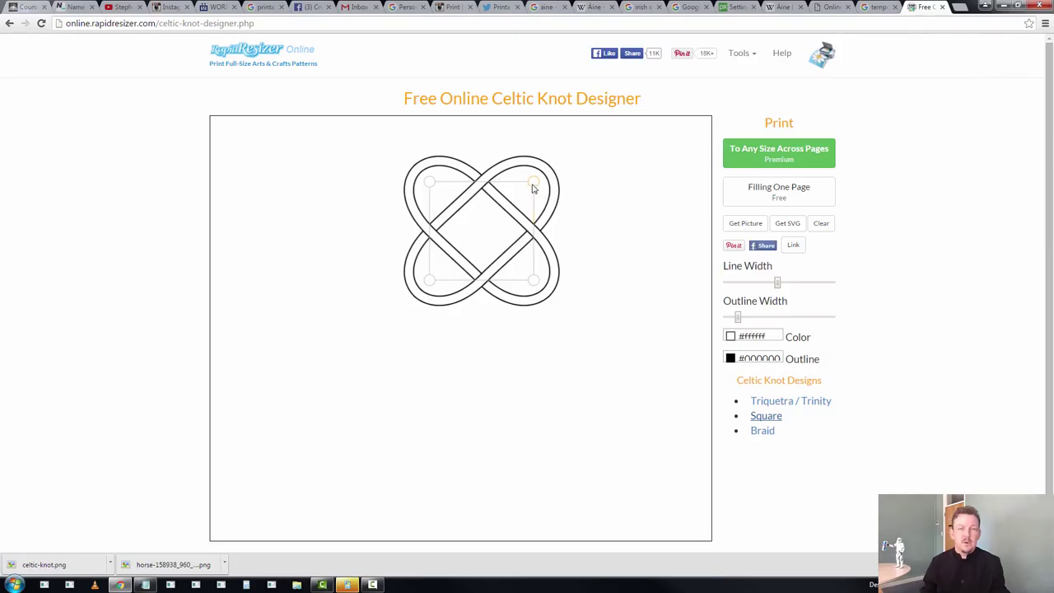
pyautogui.click(479, 231)
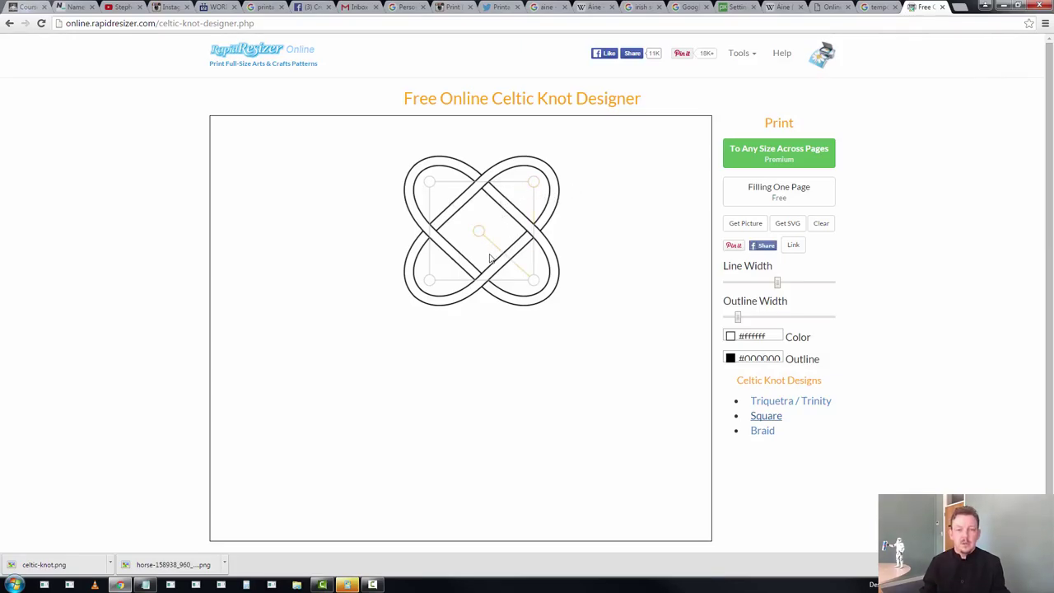
pyautogui.click(430, 274)
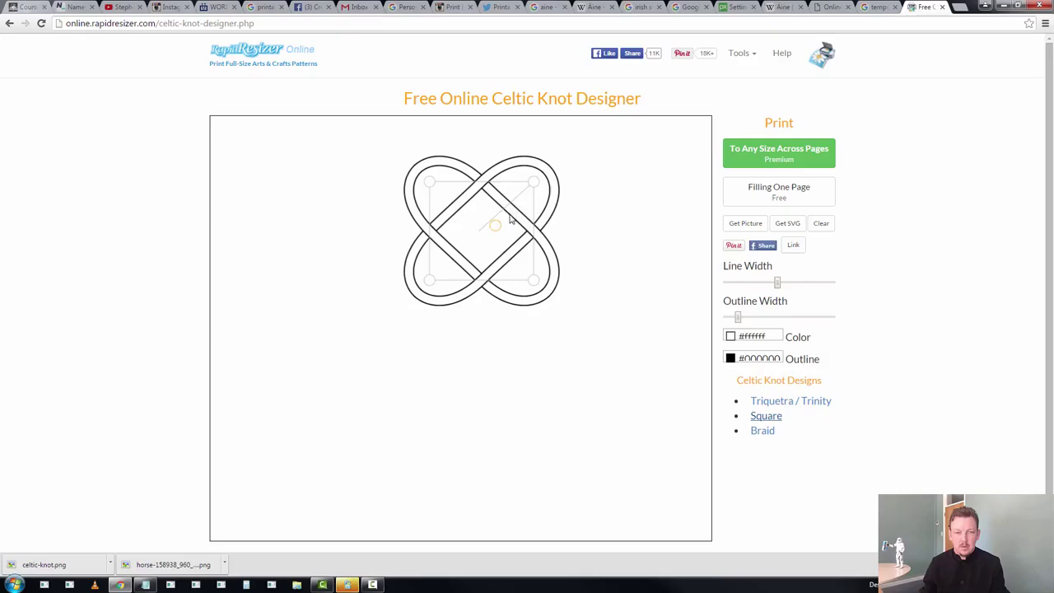
pyautogui.click(532, 202)
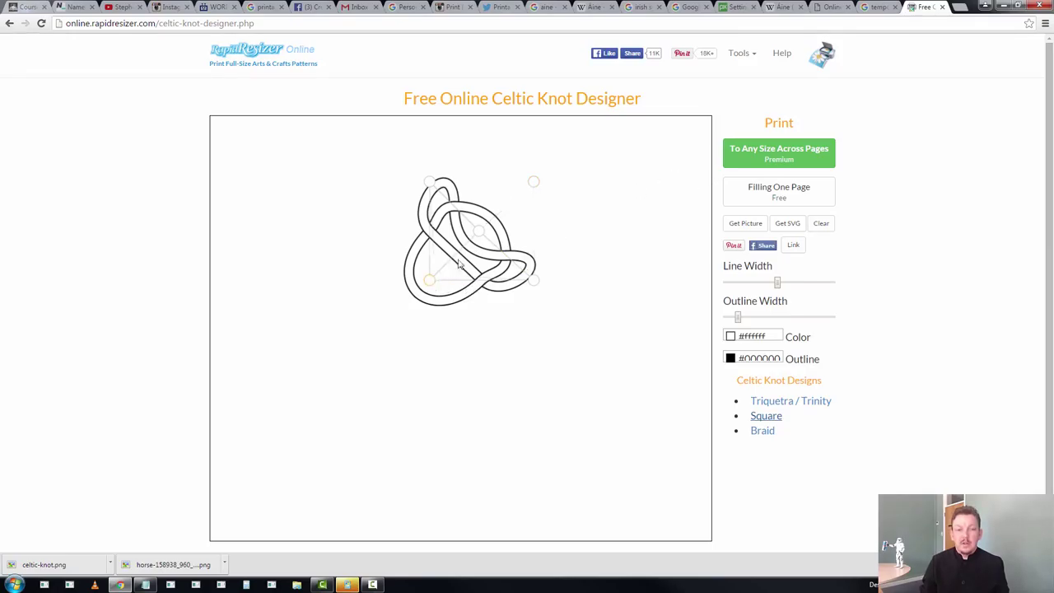
pyautogui.click(533, 185)
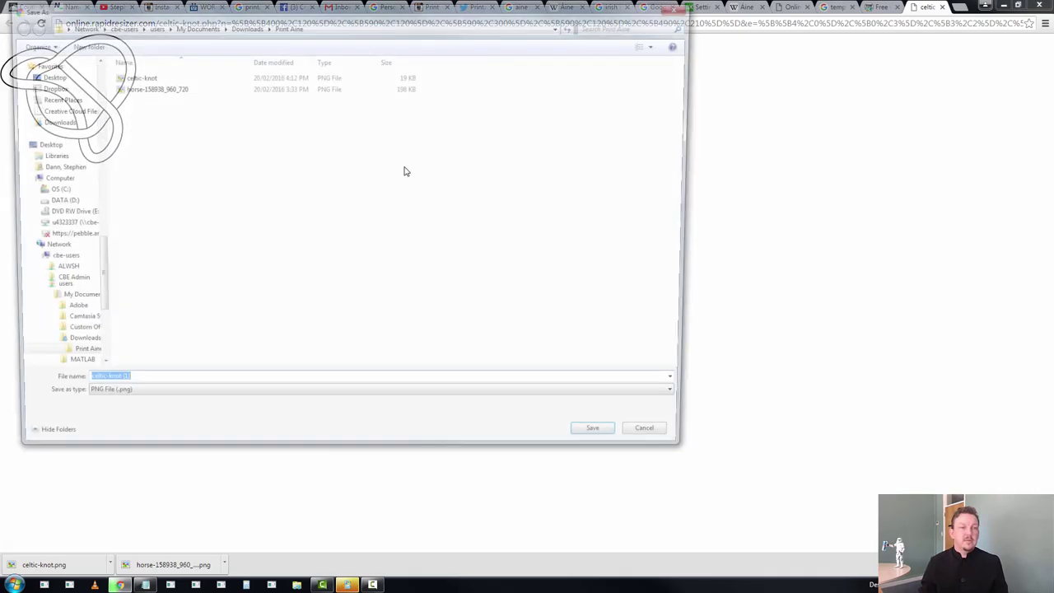
# Save the reshaped square knot picture as celtic-knot (1) PNG in the Print Aine folder and close the knot designer
pyautogui.click(608, 444)
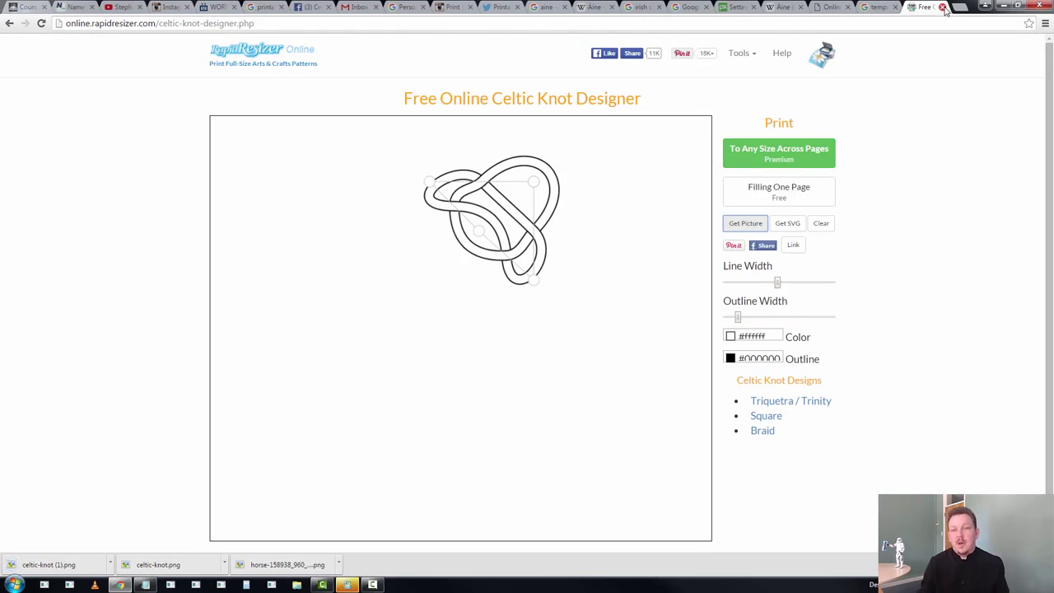
pyautogui.click(942, 7)
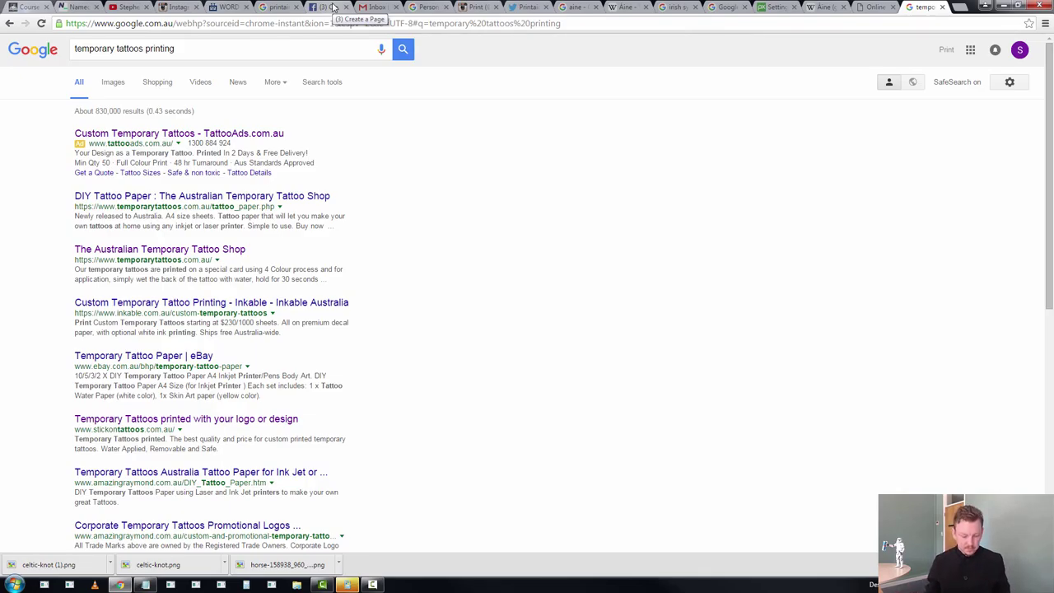
# Switch to the Notepad notes and add the line "Summer time logo of happiness / temporary tattoo for luck and wealth"
pyautogui.hotkey('alt', 'Tab')
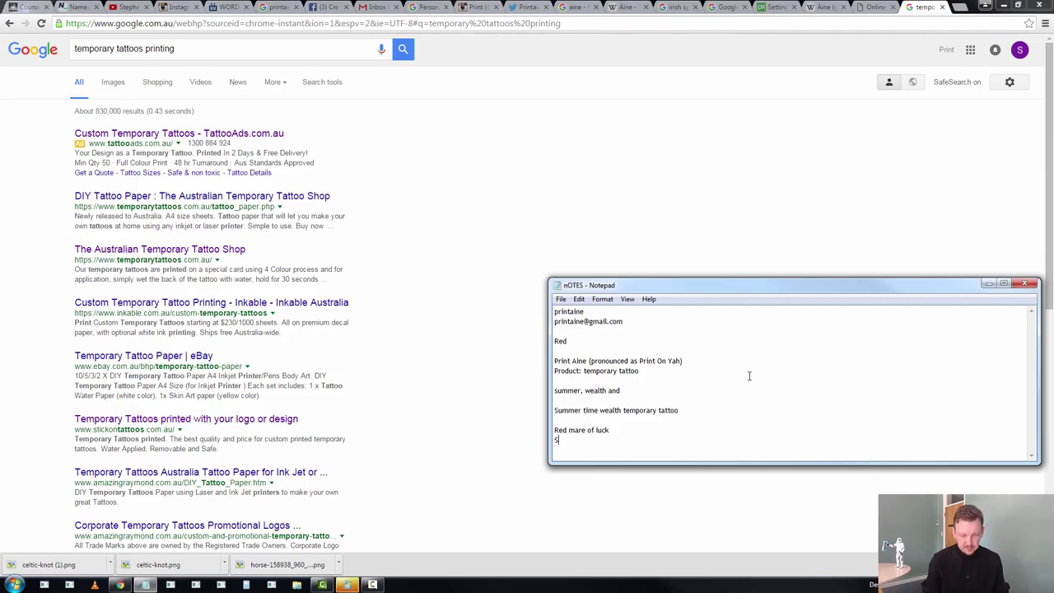
pyautogui.write('ummer time logo of happi')
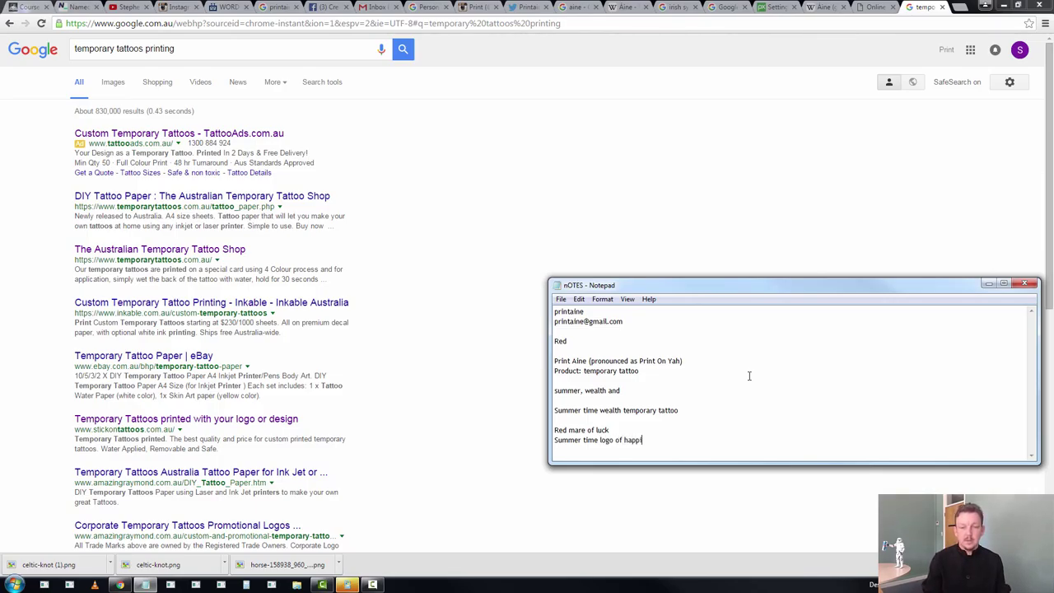
pyautogui.write('ness / t')
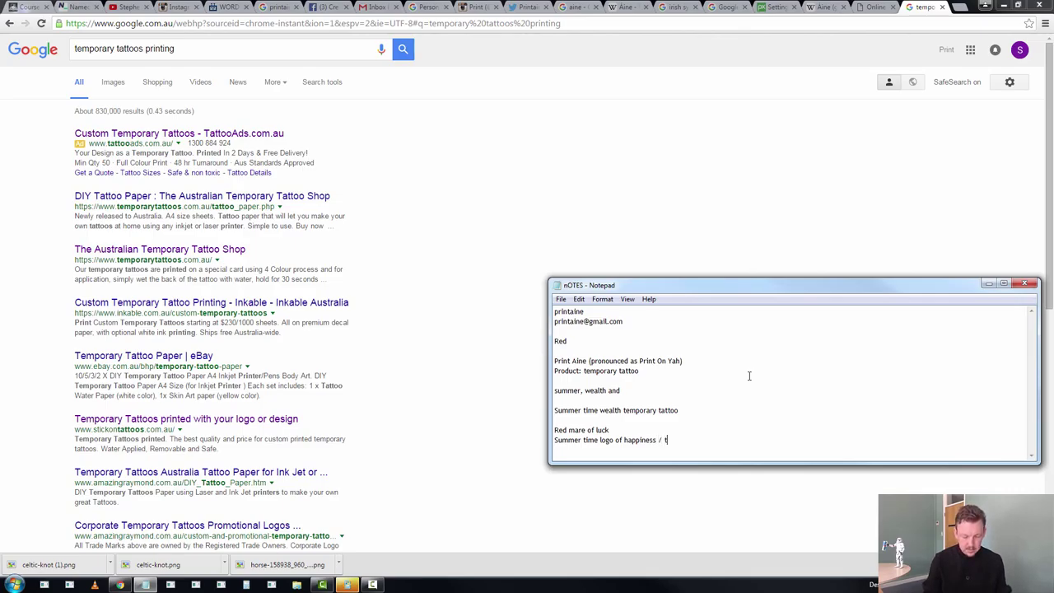
pyautogui.write('emporary ta')
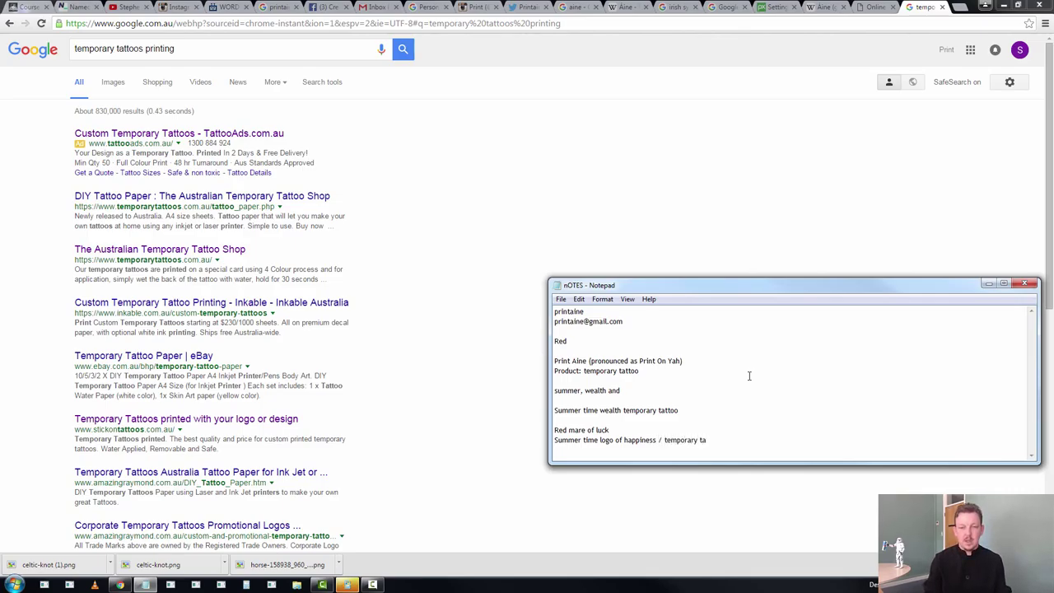
pyautogui.write('ttoo for luck')
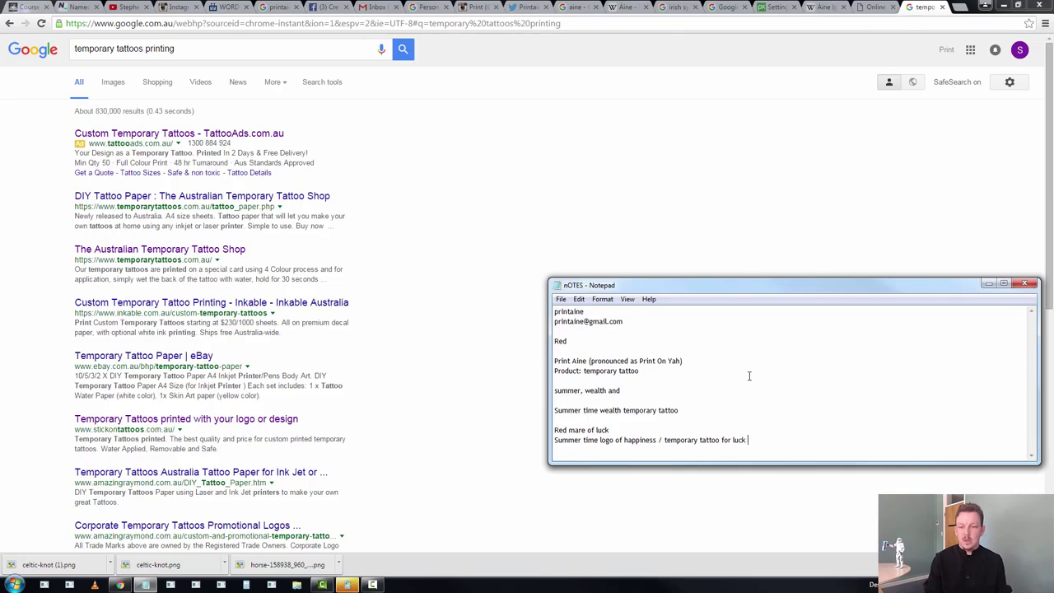
pyautogui.write(' and wealth')
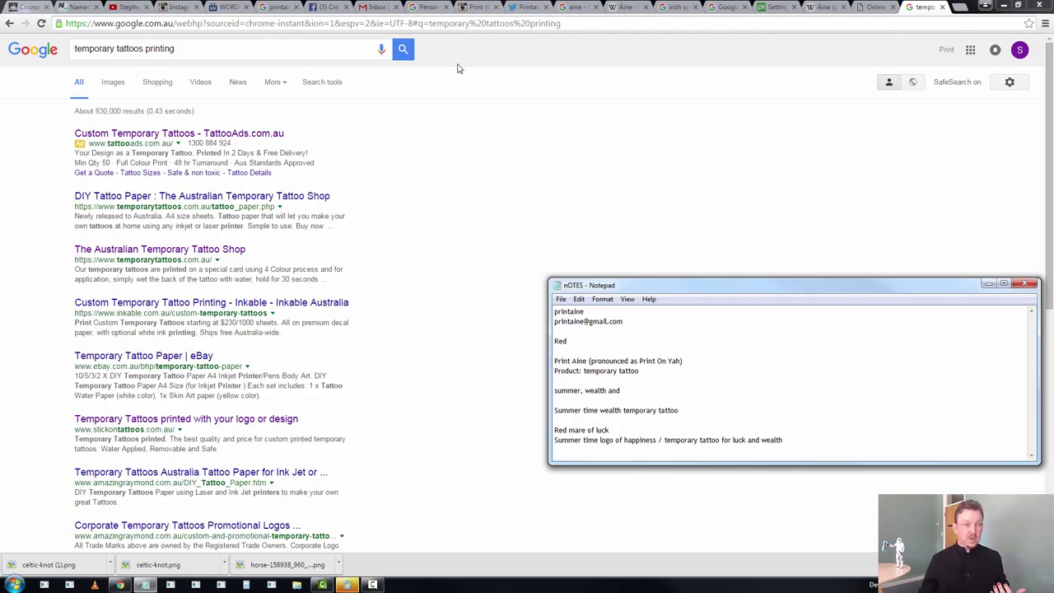
# Switch back to Chrome, search Google for "temporary tattoos print on demand" and open the TechCrunch article about Pryynt in a new tab
pyautogui.click(414, 123)
pyautogui.click(245, 49)
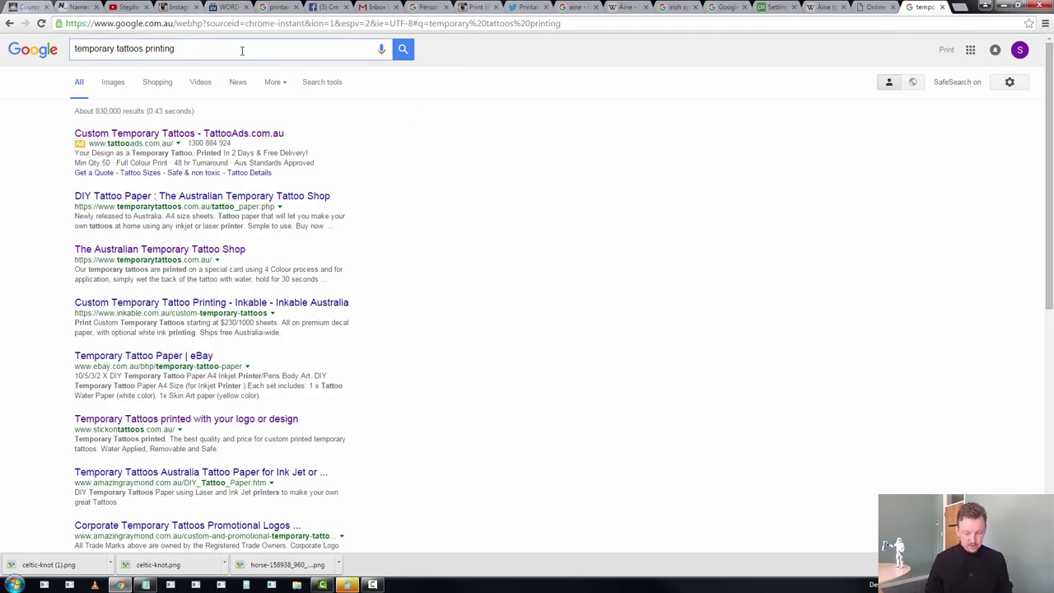
pyautogui.press('BackSpace')
pyautogui.press('BackSpace')
pyautogui.press('BackSpace')
pyautogui.write('on f')
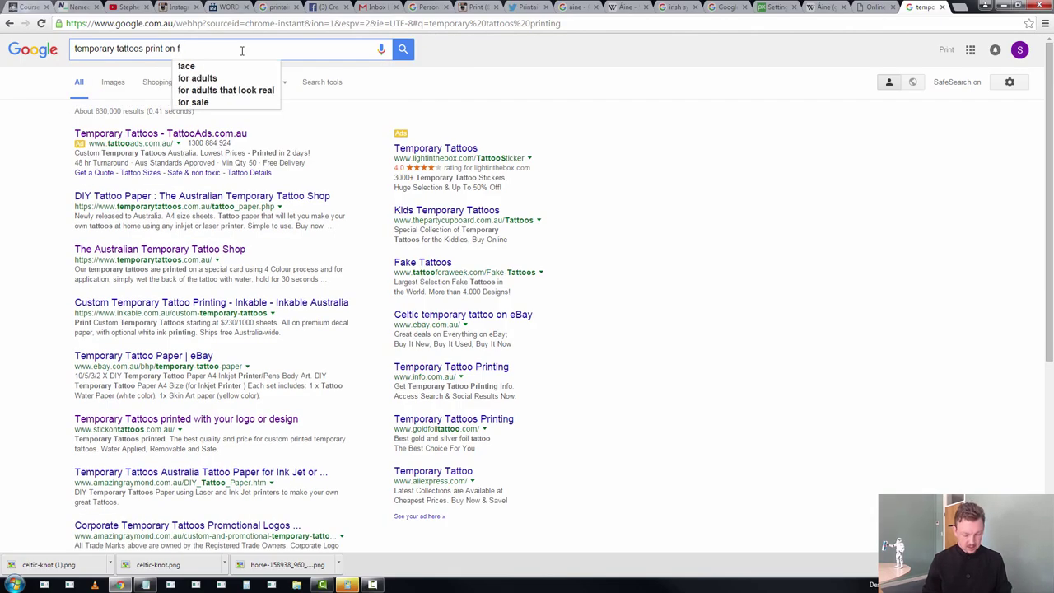
pyautogui.press('BackSpace')
pyautogui.write('demand')
pyautogui.press('Return')
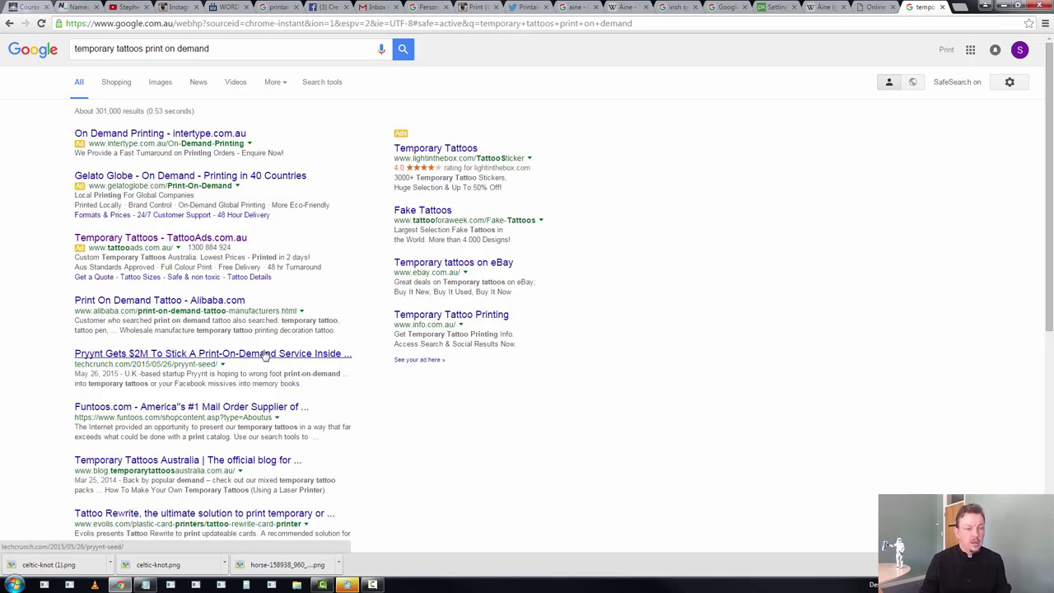
pyautogui.middleClick(265, 354)
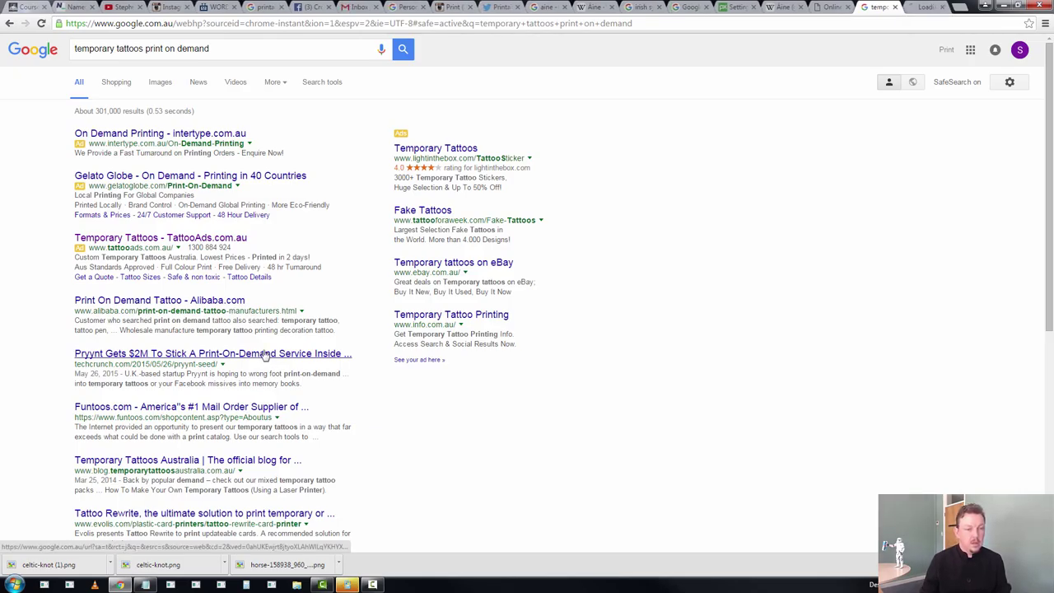
# Look through the Google results for temporary tattoo print-on-demand suppliers
pyautogui.scroll(-1, 313, 416)
pyautogui.scroll(-1, 312, 415)
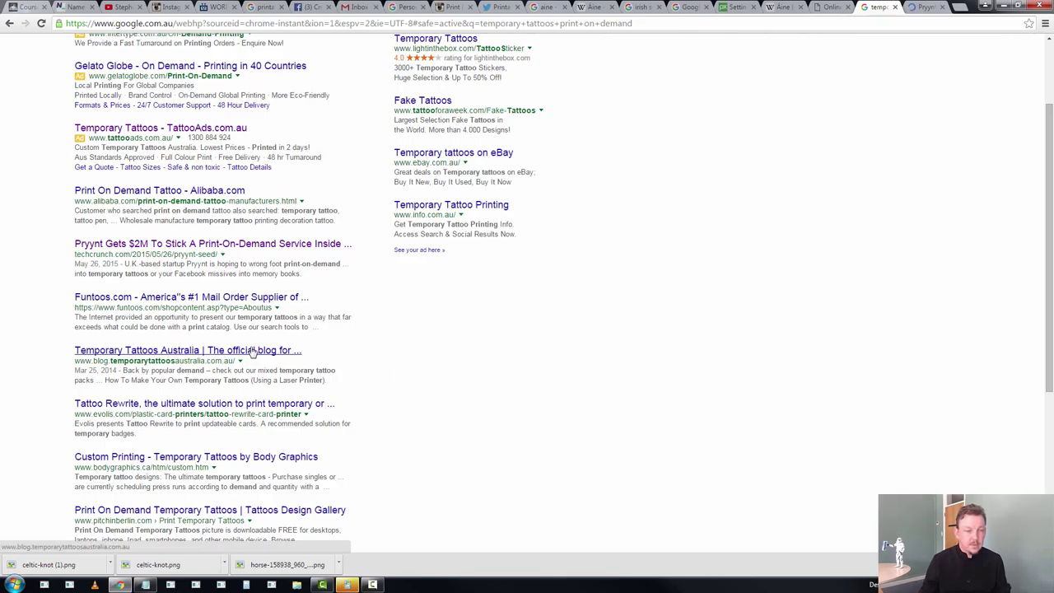
pyautogui.scroll(-1, 391, 387)
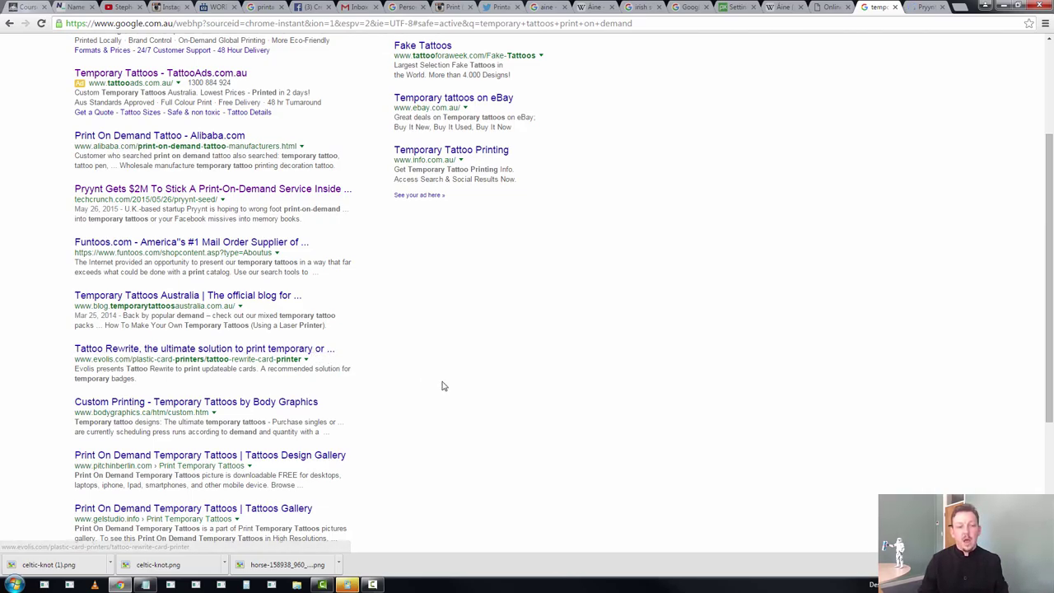
pyautogui.scroll(3, 445, 383)
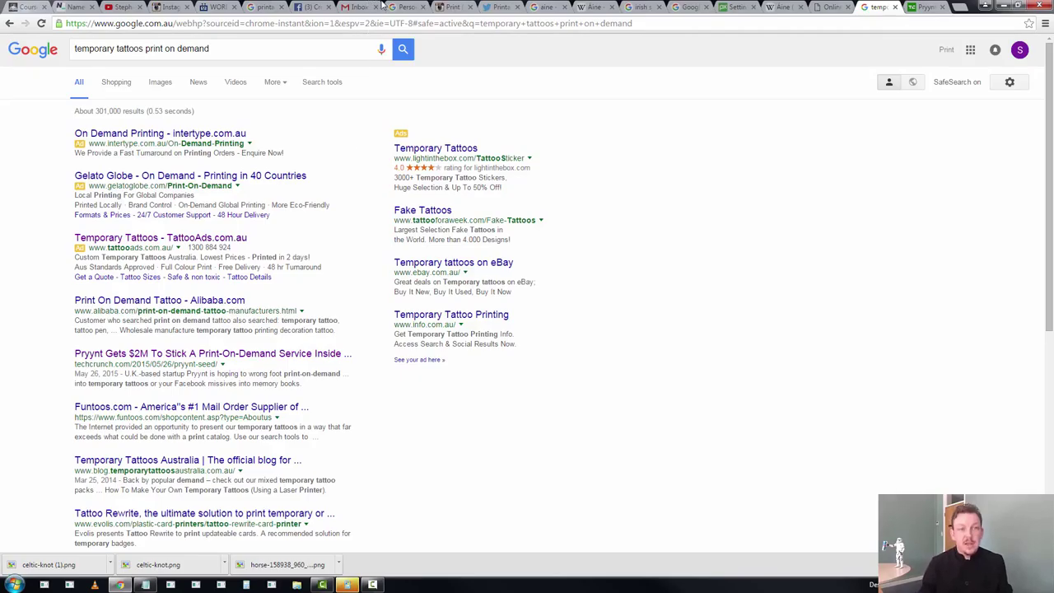
# Switch to the Print Aine Instagram profile and begin its bio with "Temporary tattoo for summer time luck, wealth and happiness."
pyautogui.click(452, 9)
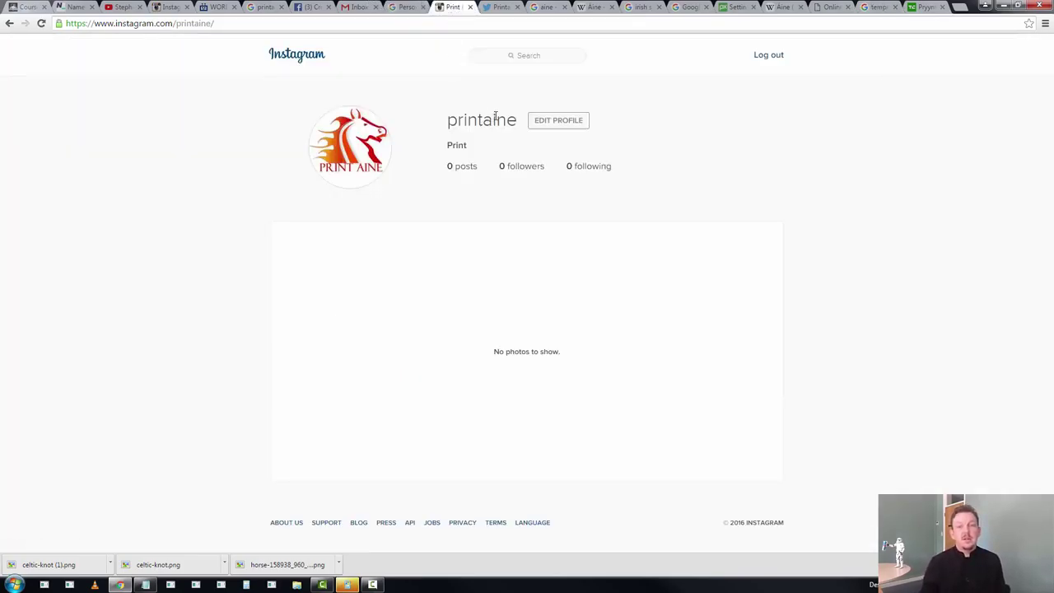
pyautogui.click(565, 124)
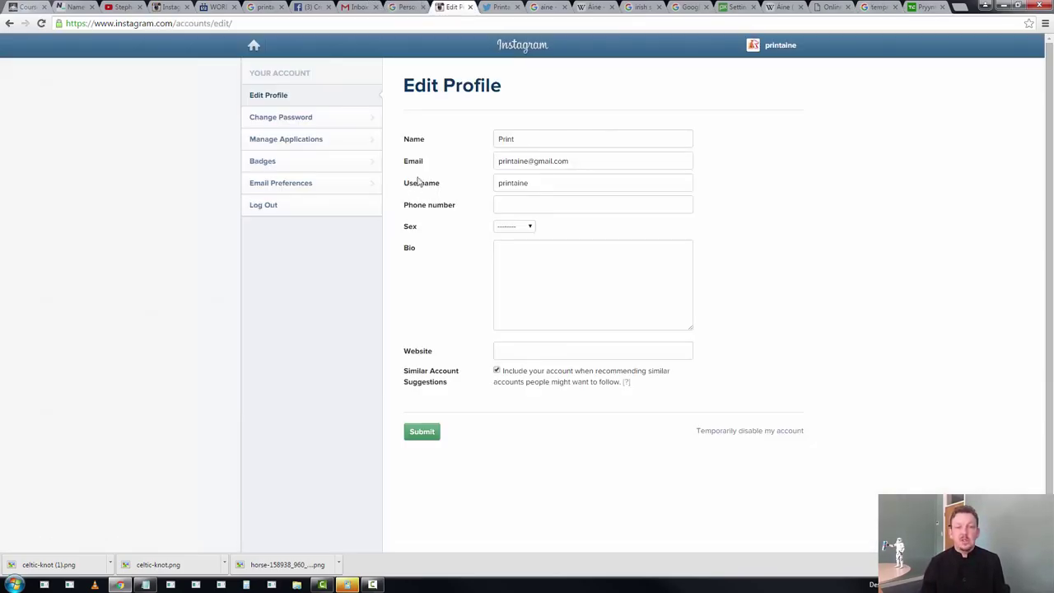
pyautogui.click(533, 209)
pyautogui.click(538, 270)
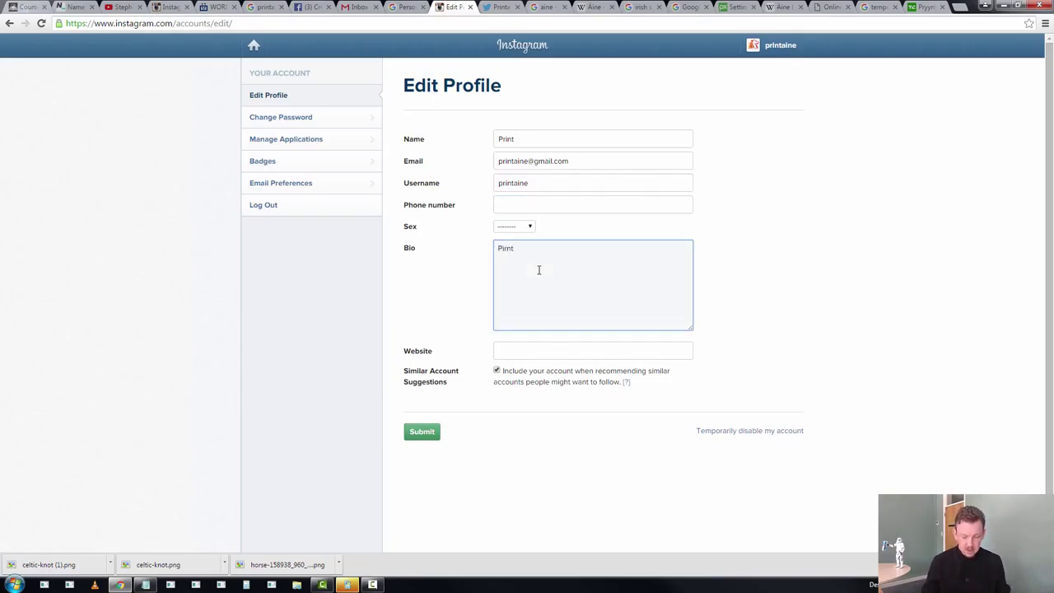
pyautogui.hotkey('ctrl', 'a')
pyautogui.write('Tempora')
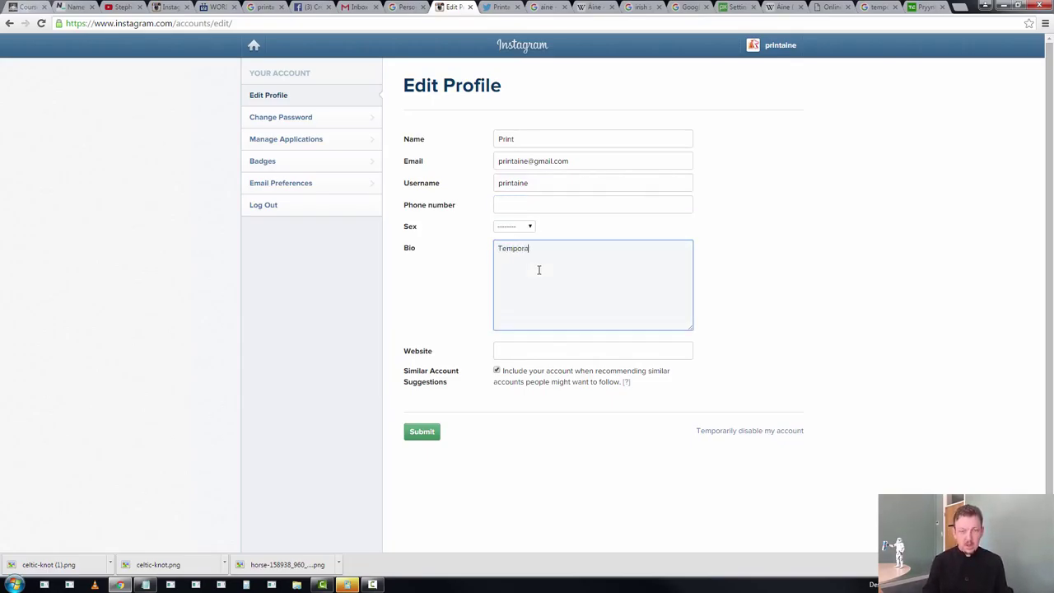
pyautogui.write('ry tattos for')
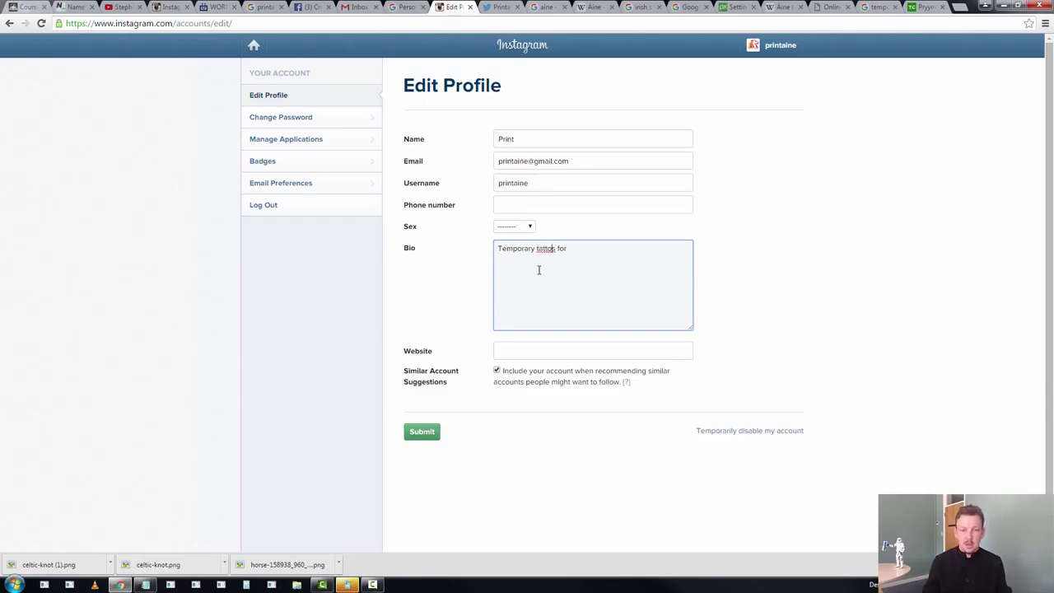
pyautogui.press('BackSpace')
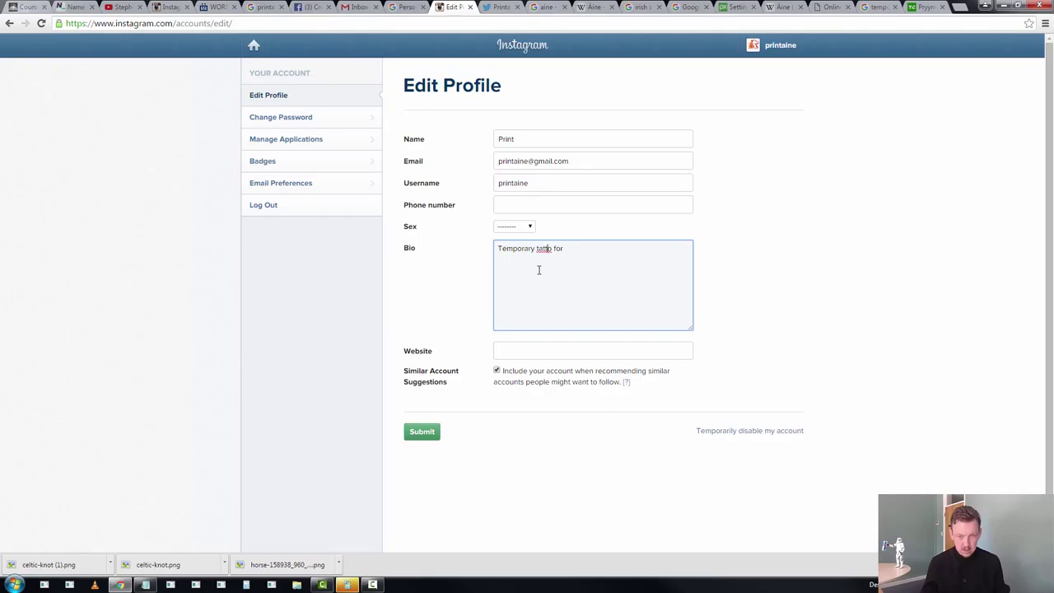
pyautogui.write('or')
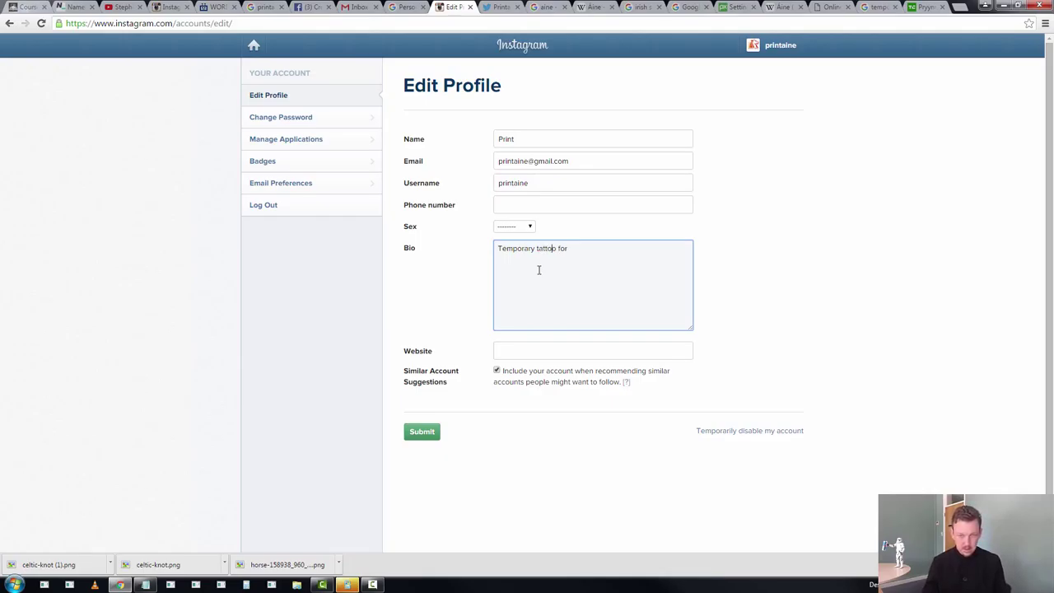
pyautogui.write(' summer time l')
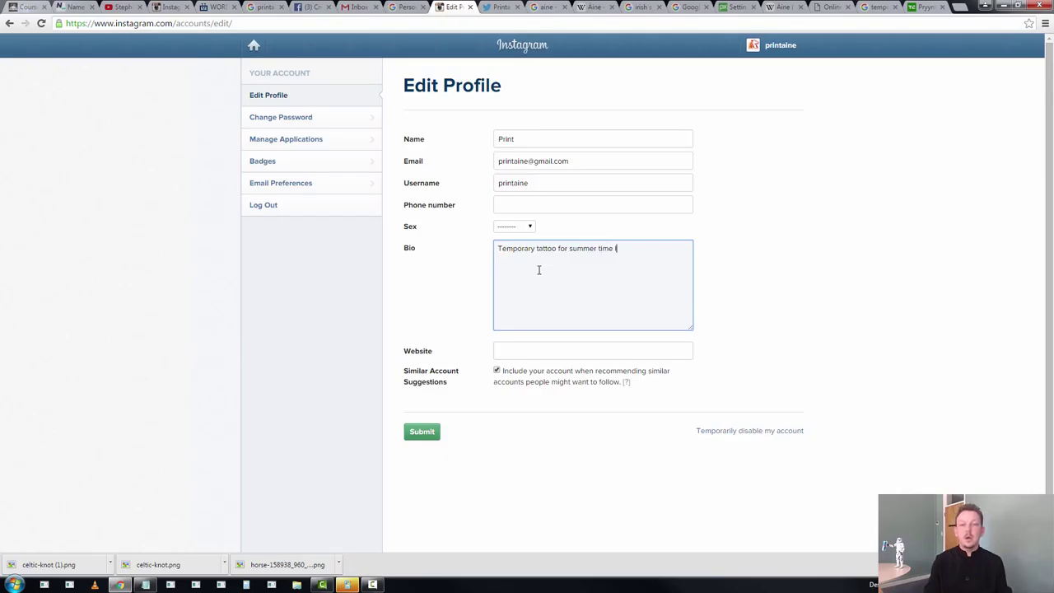
pyautogui.write('uck, wealth an')
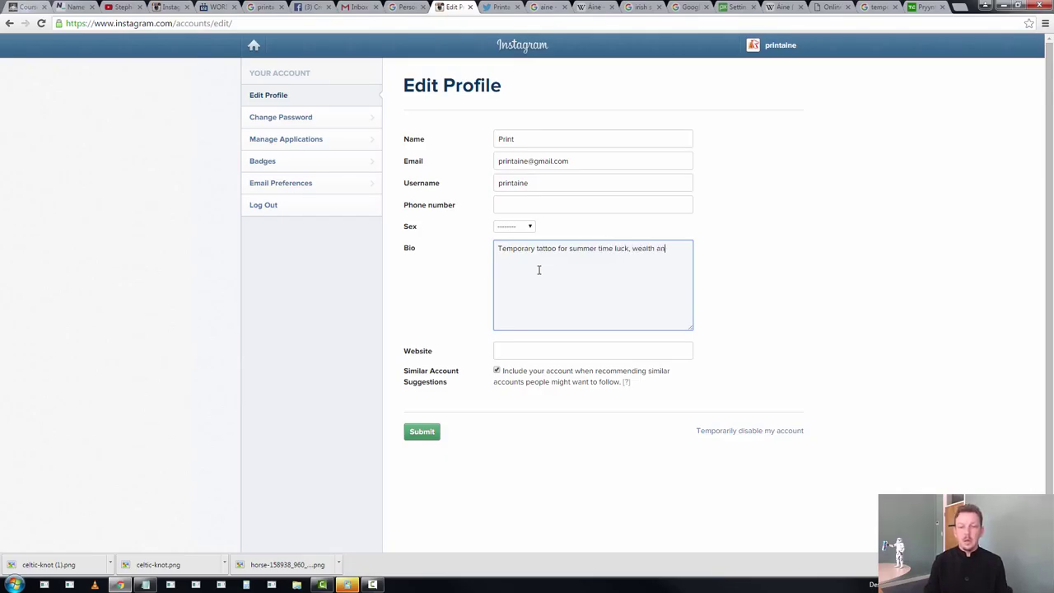
pyautogui.write('d happiness.')
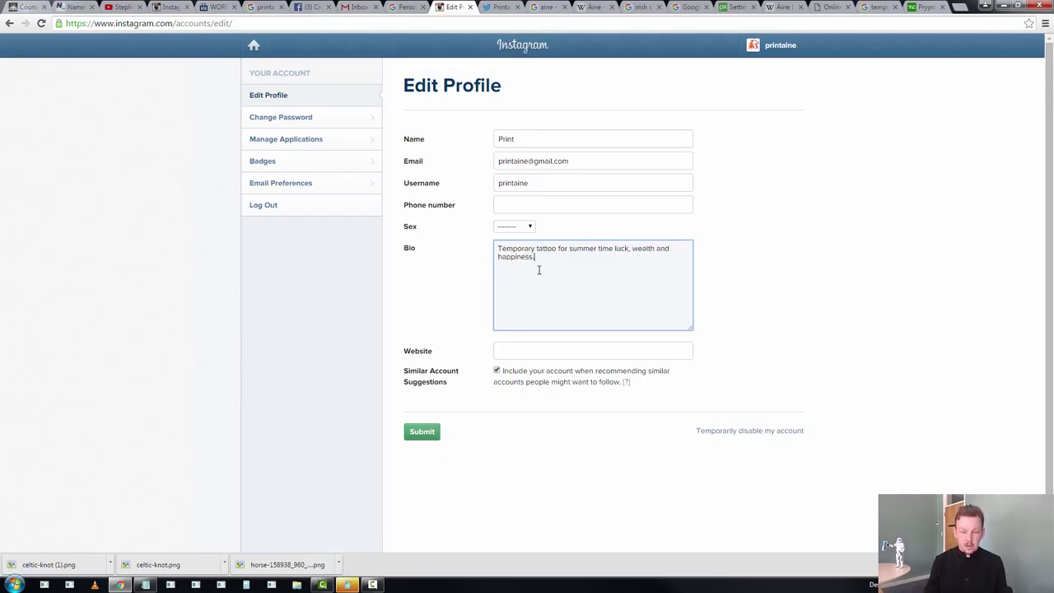
# Add "Apply the image for the day, let fortune come your way." to the bio and save the profile
pyautogui.write('  Apply the i')
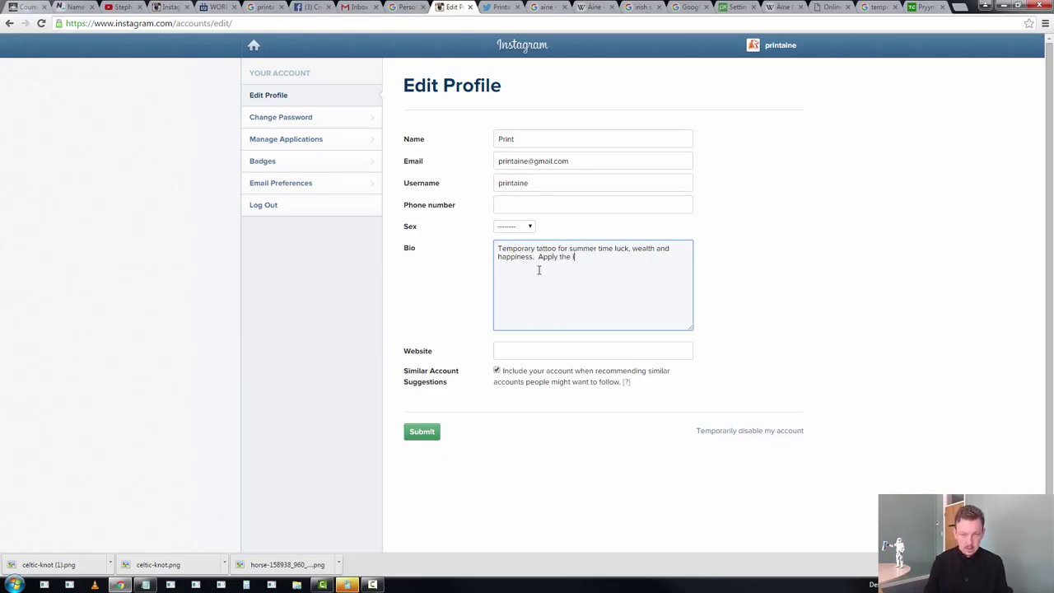
pyautogui.write('mage for the da')
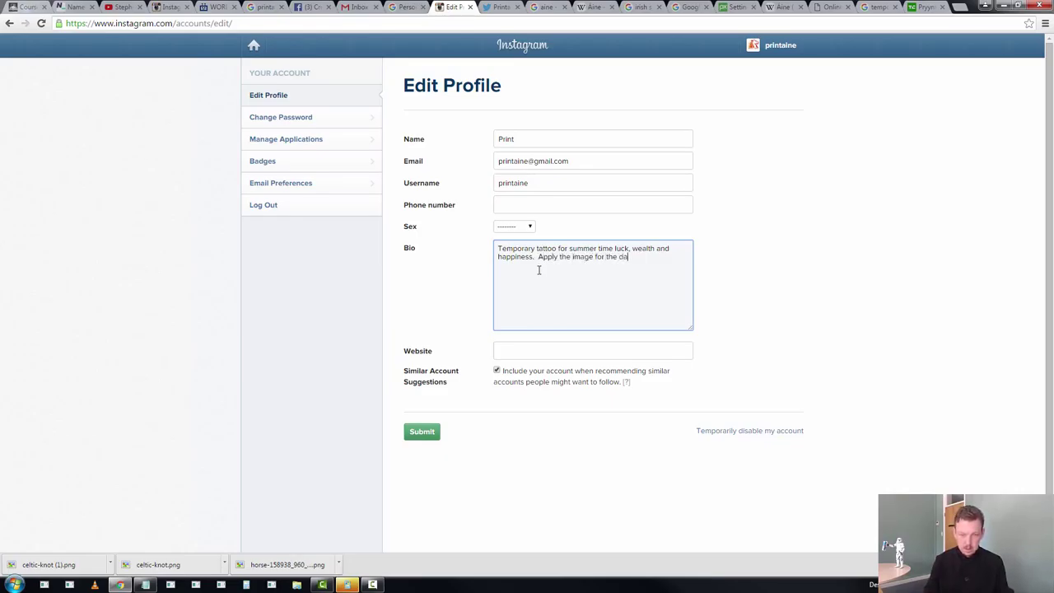
pyautogui.write('y, let fortu')
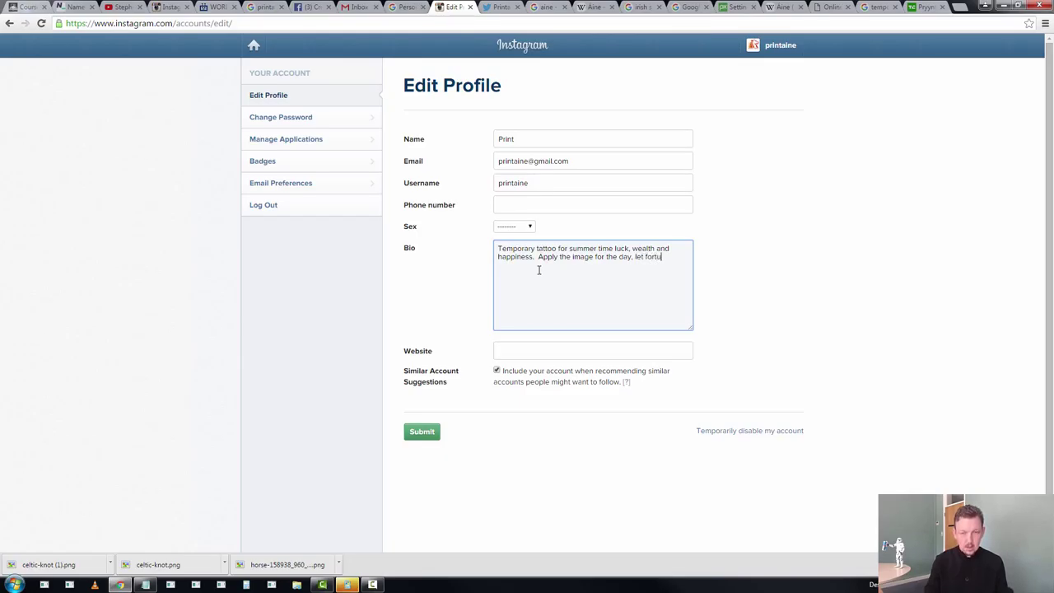
pyautogui.write('ne come your way')
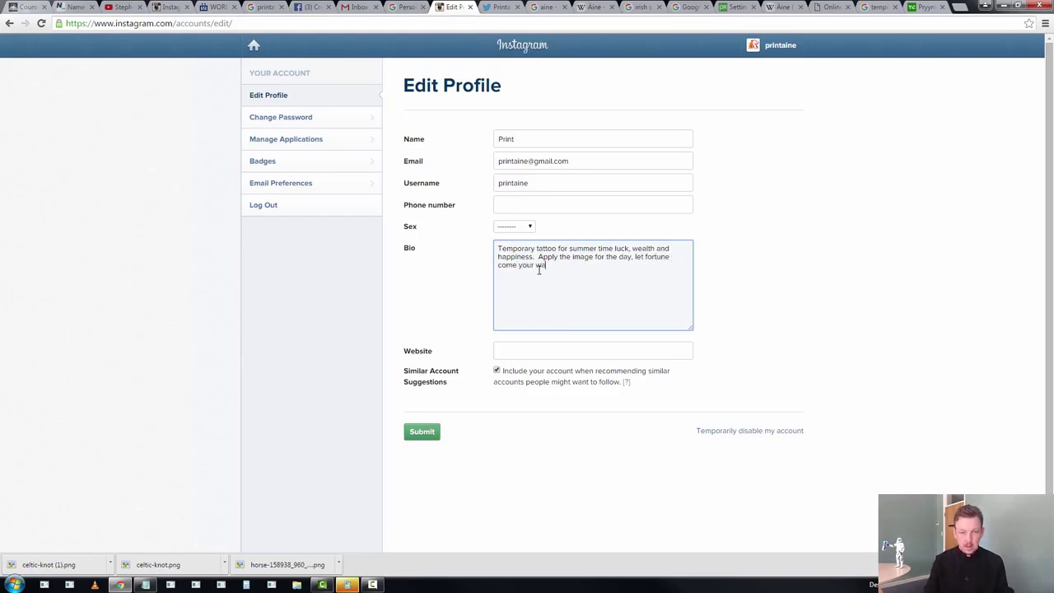
pyautogui.click(421, 437)
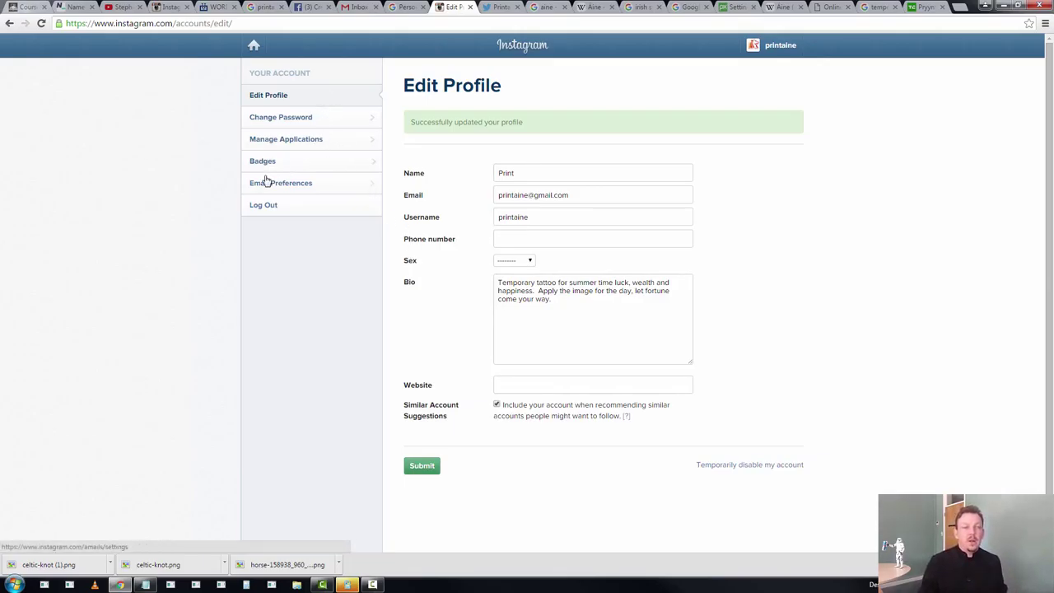
pyautogui.click(399, 10)
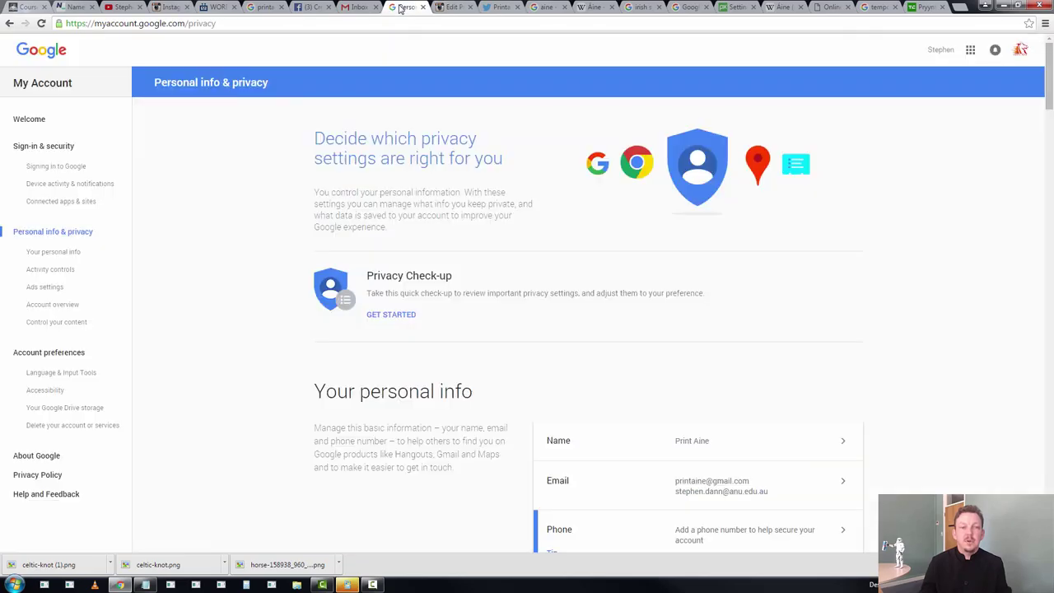
pyautogui.click(457, 9)
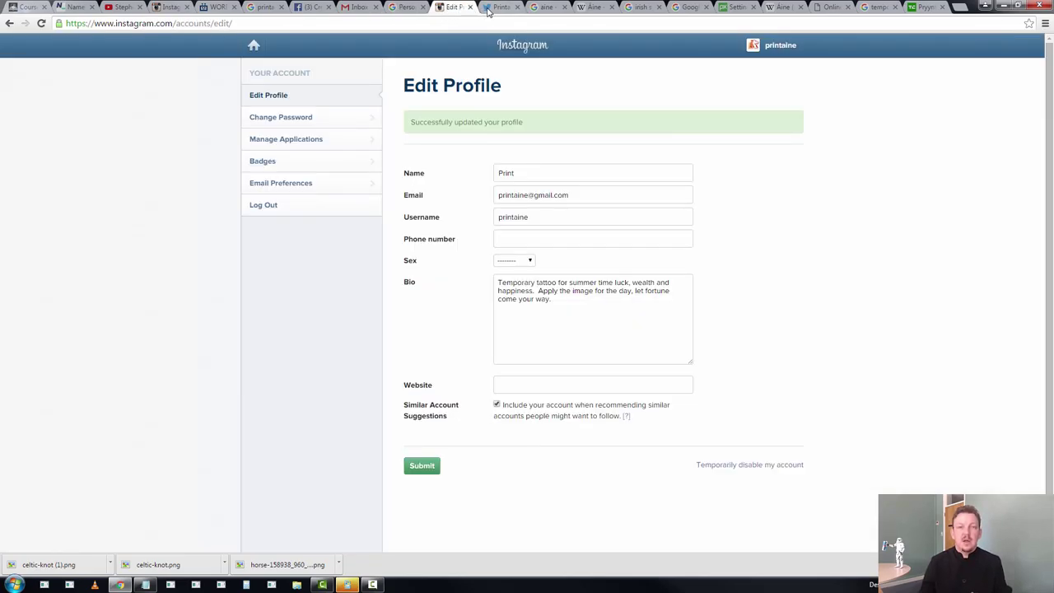
pyautogui.click(487, 10)
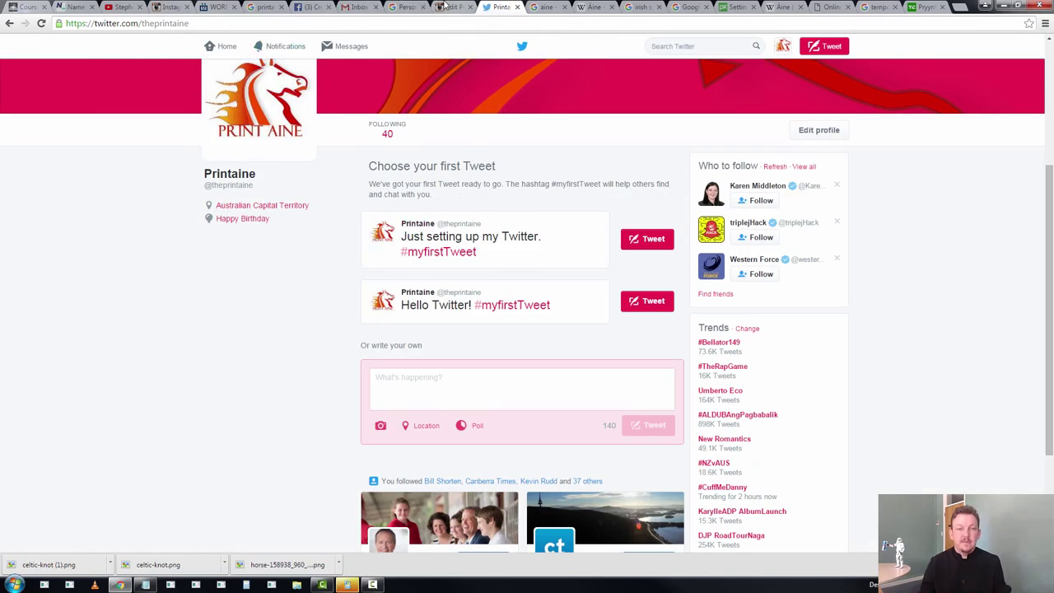
pyautogui.click(451, 8)
# Search Instagram for "temporary tattoo" from the home feed and view the tatt_n_too and art_on_you accounts
pyautogui.click(253, 49)
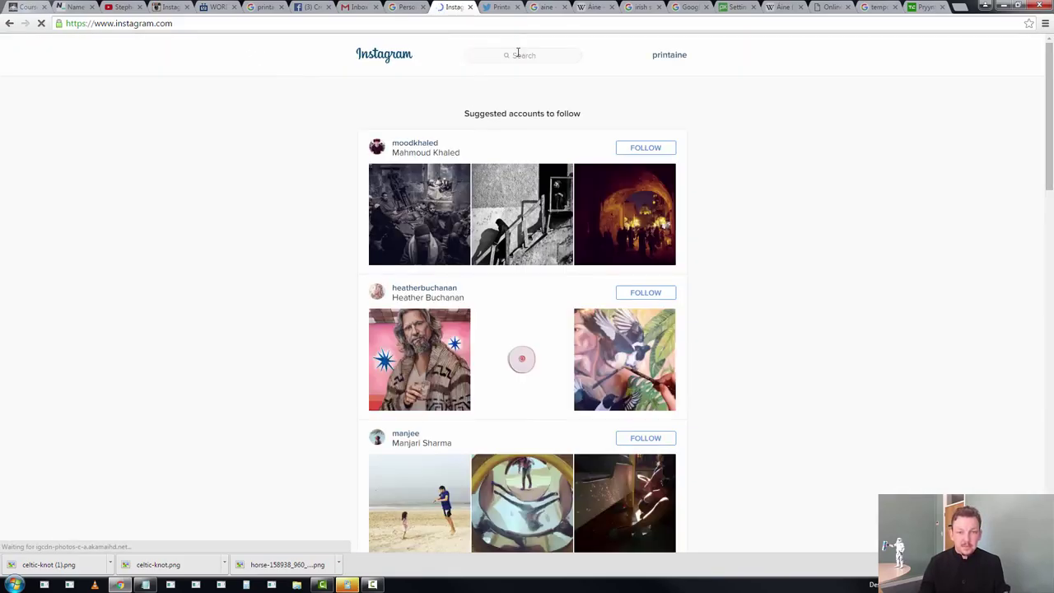
pyautogui.click(517, 52)
pyautogui.write('tempo')
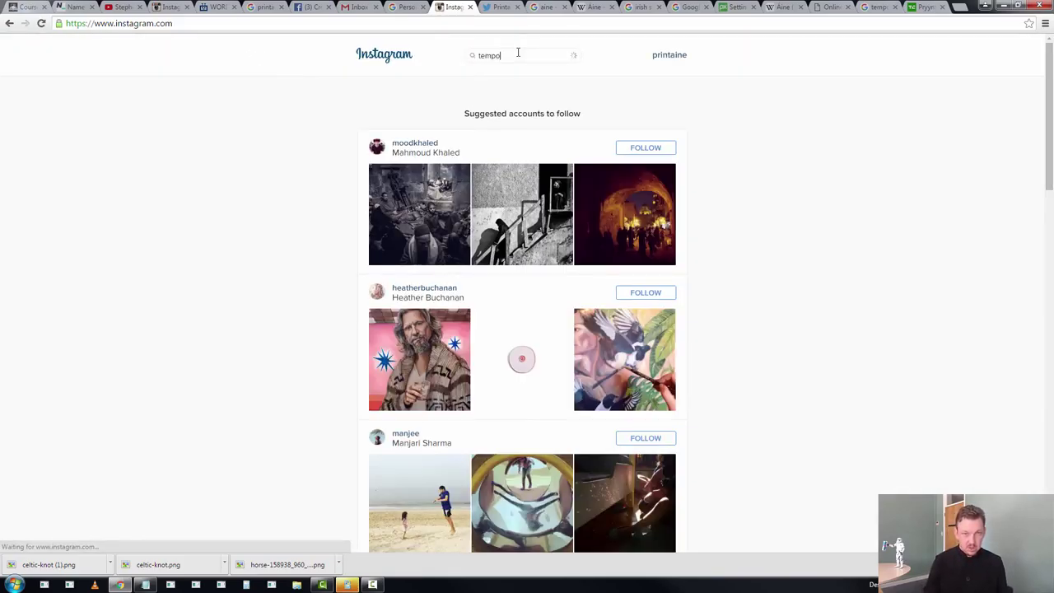
pyautogui.write('rary tatt')
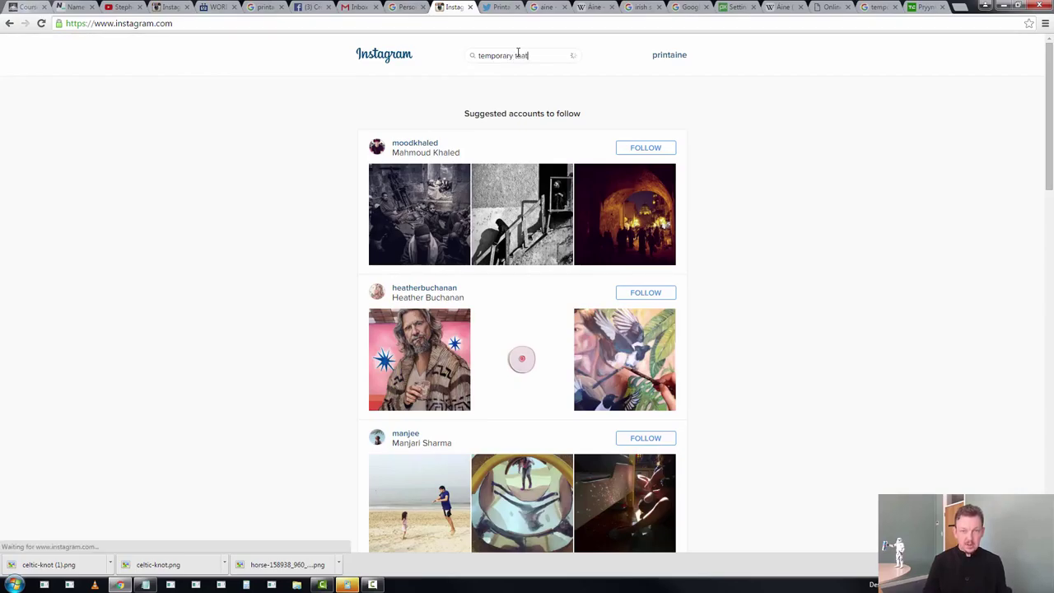
pyautogui.write('oo')
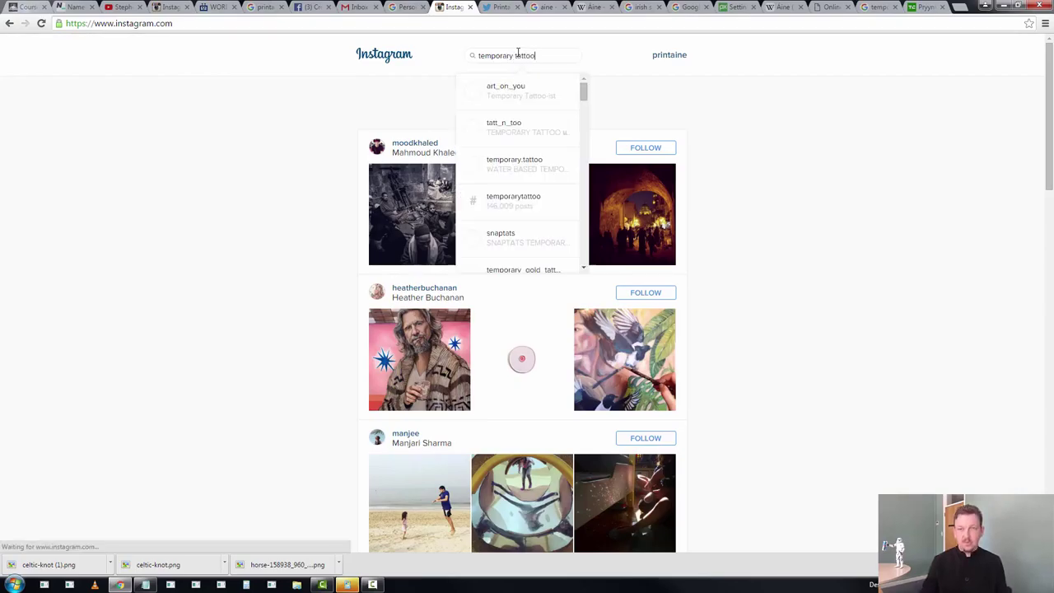
pyautogui.click(541, 130)
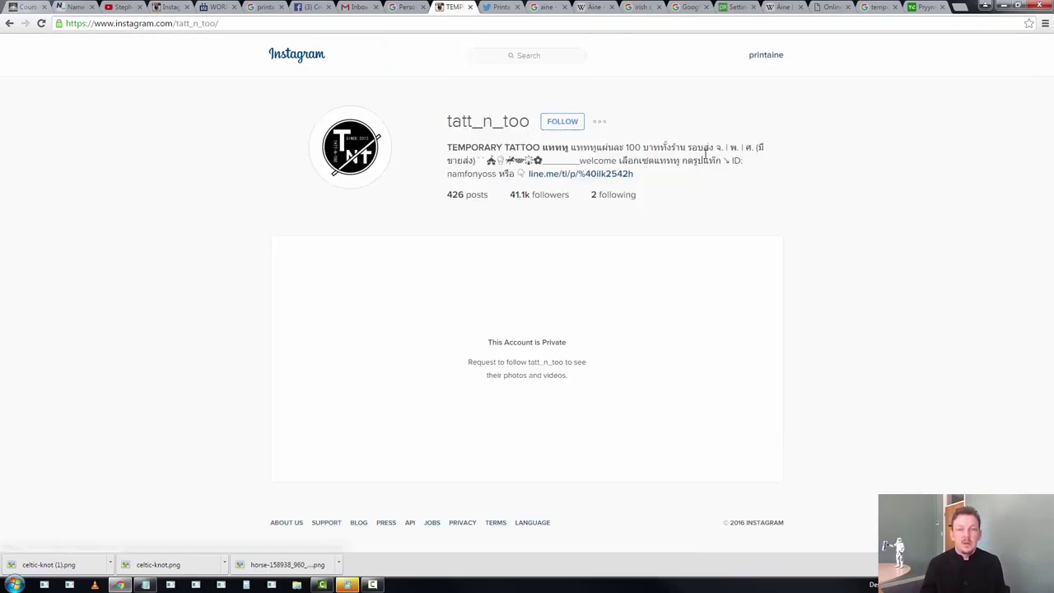
pyautogui.click(536, 58)
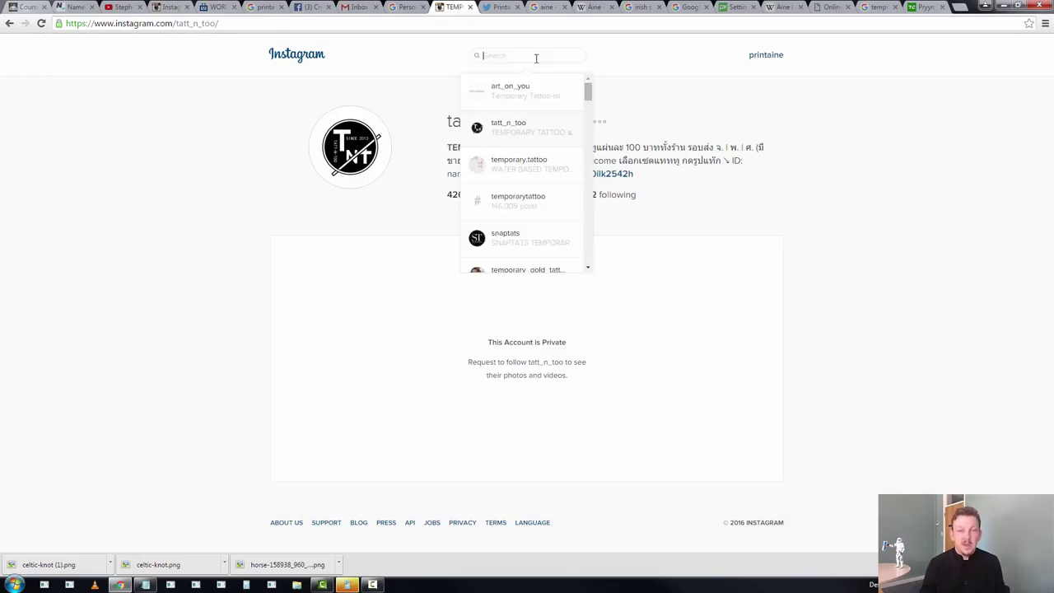
pyautogui.click(529, 90)
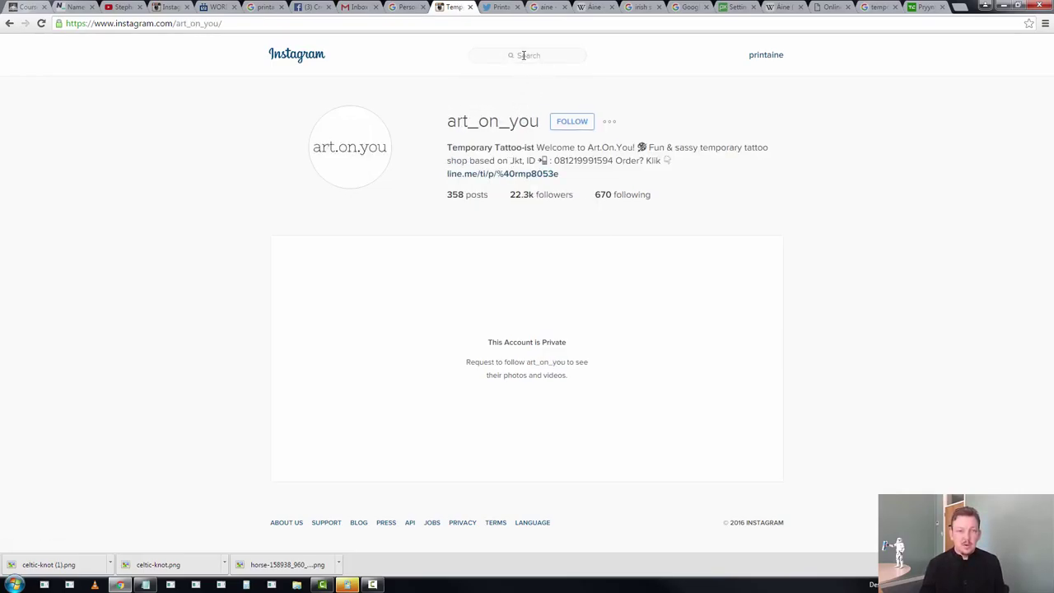
# Search Instagram for "temporarytattoo" and open the tattoos_of_instagram account
pyautogui.click(523, 55)
pyautogui.write('t')
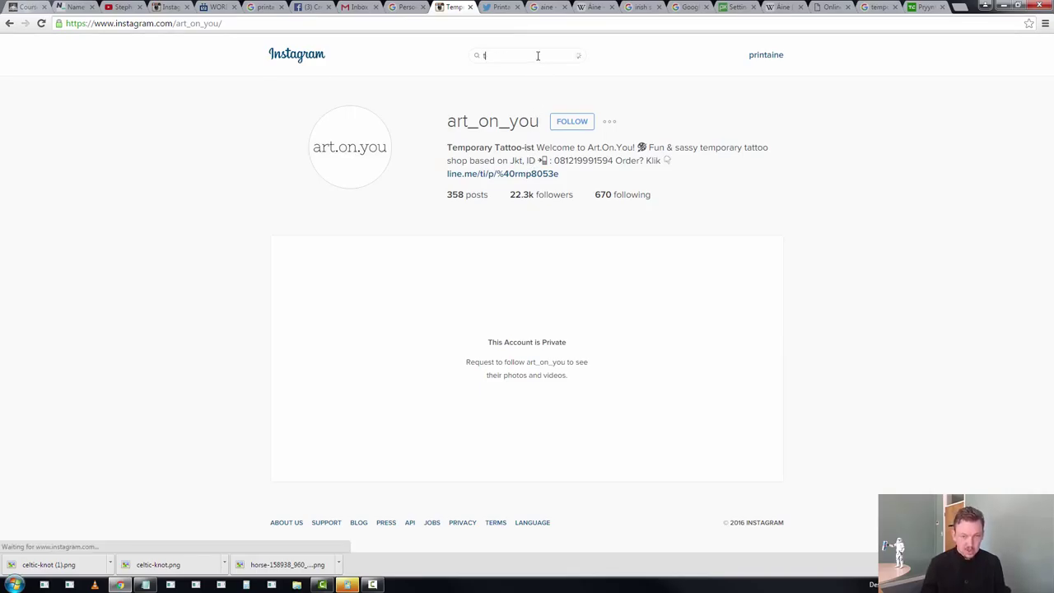
pyautogui.write('attoo')
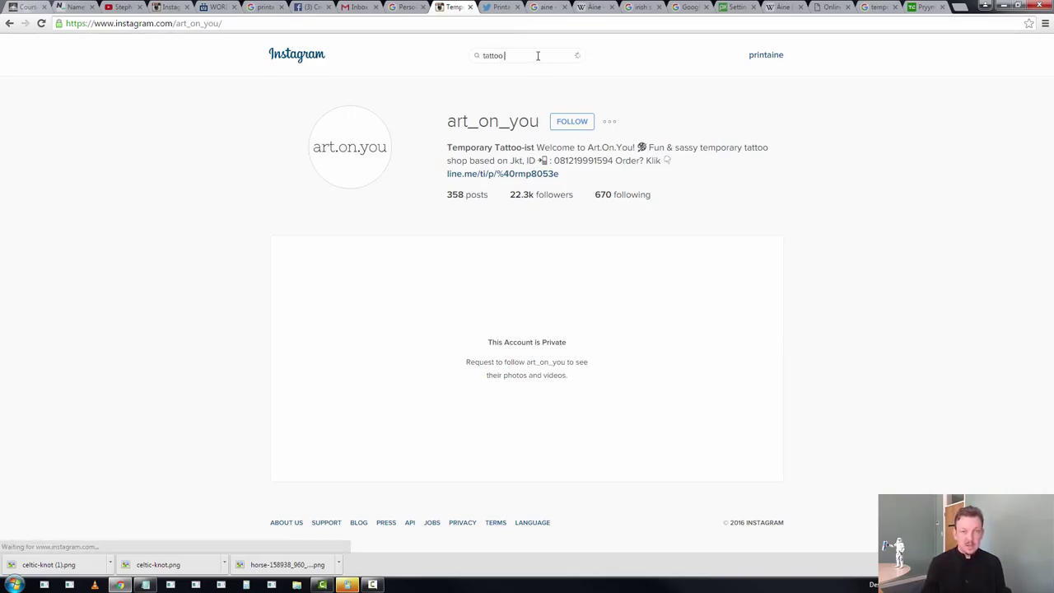
pyautogui.press('Home')
pyautogui.write('temporary')
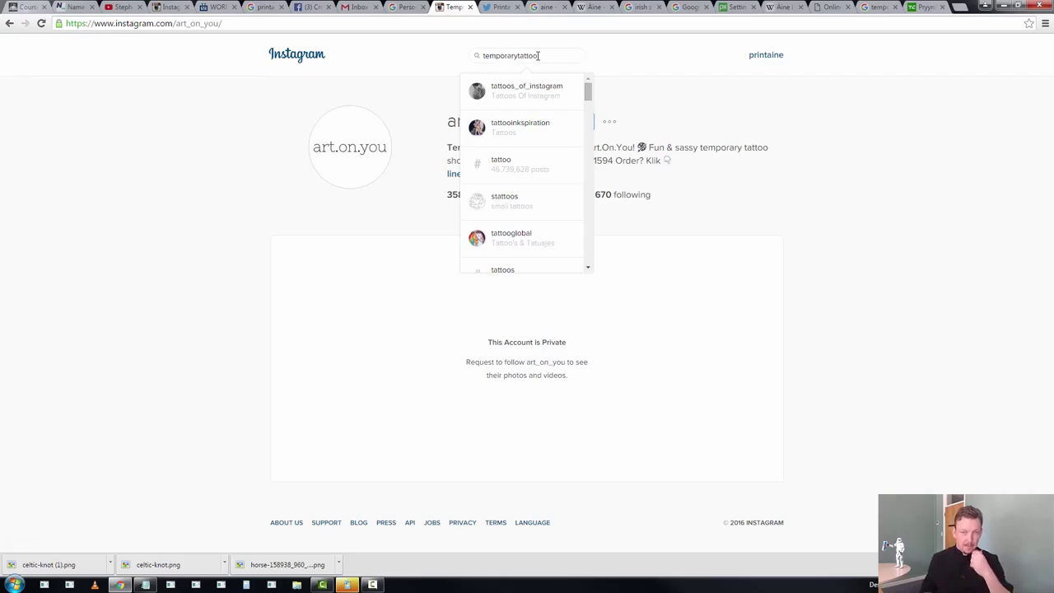
pyautogui.press('Return')
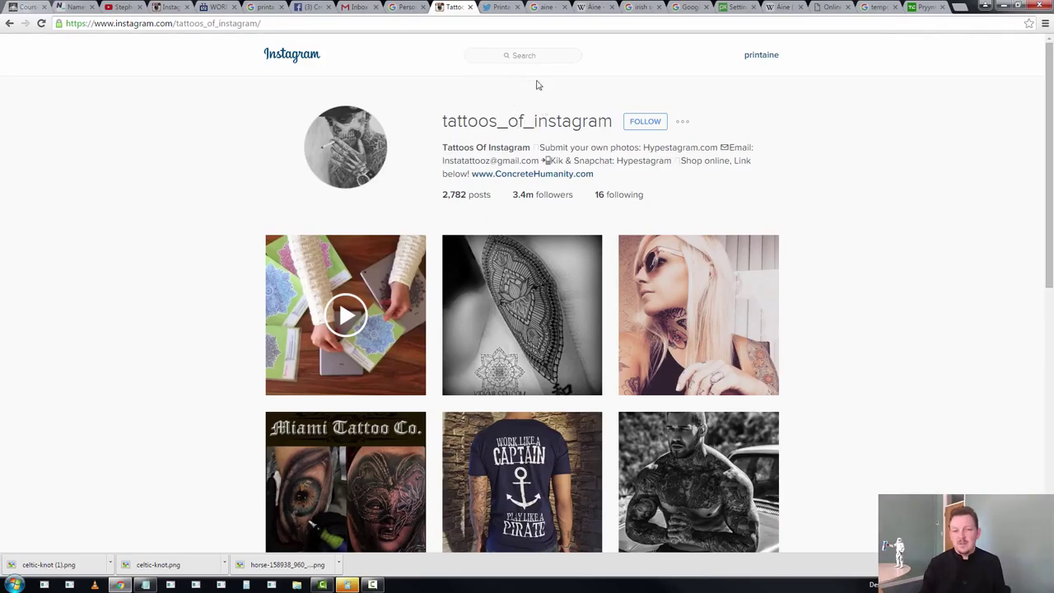
# Open the video post with the mandala laptop stickers on the tattoos_of_instagram profile
pyautogui.click(573, 56)
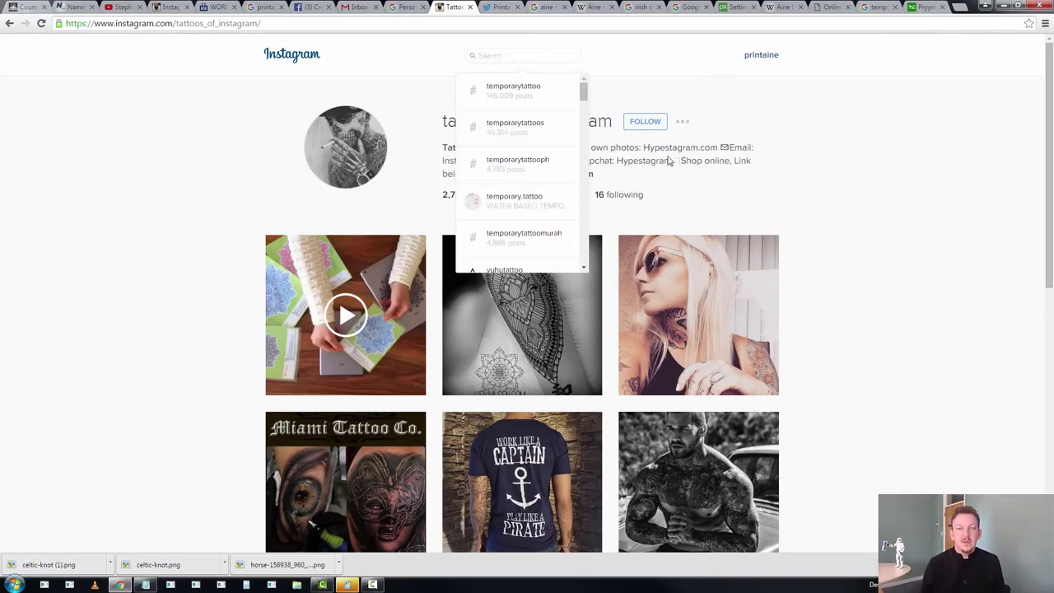
pyautogui.click(858, 154)
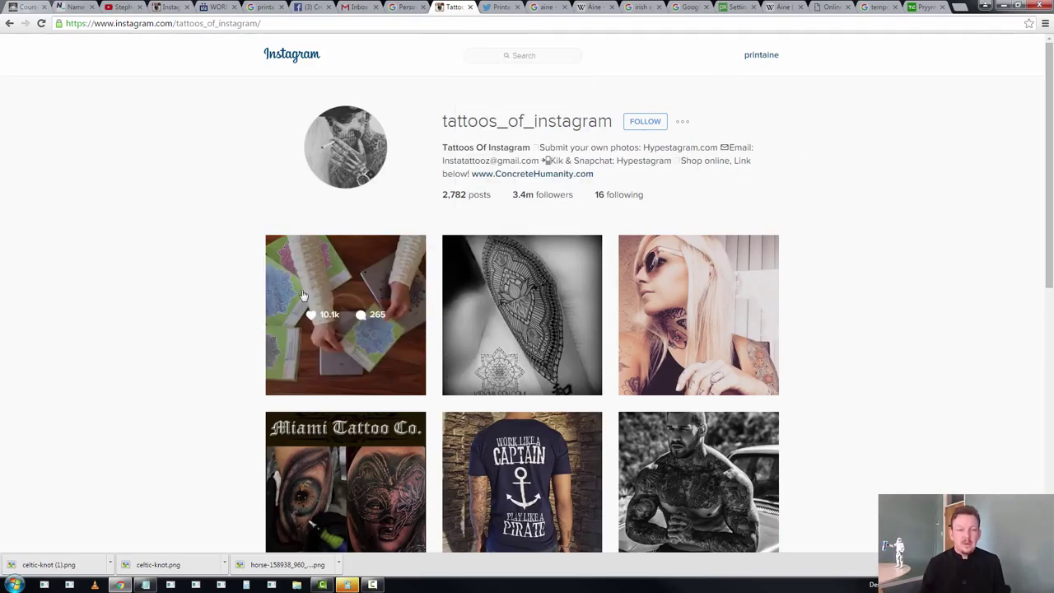
pyautogui.click(373, 271)
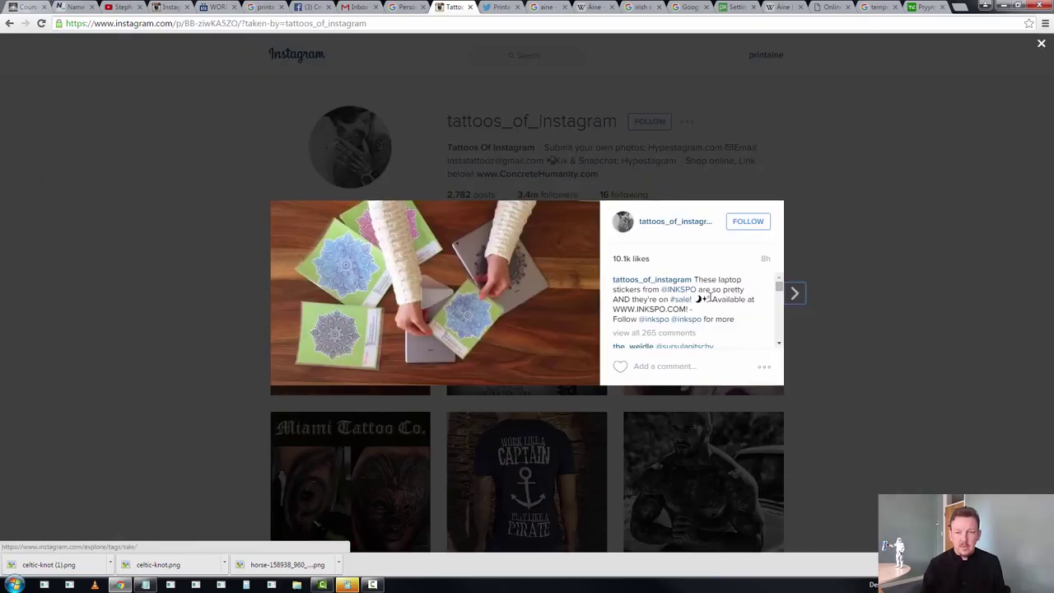
# Read the caption and comments of the laptop sticker post, close the post and return to the Instagram home feed
pyautogui.scroll(-2, 699, 301)
pyautogui.scroll(2, 747, 304)
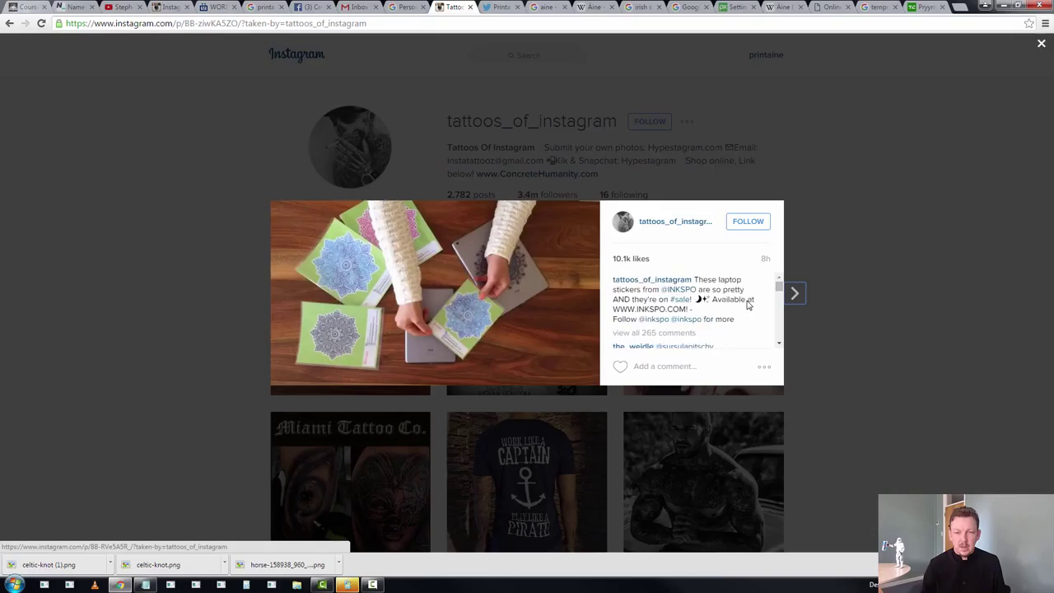
pyautogui.scroll(-6, 647, 307)
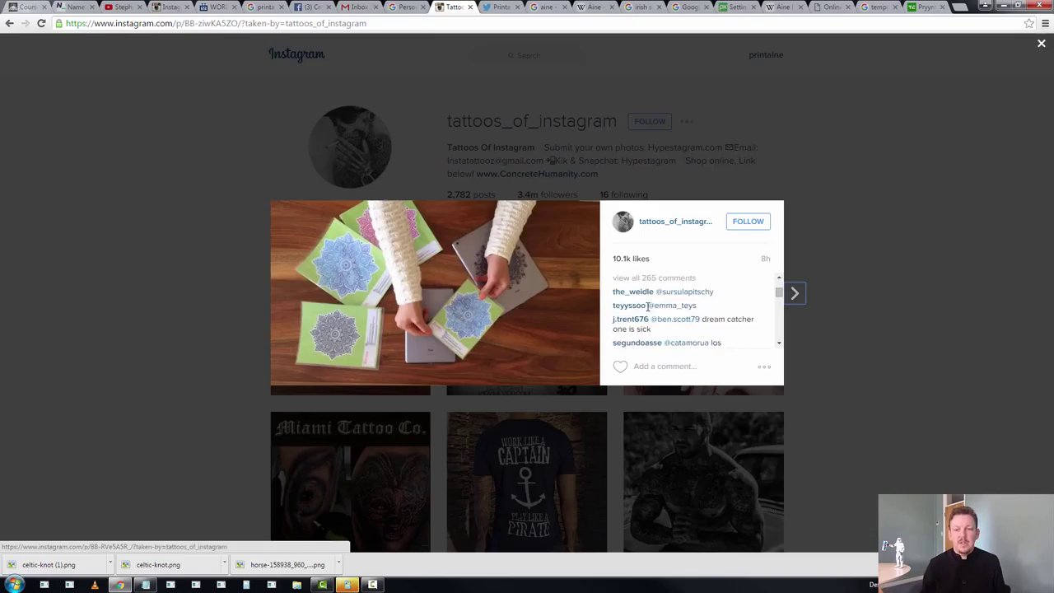
pyautogui.scroll(6, 696, 321)
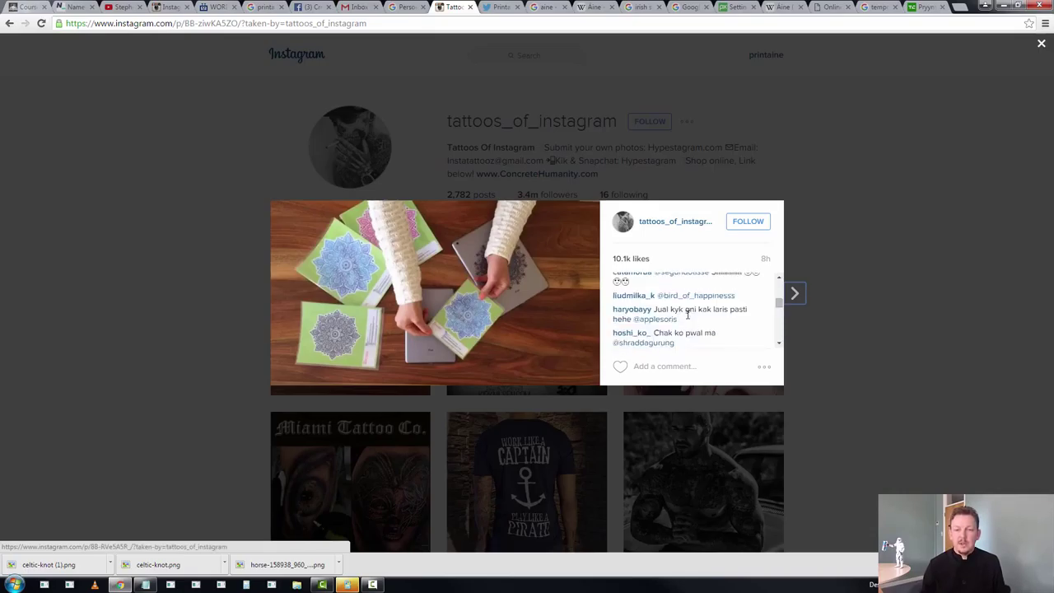
pyautogui.click(190, 303)
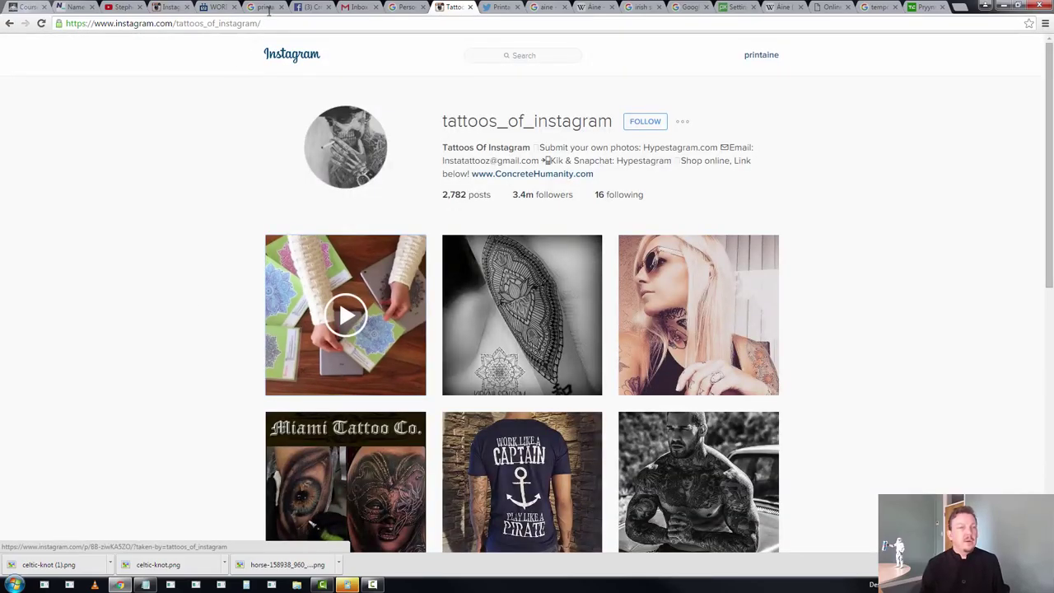
pyautogui.click(282, 55)
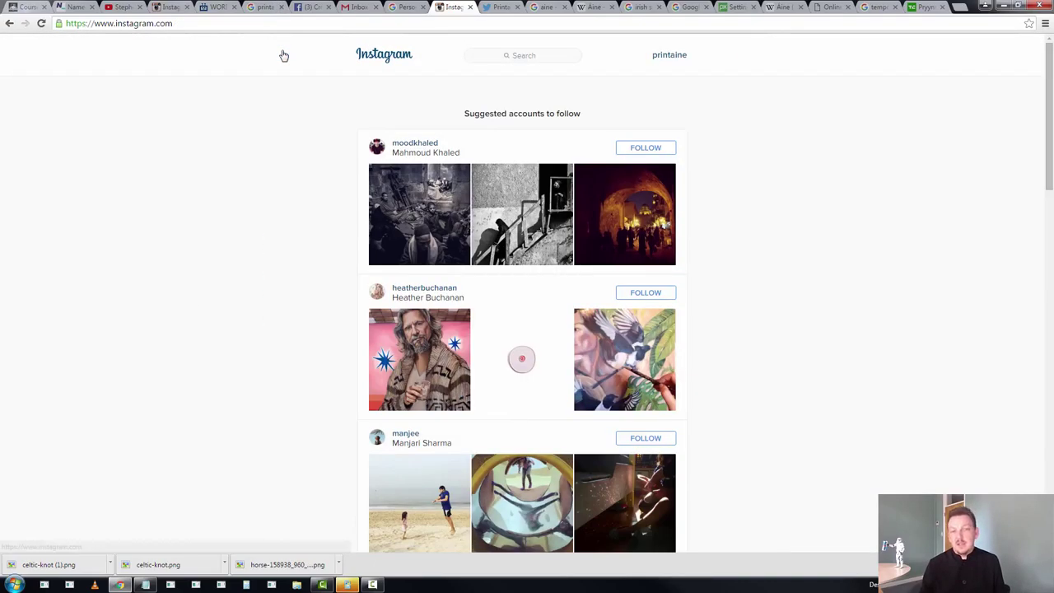
# Search Google for "search instagram" and open the Websta search page
pyautogui.click(280, 22)
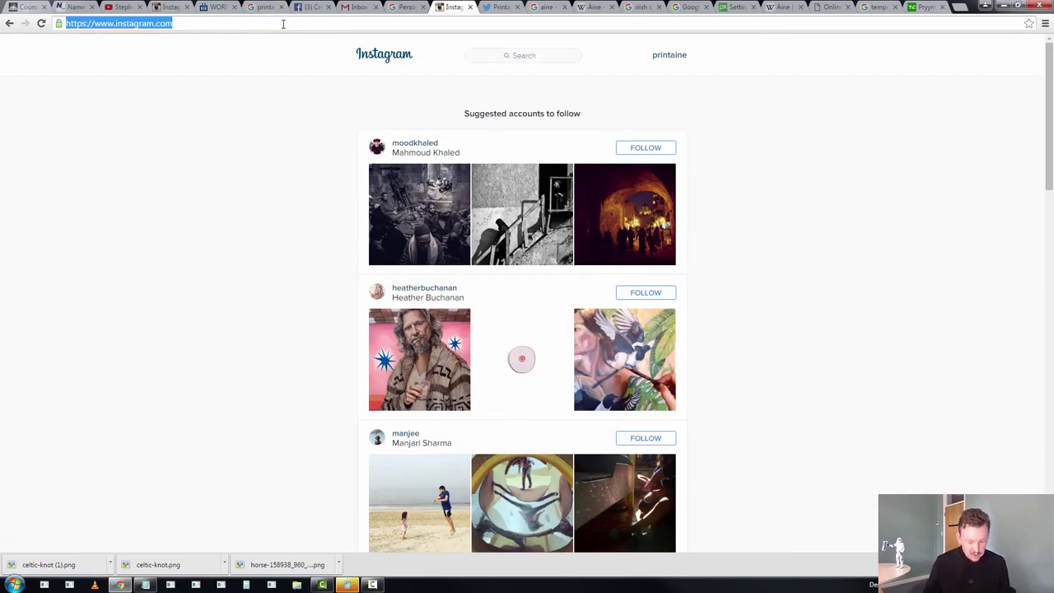
pyautogui.write('search int')
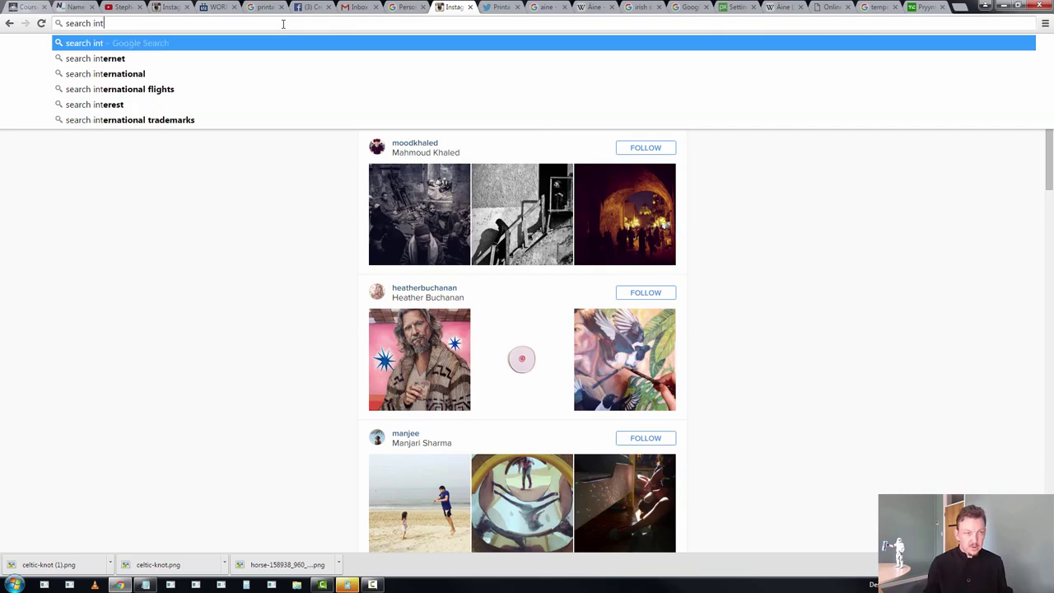
pyautogui.press('BackSpace')
pyautogui.write('s')
pyautogui.press('Return')
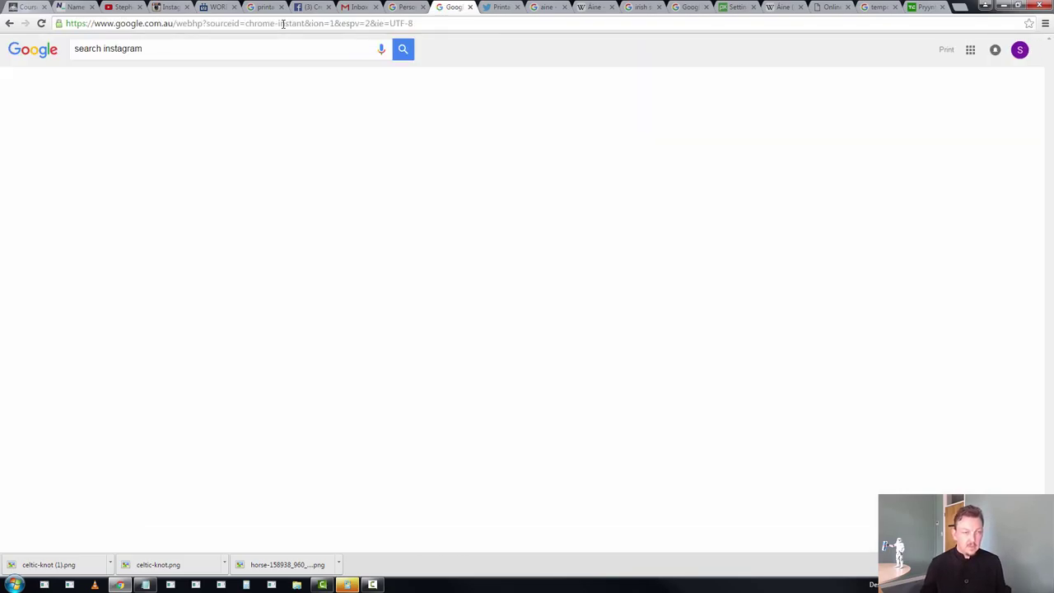
pyautogui.click(180, 136)
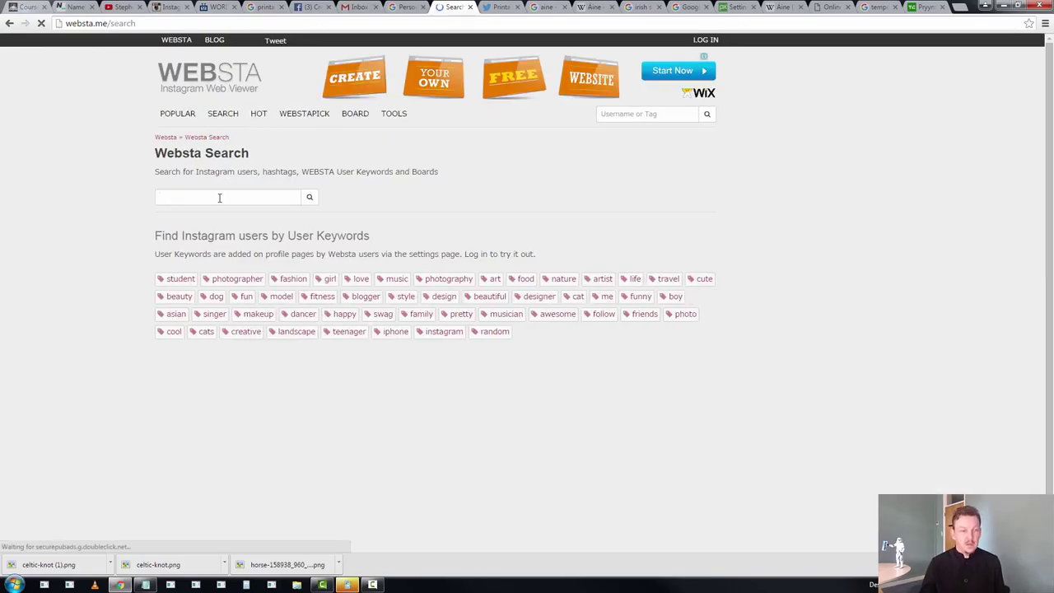
# Search Websta for "temporarytattoo" and dismiss the sharing pop-ups
pyautogui.click(215, 197)
pyautogui.write('temporary')
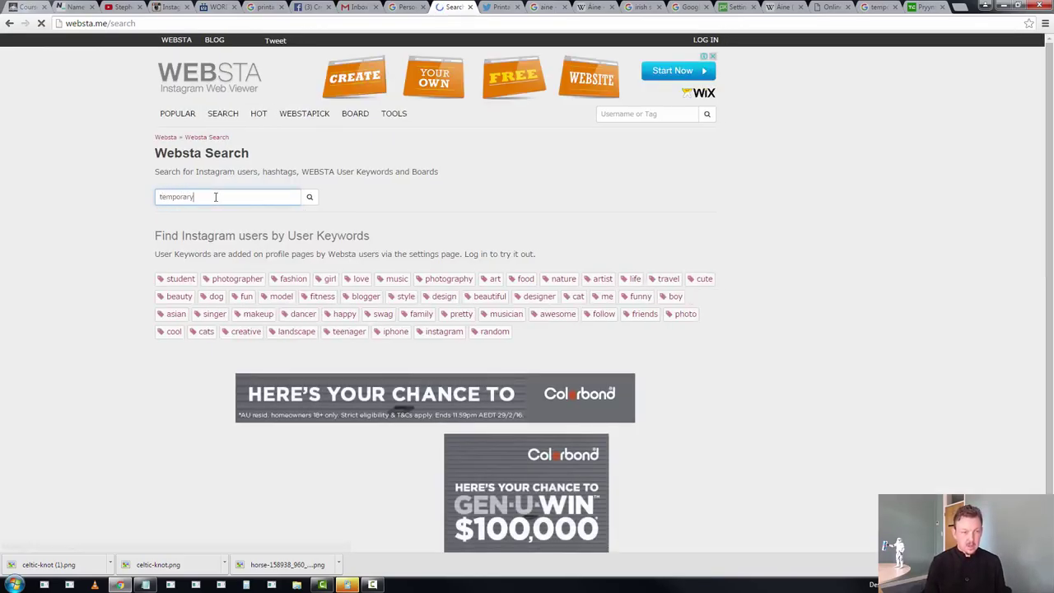
pyautogui.press('Return')
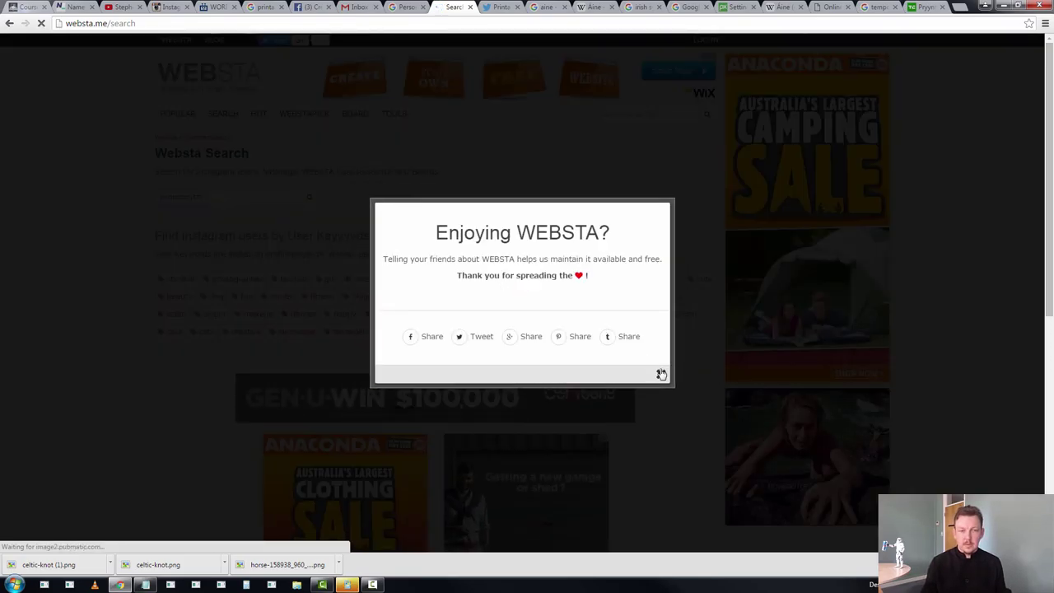
pyautogui.click(662, 373)
pyautogui.write('tat')
pyautogui.click(206, 189)
pyautogui.write('t')
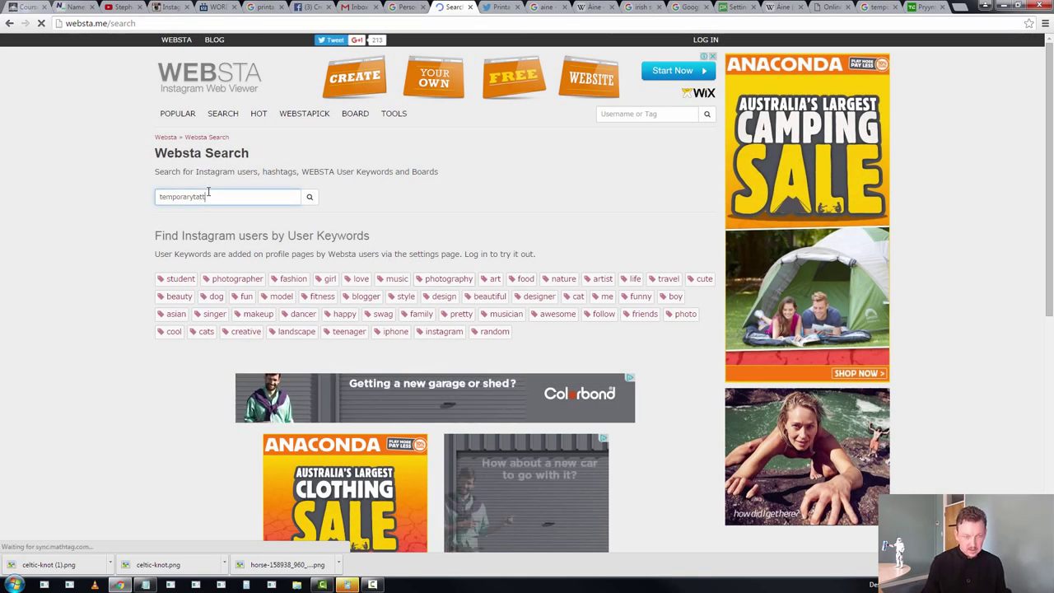
pyautogui.write('oo')
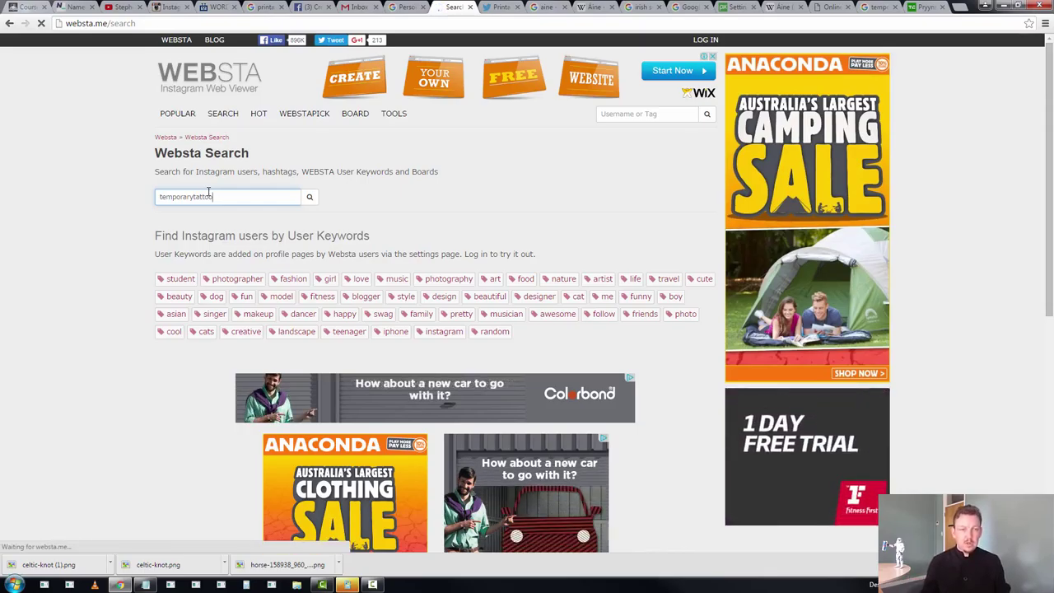
pyautogui.press('Return')
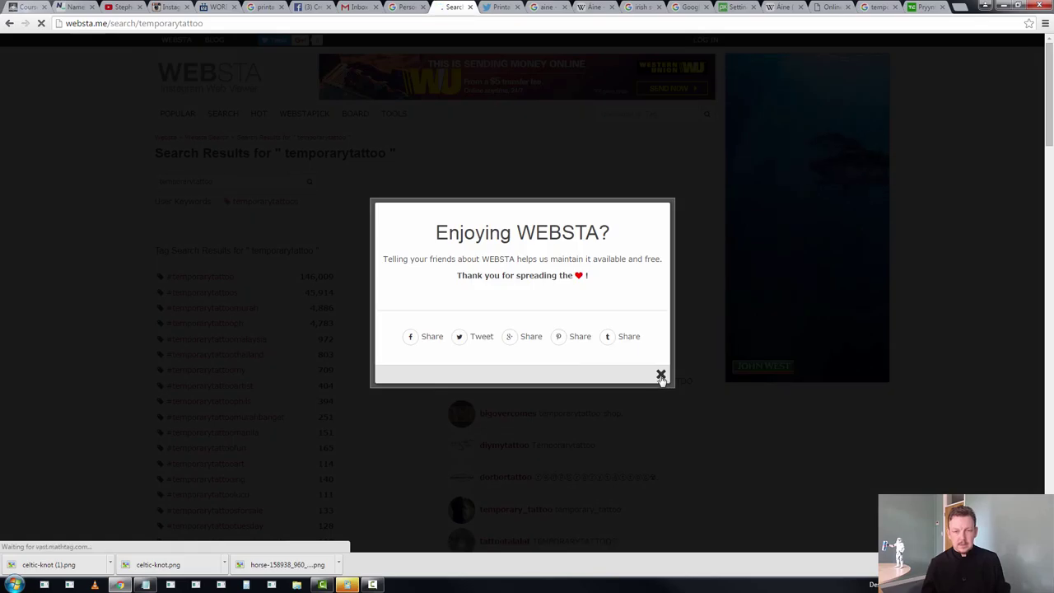
pyautogui.click(63, 245)
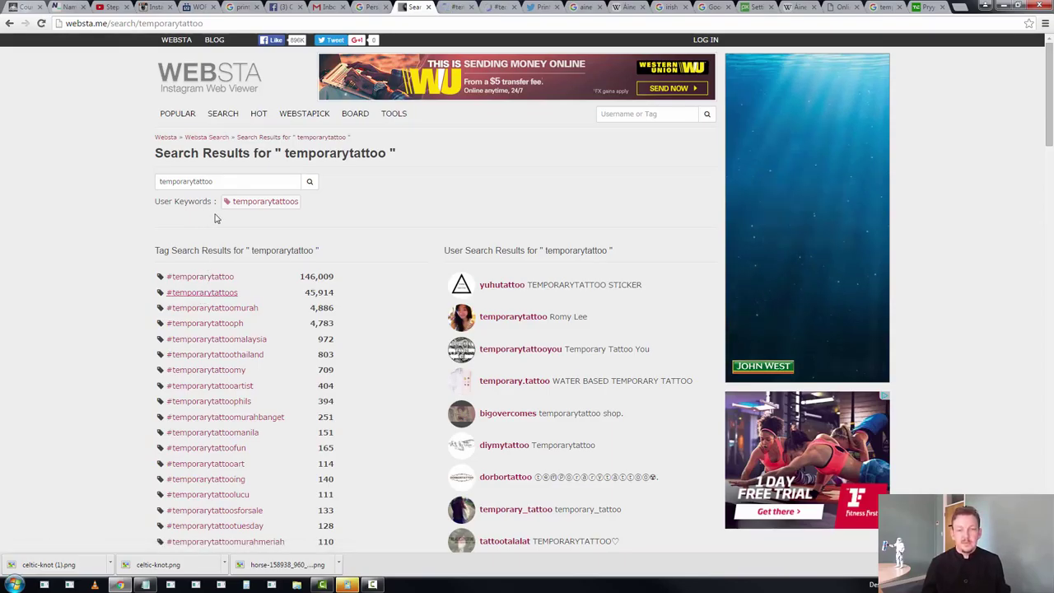
# View the yuhutattoo profile from the user results, close it and browse the posts tagged #temporarytattoo
pyautogui.click(498, 288)
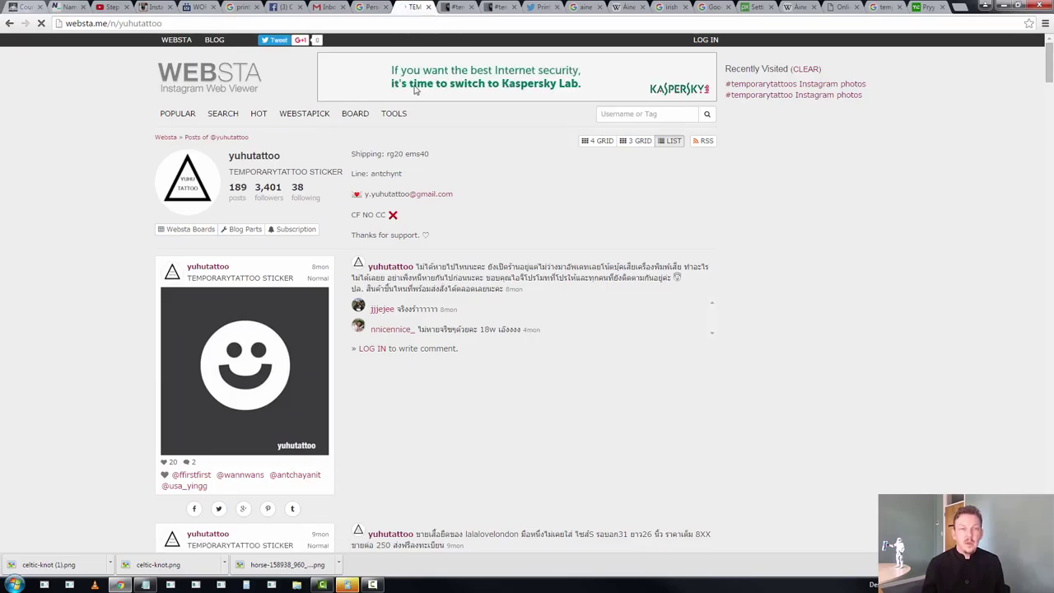
pyautogui.click(428, 8)
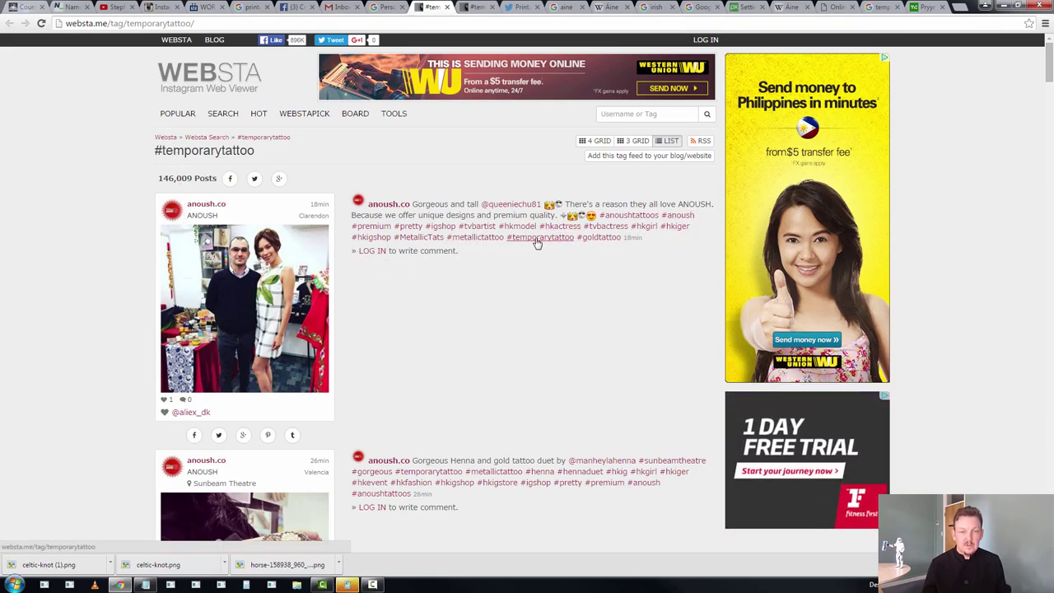
pyautogui.scroll(-3, 539, 243)
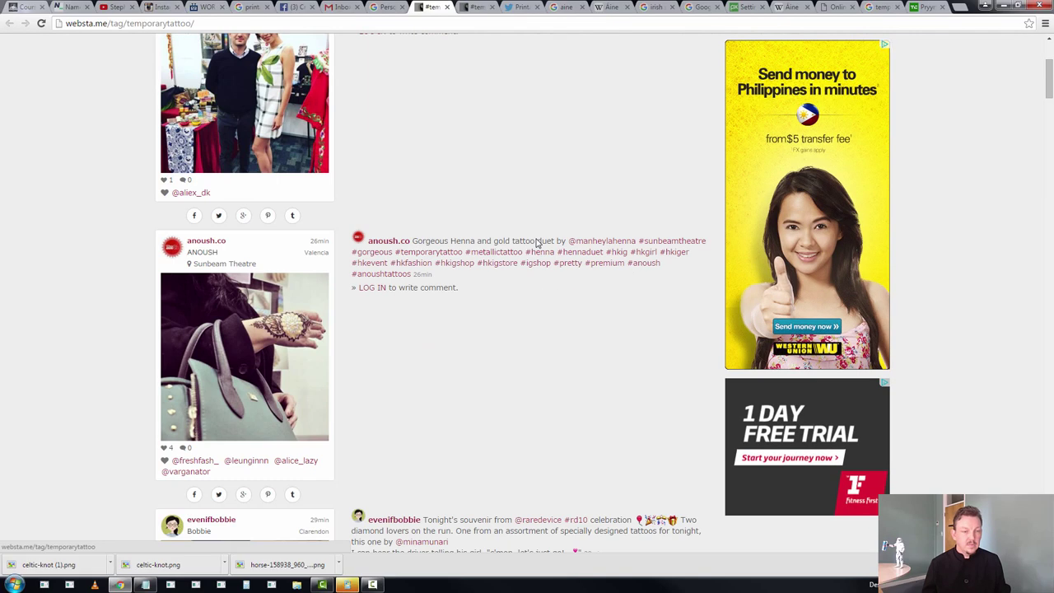
pyautogui.scroll(-4, 539, 243)
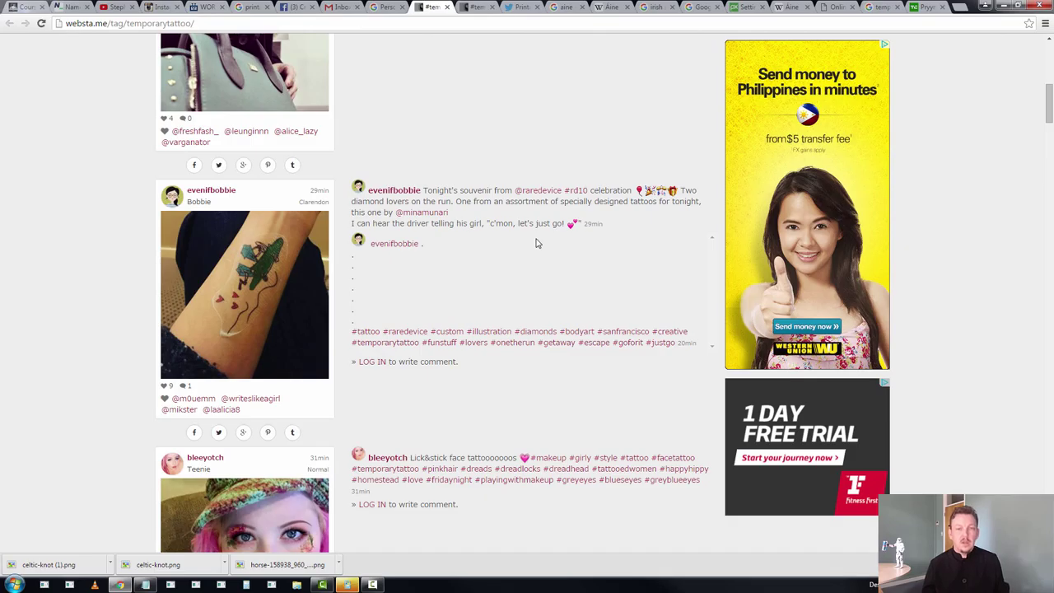
pyautogui.scroll(-2, 489, 242)
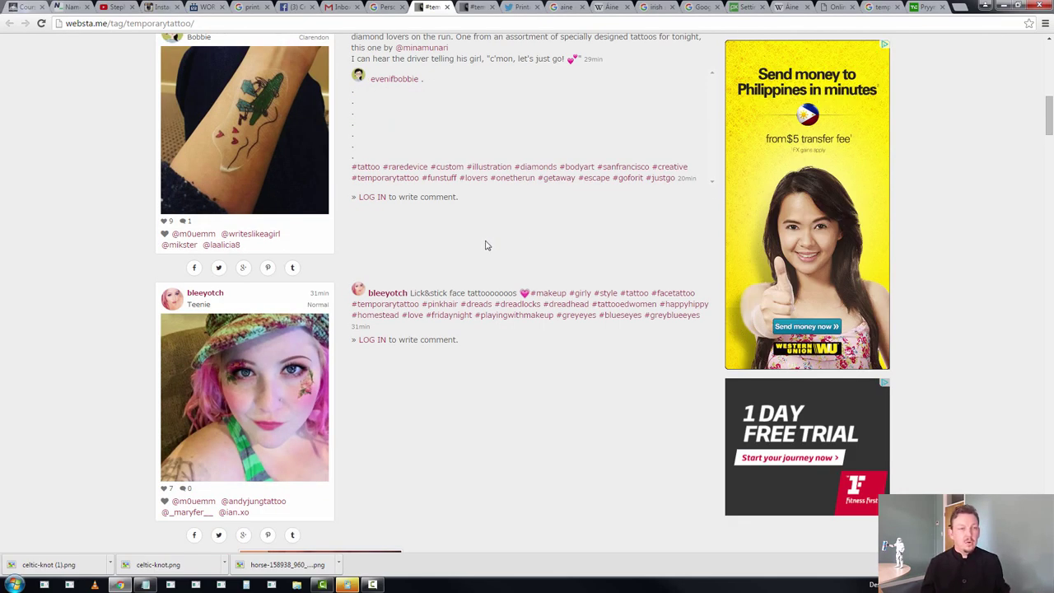
pyautogui.scroll(-6, 486, 245)
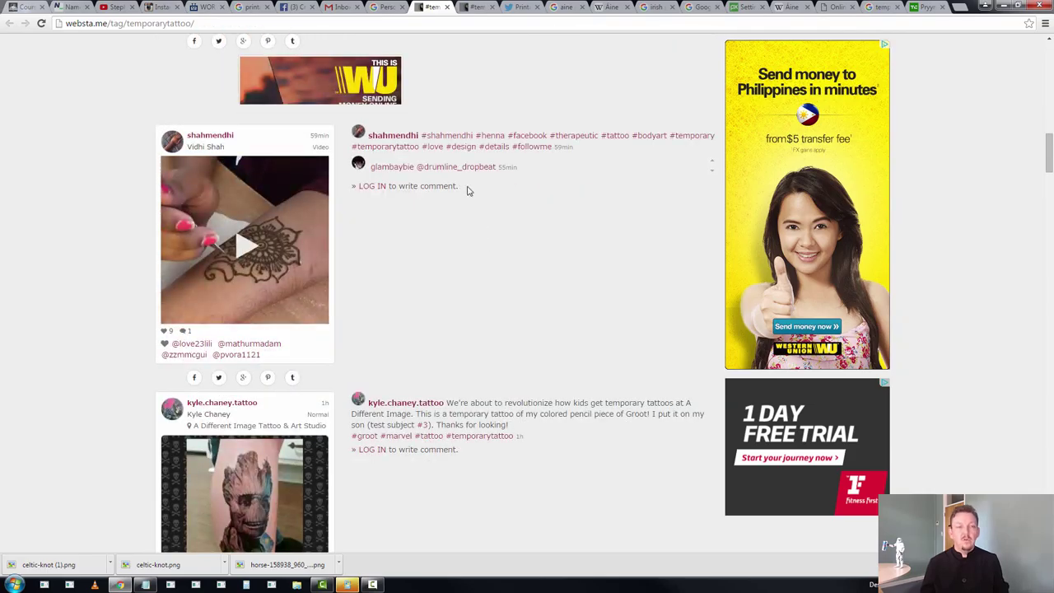
pyautogui.scroll(-4, 461, 246)
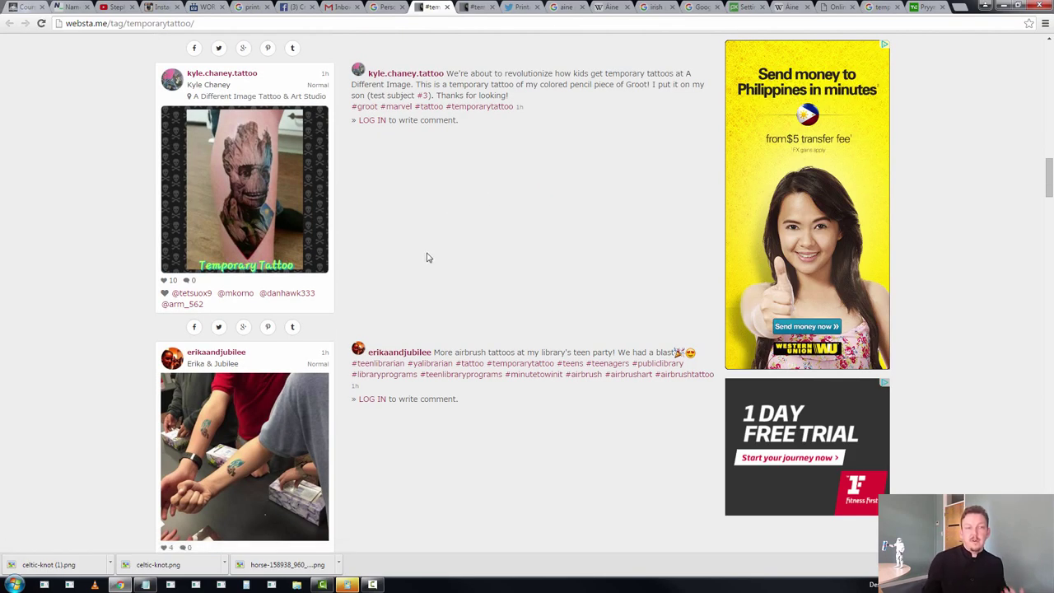
pyautogui.scroll(-1, 435, 274)
pyautogui.scroll(-3, 471, 287)
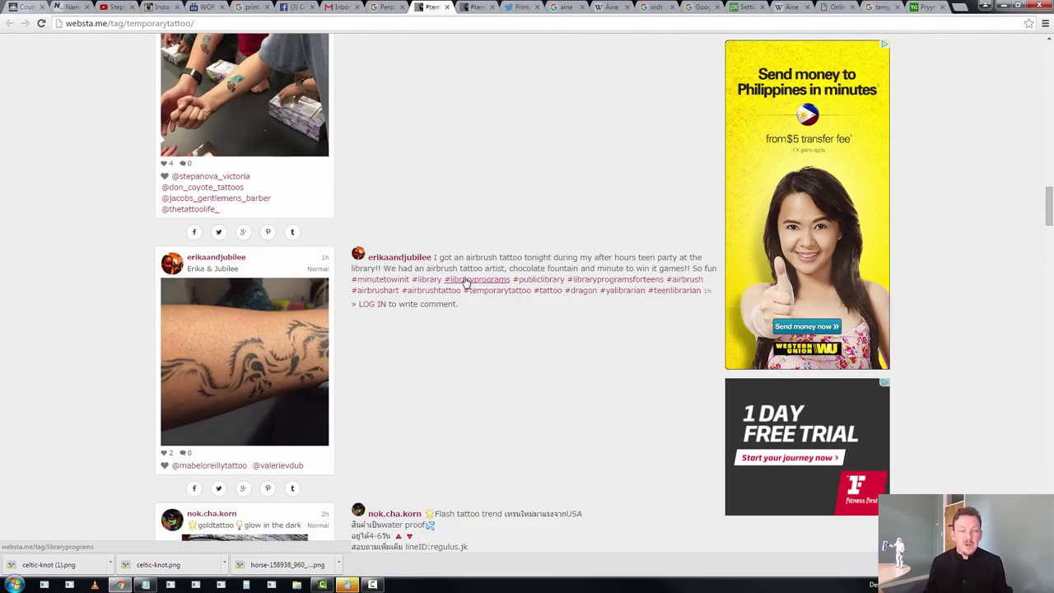
# Switch to the #temporarytattoos tag feed and browse its posts and hashtags
pyautogui.hotkey('ctrl', 'Tab')
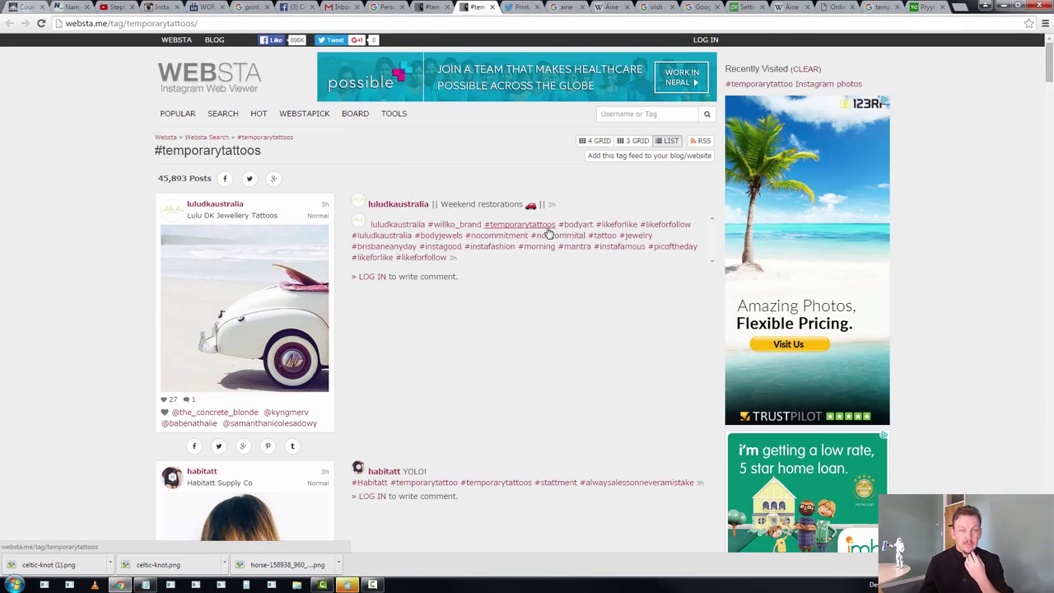
pyautogui.scroll(-4, 418, 326)
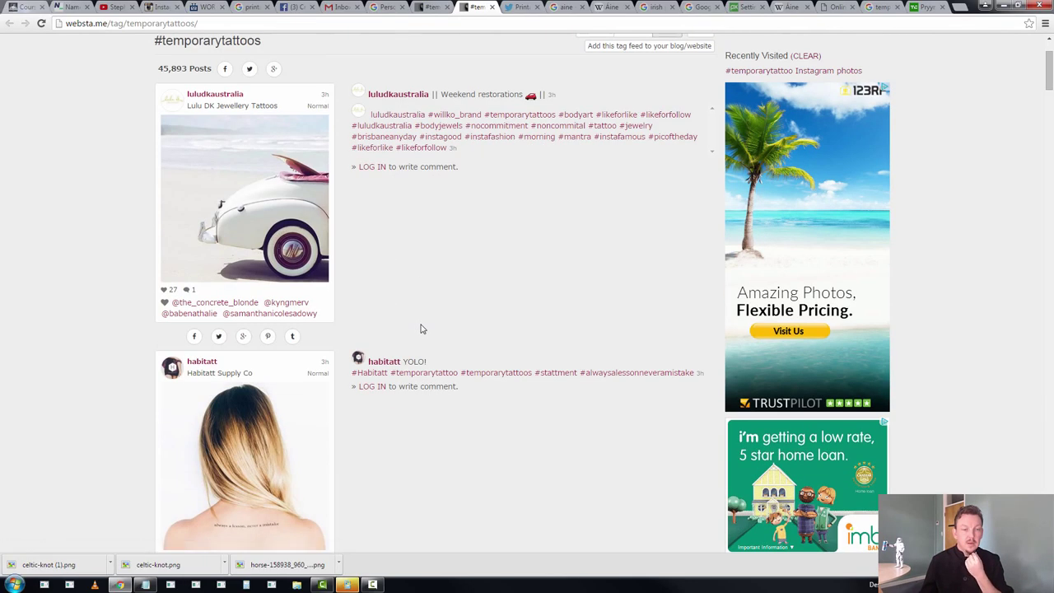
pyautogui.scroll(-3, 418, 326)
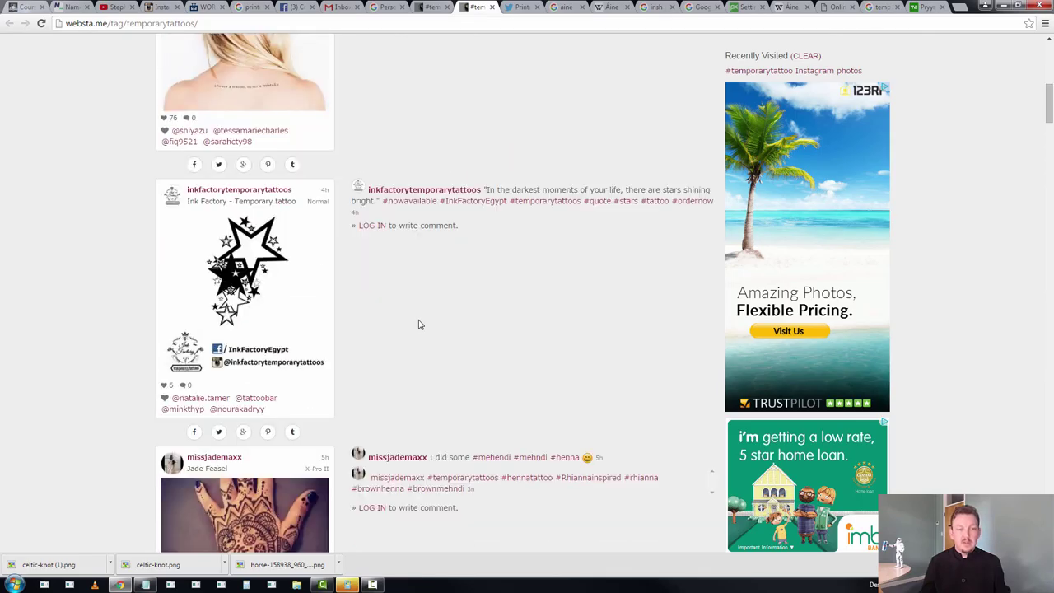
pyautogui.scroll(-3, 419, 324)
pyautogui.scroll(-4, 417, 323)
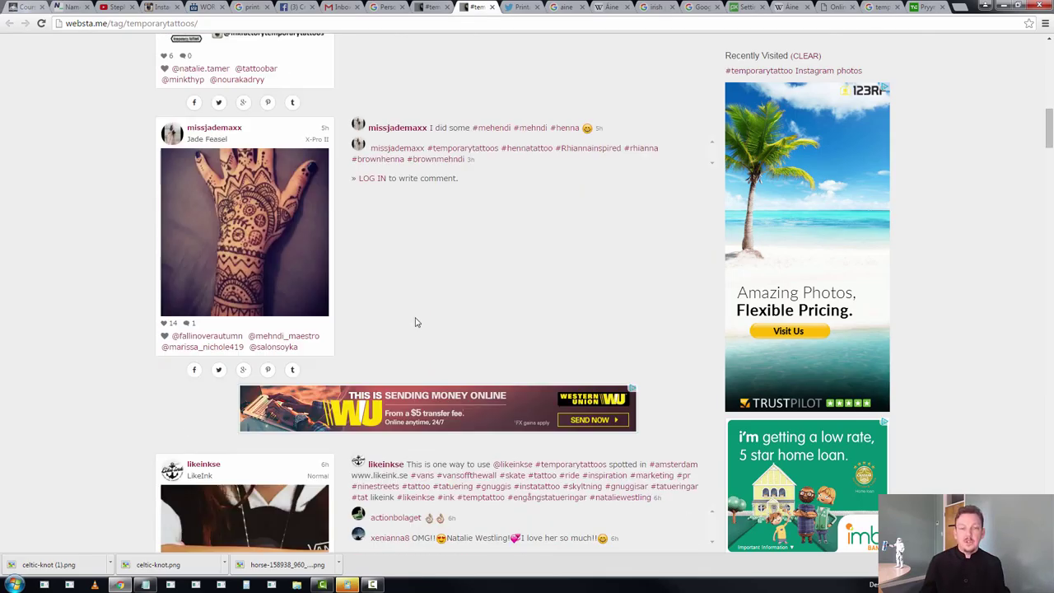